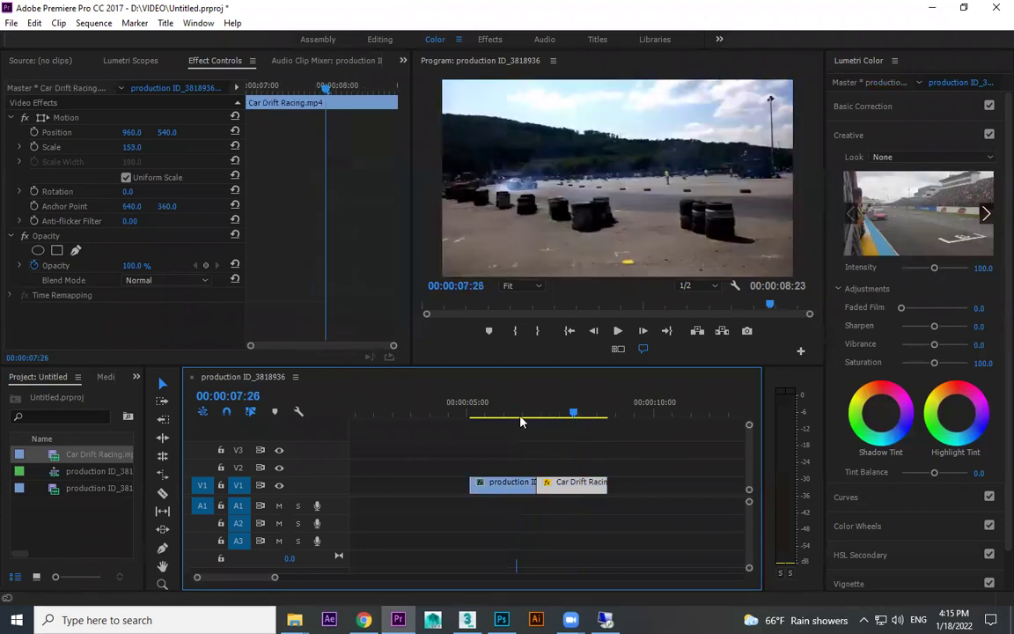
- Move the Car Drift Racing clip away from the production clip on V1 and trim its end shorter with the Selection tool
{"action": "left_click_drag", "start_coordinate": [565, 487], "coordinate": [640, 487]}
{"action": "mouse_move", "coordinate": [535, 490]}
{"action": "left_mouse_down"}
{"action": "mouse_move", "coordinate": [564, 491]}
{"action": "mouse_move", "coordinate": [538, 487]}
{"action": "left_mouse_up"}
{"action": "mouse_move", "coordinate": [470, 487]}
{"action": "left_mouse_down"}
{"action": "mouse_move", "coordinate": [455, 488]}
{"action": "mouse_move", "coordinate": [468, 487]}
{"action": "left_mouse_up"}
{"action": "mouse_move", "coordinate": [654, 485]}
{"action": "left_mouse_down"}
{"action": "mouse_move", "coordinate": [608, 502]}
{"action": "mouse_move", "coordinate": [569, 492]}
{"action": "mouse_move", "coordinate": [621, 489]}
{"action": "mouse_move", "coordinate": [565, 492]}
{"action": "mouse_move", "coordinate": [653, 481]}
{"action": "left_mouse_up"}
{"action": "left_click", "coordinate": [544, 417]}
{"action": "key", "text": "ctrl+z"}
- Try trimming the Car Drift Racing clip and adjusting the production clip's start on V1, undoing these edits
{"action": "mouse_move", "coordinate": [590, 486]}
{"action": "left_mouse_down"}
{"action": "mouse_move", "coordinate": [663, 483]}
{"action": "mouse_move", "coordinate": [563, 486]}
{"action": "mouse_move", "coordinate": [579, 486]}
{"action": "left_mouse_up"}
{"action": "key", "text": "ctrl+z"}
{"action": "key", "text": "ctrl+z"}
{"action": "left_click_drag", "start_coordinate": [472, 483], "coordinate": [374, 482]}
{"action": "key", "text": "ctrl+z"}
- Move the Car Drift Racing clip back against the end of the production clip on V1, keeping the Selection tool active
{"action": "left_click_drag", "start_coordinate": [656, 491], "coordinate": [581, 489]}
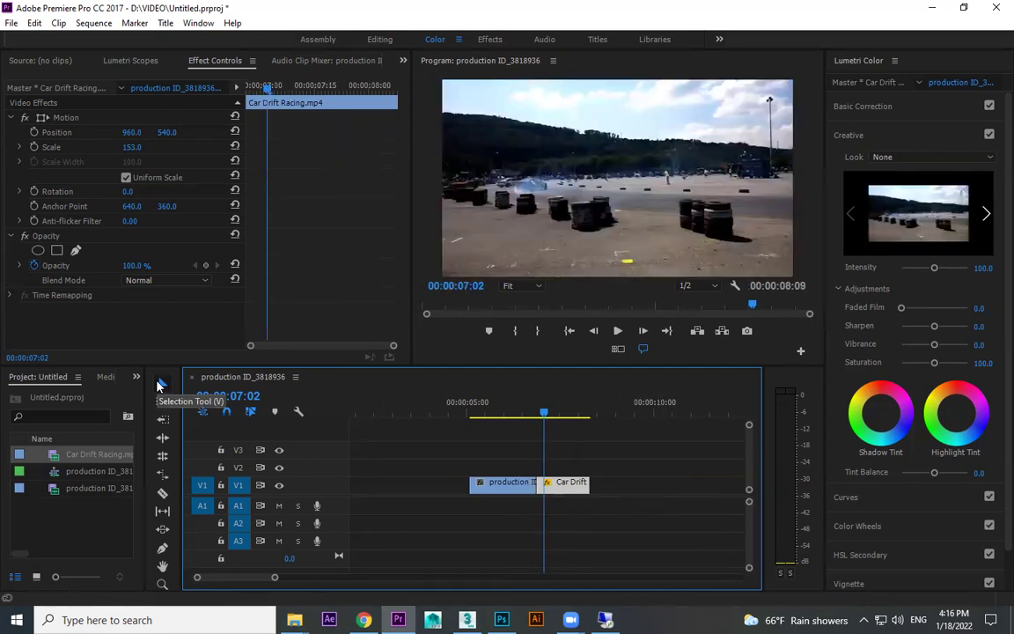
{"action": "left_click", "coordinate": [159, 386]}
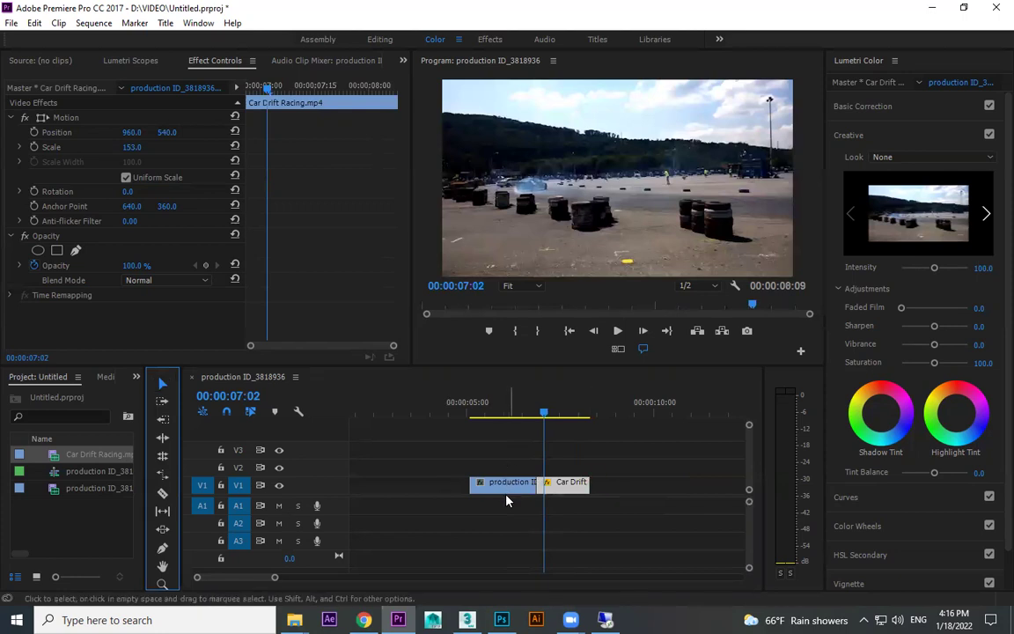
{"action": "left_click_drag", "start_coordinate": [464, 483], "coordinate": [466, 484]}
{"action": "key", "text": "ctrl+z"}
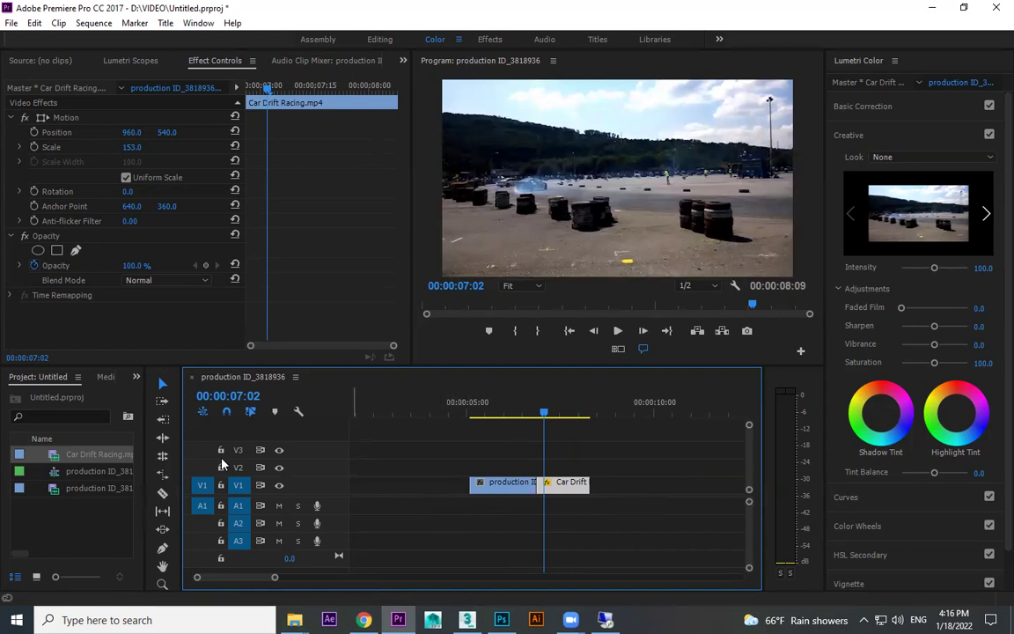
- Copy the Car Drift Racing clip, paste it twice beyond the existing clips, and place the copies on V2 and V3
{"action": "left_click", "coordinate": [162, 403]}
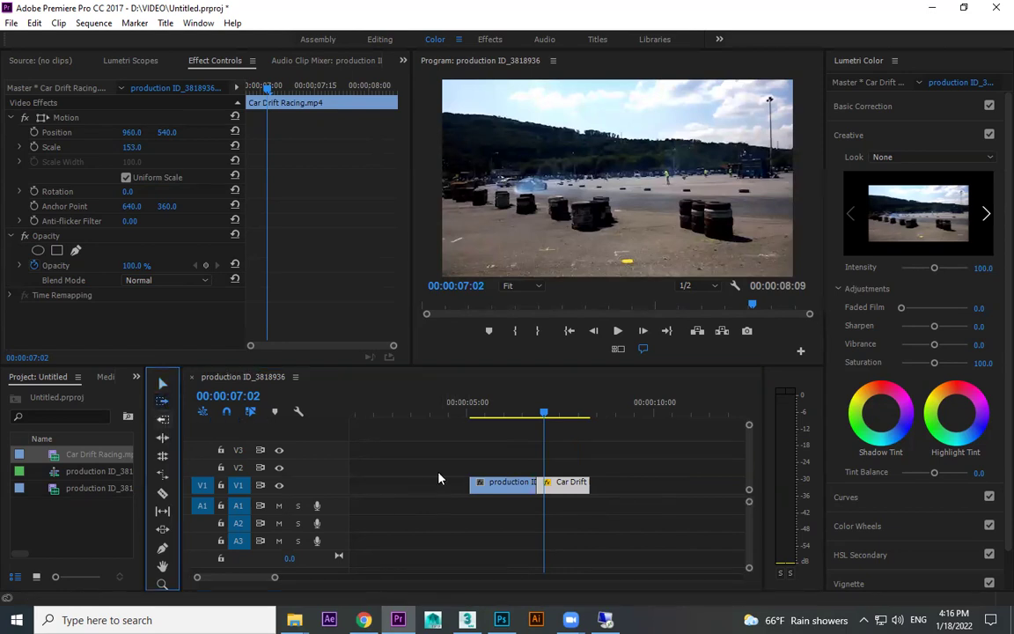
{"action": "key", "text": "v"}
{"action": "left_click", "coordinate": [573, 483]}
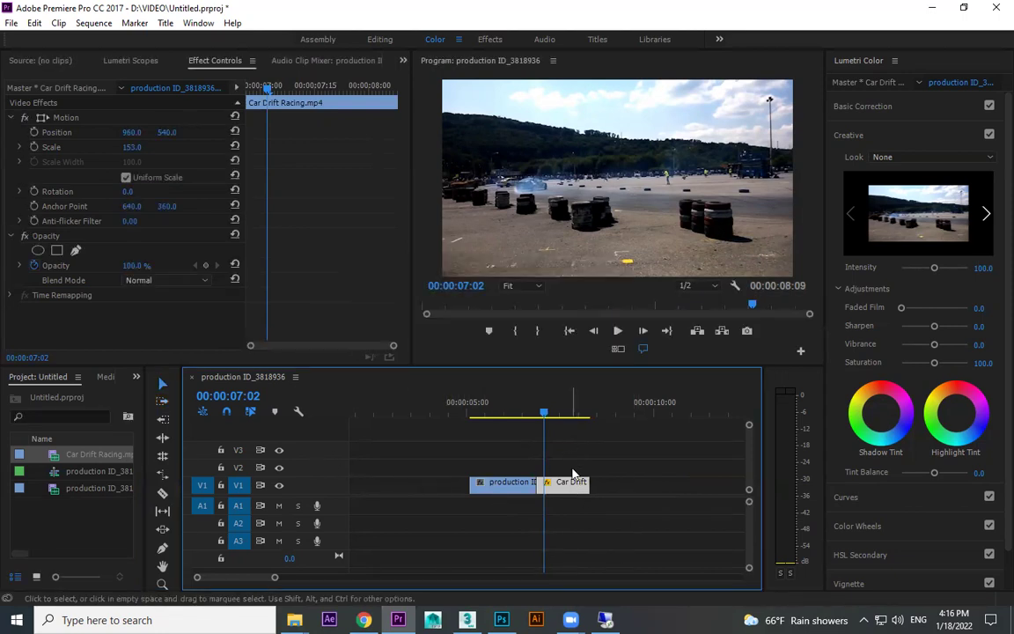
{"action": "left_click", "coordinate": [629, 411]}
{"action": "key", "text": "ctrl+v"}
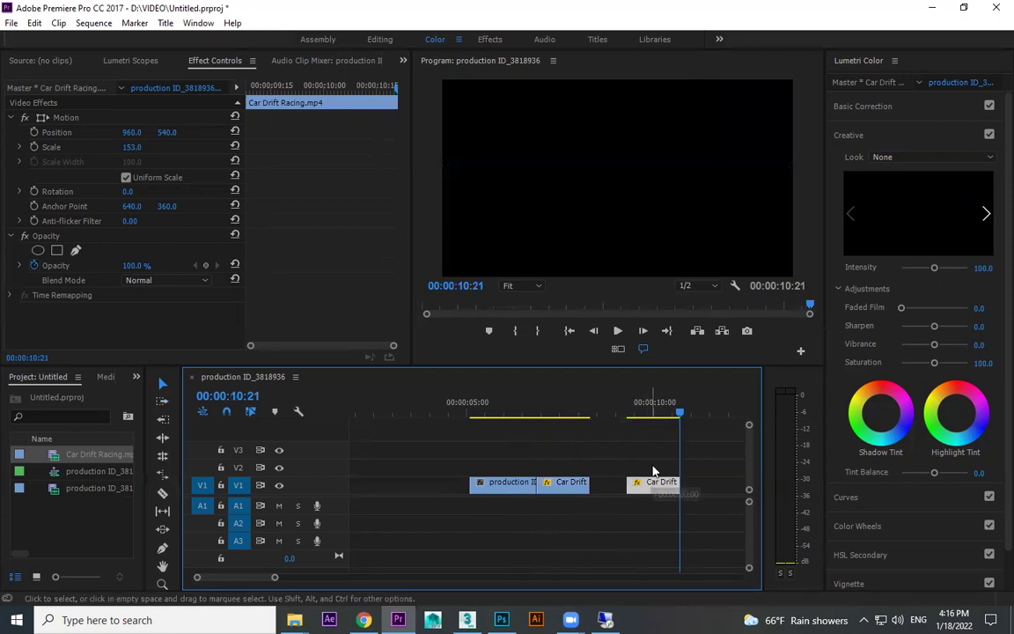
{"action": "key", "text": "ctrl+v"}
{"action": "left_click_drag", "start_coordinate": [704, 484], "coordinate": [649, 466]}
{"action": "left_click_drag", "start_coordinate": [707, 453], "coordinate": [697, 453]}
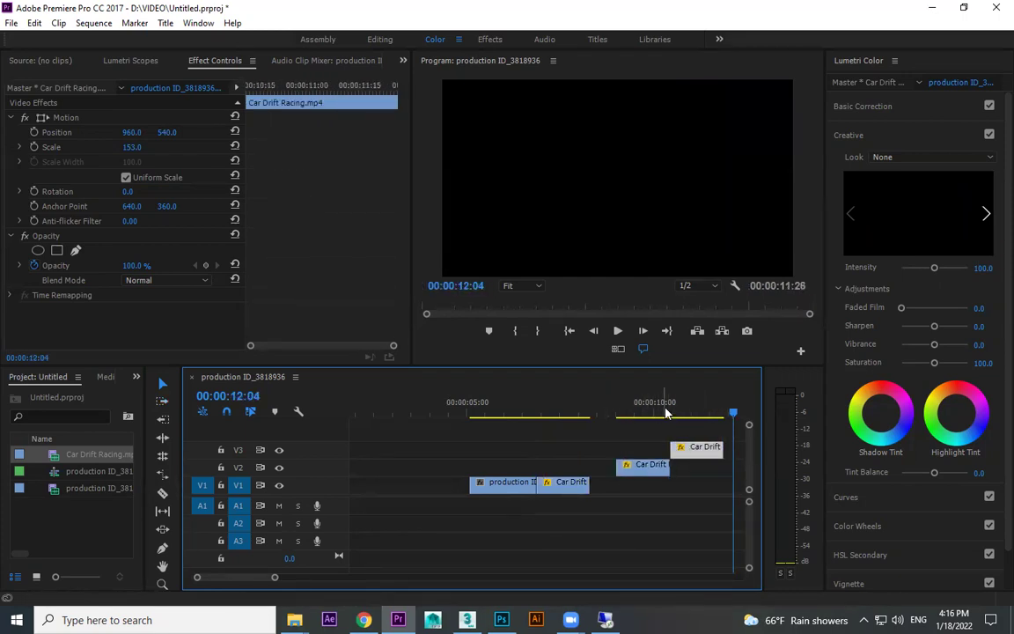
- Try shifting clips on all tracks with Track Select Forward, starting from the production clip and the first Car Drift Racing clip, undoing each move
{"action": "key", "text": "a"}
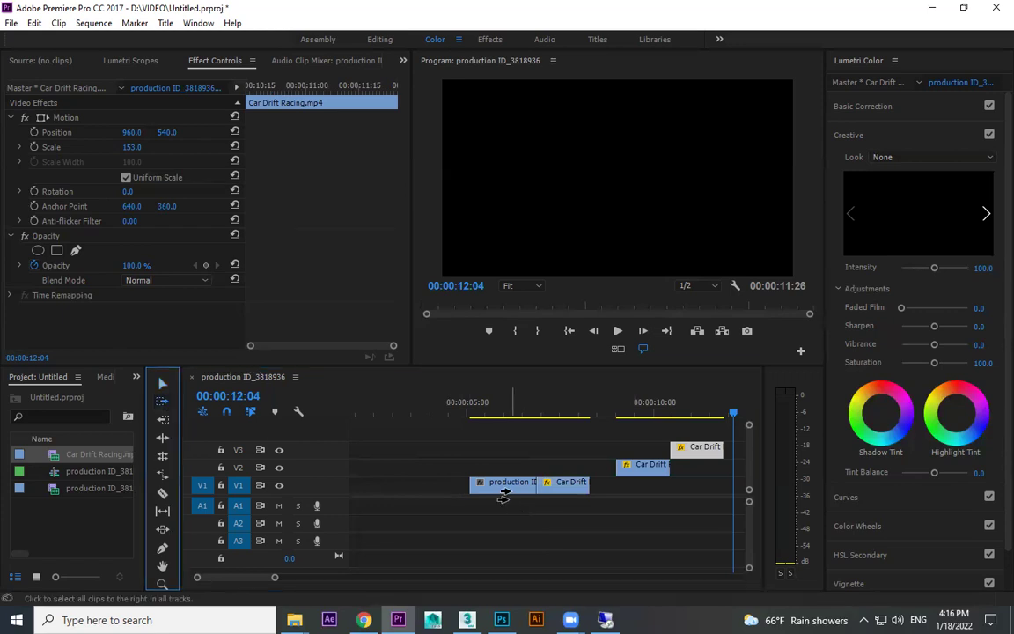
{"action": "left_click_drag", "start_coordinate": [501, 495], "coordinate": [451, 463]}
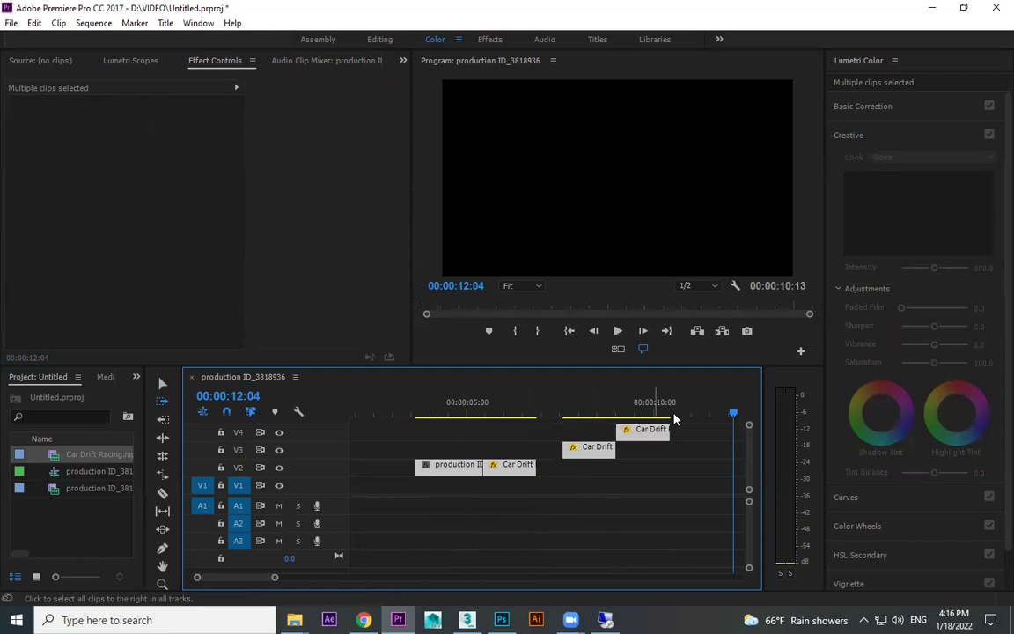
{"action": "key", "text": "ctrl+z"}
{"action": "left_click", "coordinate": [493, 487]}
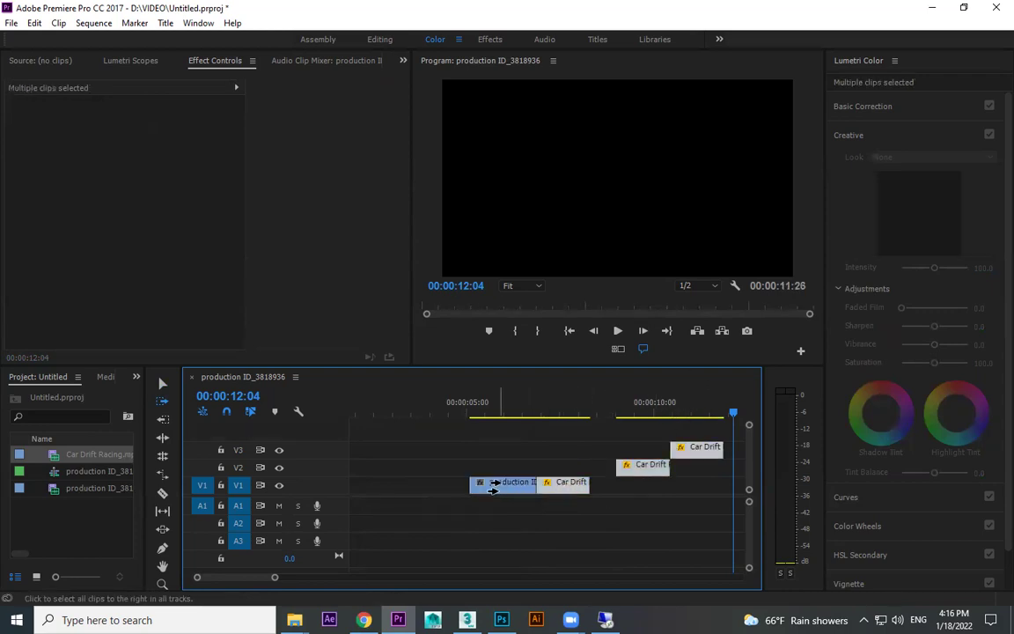
{"action": "mouse_move", "coordinate": [570, 485]}
{"action": "left_mouse_down"}
{"action": "mouse_move", "coordinate": [582, 476]}
{"action": "mouse_move", "coordinate": [579, 502]}
{"action": "mouse_move", "coordinate": [566, 497]}
{"action": "left_mouse_up"}
{"action": "key", "text": "ctrl+z"}
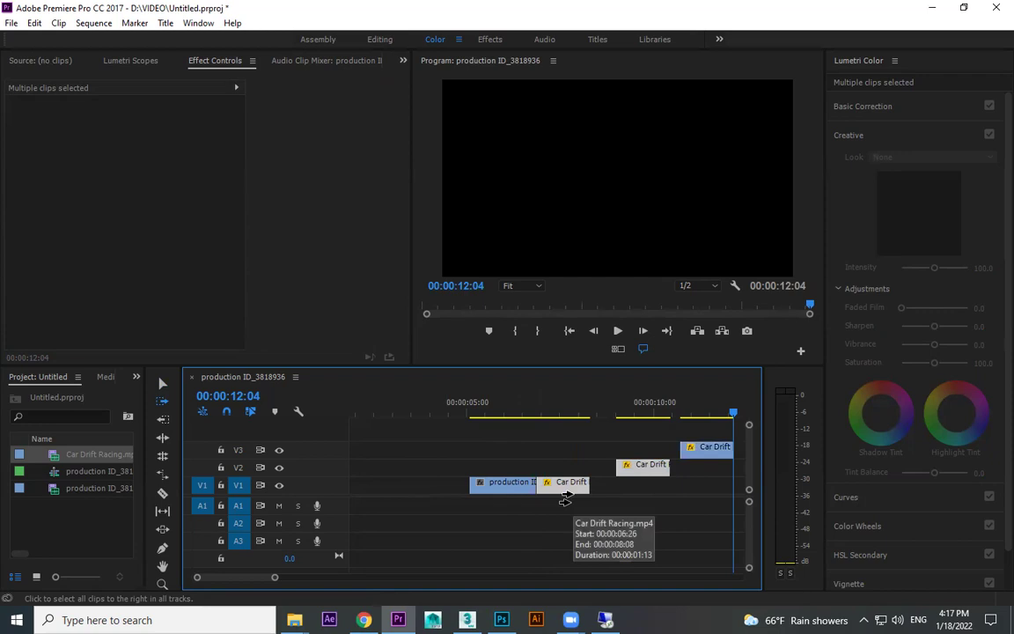
- Try selecting and shifting only the V1 clips with single-track Track Select Forward, and select the V2 clip the same way
{"action": "left_click", "coordinate": [463, 491]}
{"action": "left_click", "coordinate": [479, 485], "text": "shift"}
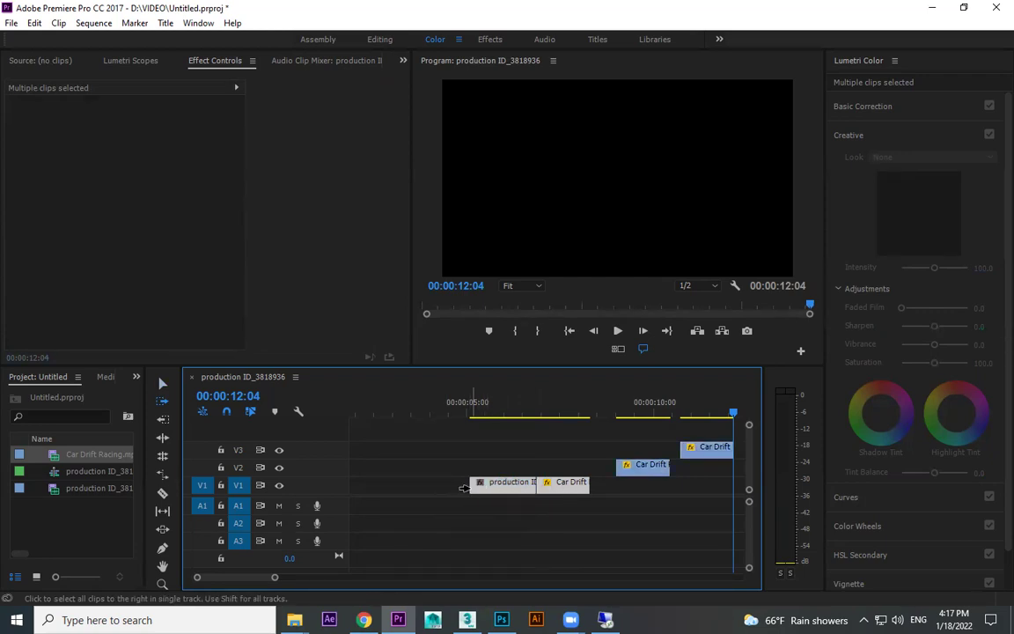
{"action": "mouse_move", "coordinate": [500, 486]}
{"action": "left_mouse_down"}
{"action": "mouse_move", "coordinate": [462, 495]}
{"action": "mouse_move", "coordinate": [534, 499]}
{"action": "mouse_move", "coordinate": [496, 498]}
{"action": "left_mouse_up"}
{"action": "key", "text": "ctrl+z"}
{"action": "left_click", "coordinate": [493, 485], "text": "shift"}
{"action": "left_click_drag", "start_coordinate": [604, 467], "coordinate": [629, 466]}
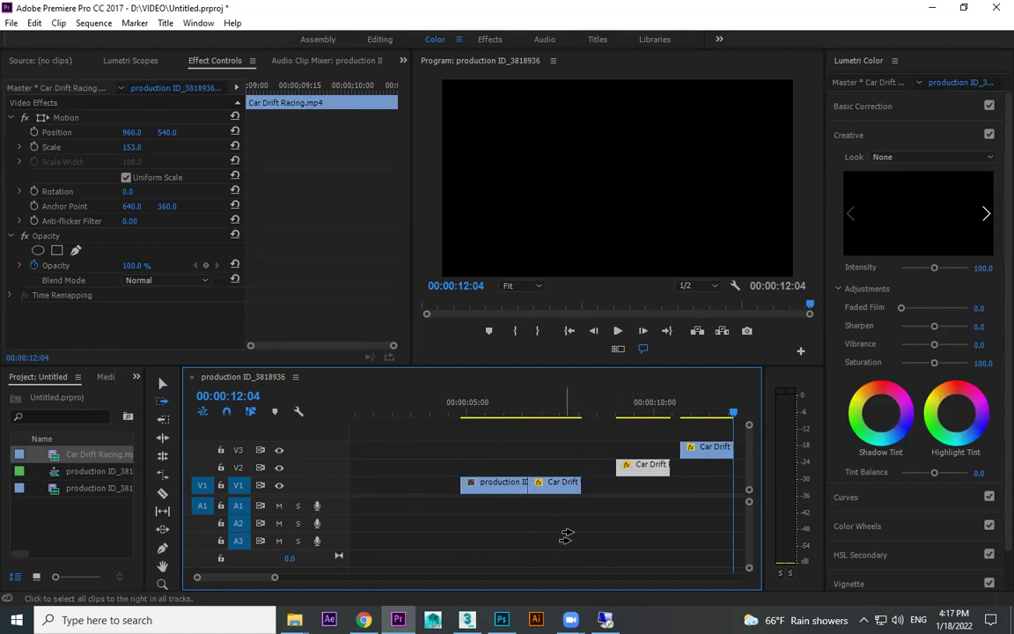
- Scrub to 00:00:07:05, try shifting clips with Track Select Forward from the production clip, and undo the moves
{"action": "key", "text": "ctrl+grave"}
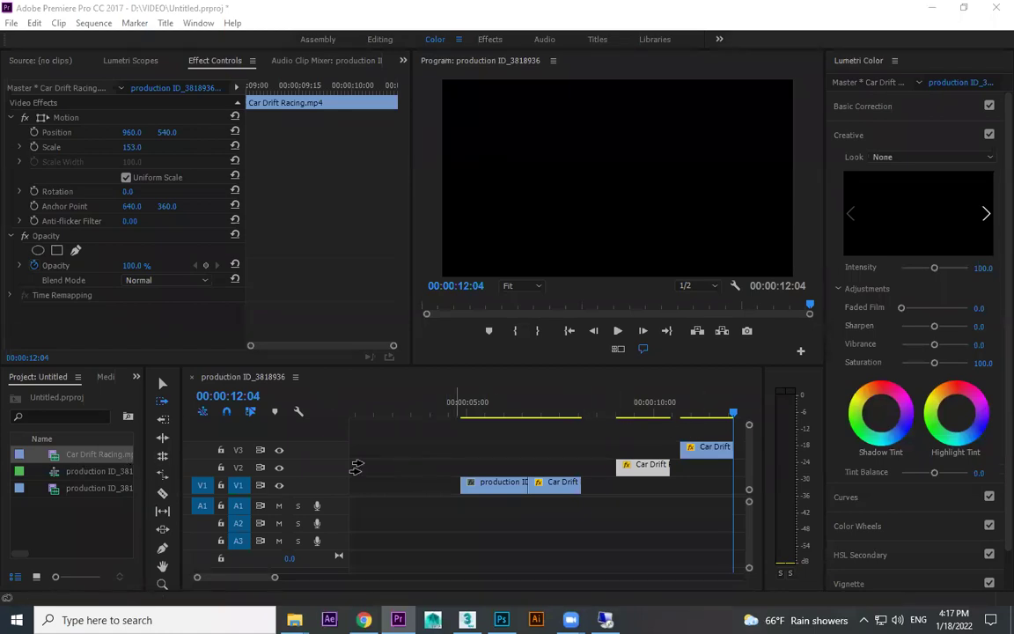
{"action": "left_click_drag", "start_coordinate": [568, 407], "coordinate": [547, 410]}
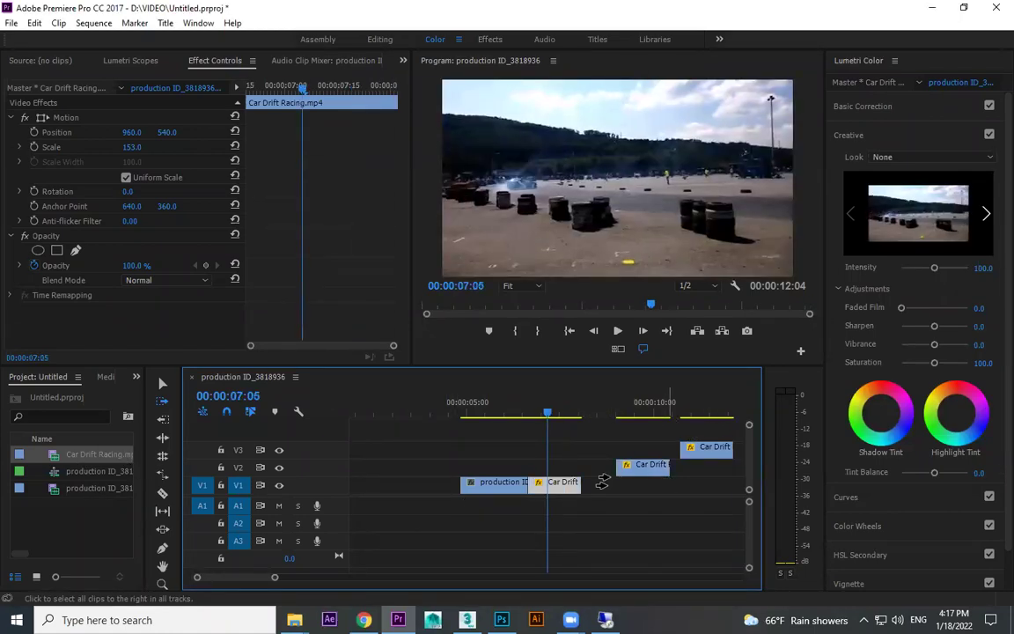
{"action": "left_click", "coordinate": [162, 402]}
{"action": "left_click_drag", "start_coordinate": [497, 490], "coordinate": [544, 495]}
{"action": "key", "text": "ctrl+z"}
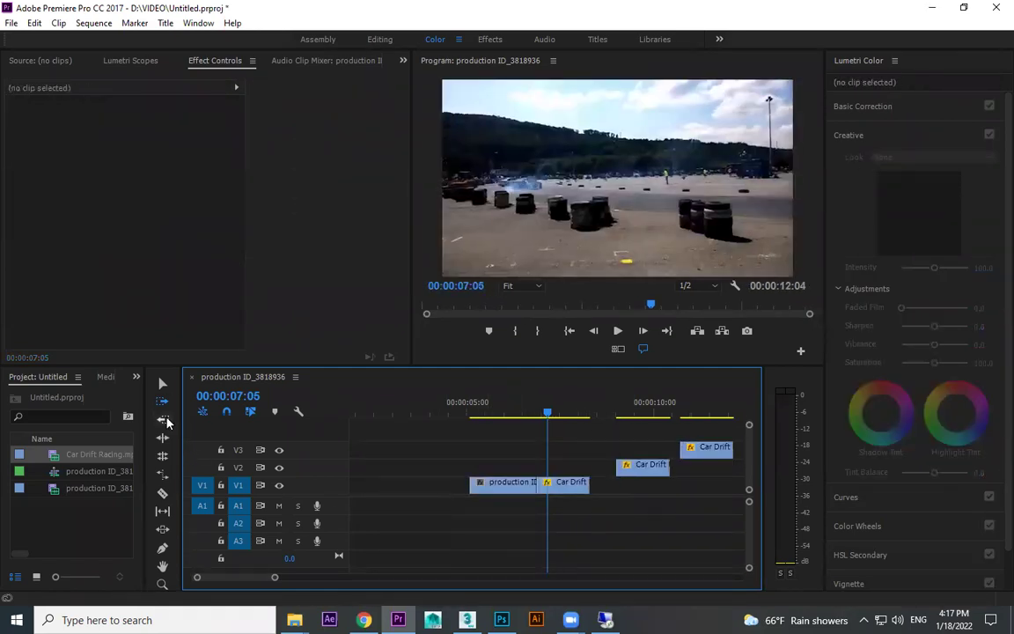
- Try shifting the V2 clip and the clips before it with Track Select Backward, undo it, and test selecting clips on V1
{"action": "left_click", "coordinate": [165, 420]}
{"action": "left_click_drag", "start_coordinate": [646, 471], "coordinate": [594, 469]}
{"action": "key", "text": "ctrl+z"}
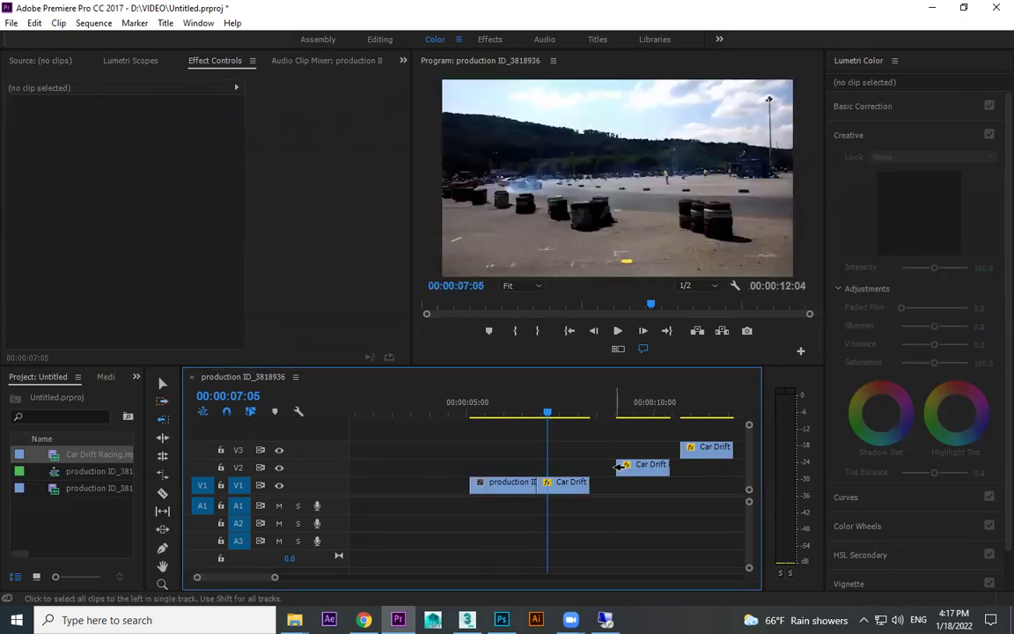
{"action": "left_click", "coordinate": [539, 467]}
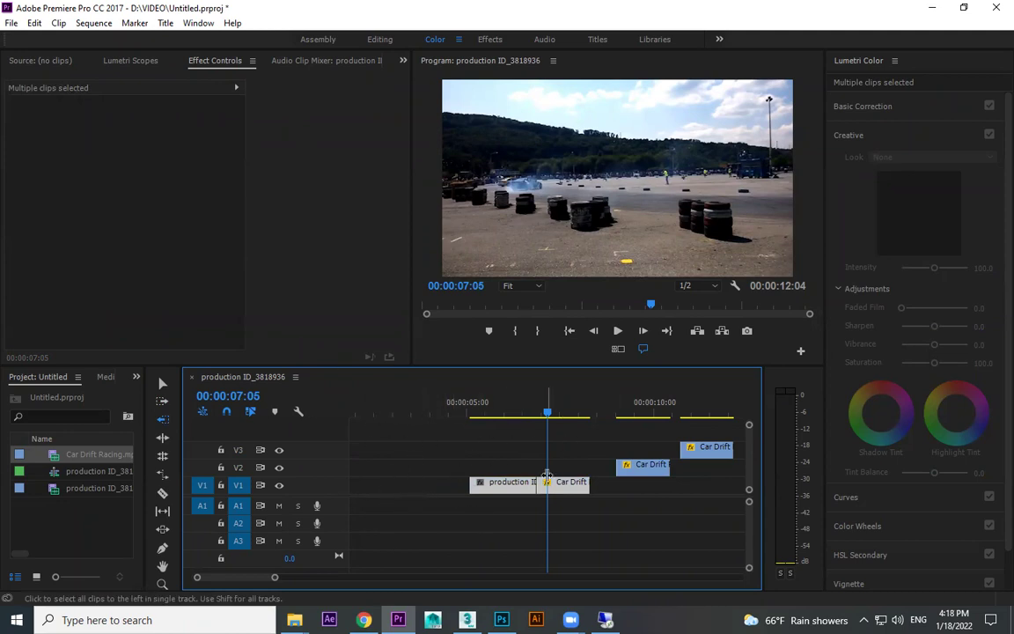
{"action": "key", "text": "ctrl+z"}
{"action": "left_click", "coordinate": [505, 463]}
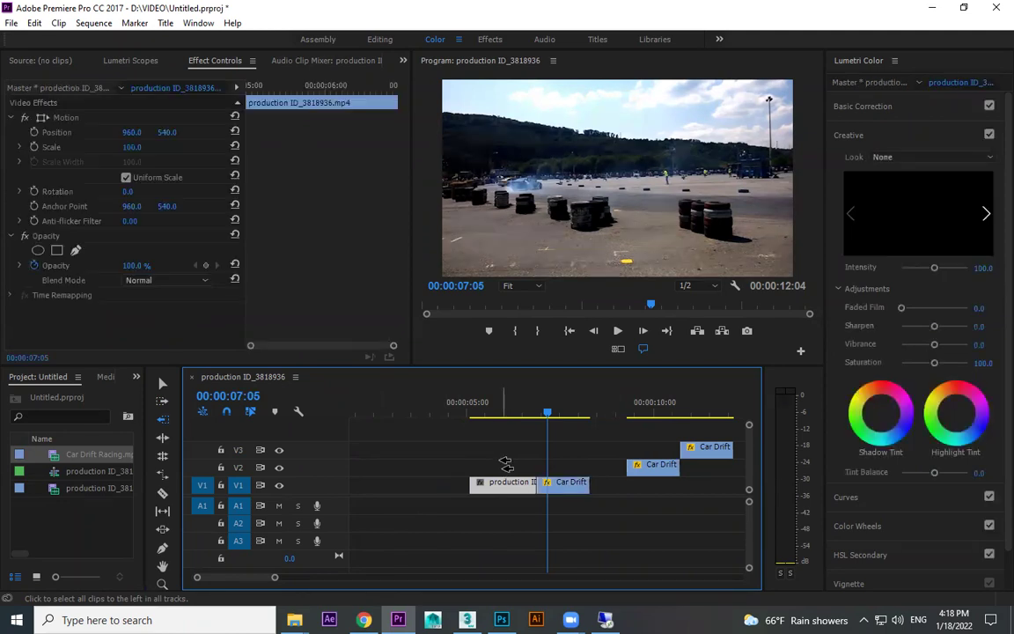
- Move the Car Drift Racing copy from V2 to V1, directly against the end of the existing Car Drift Racing clip
{"action": "left_click", "coordinate": [443, 468]}
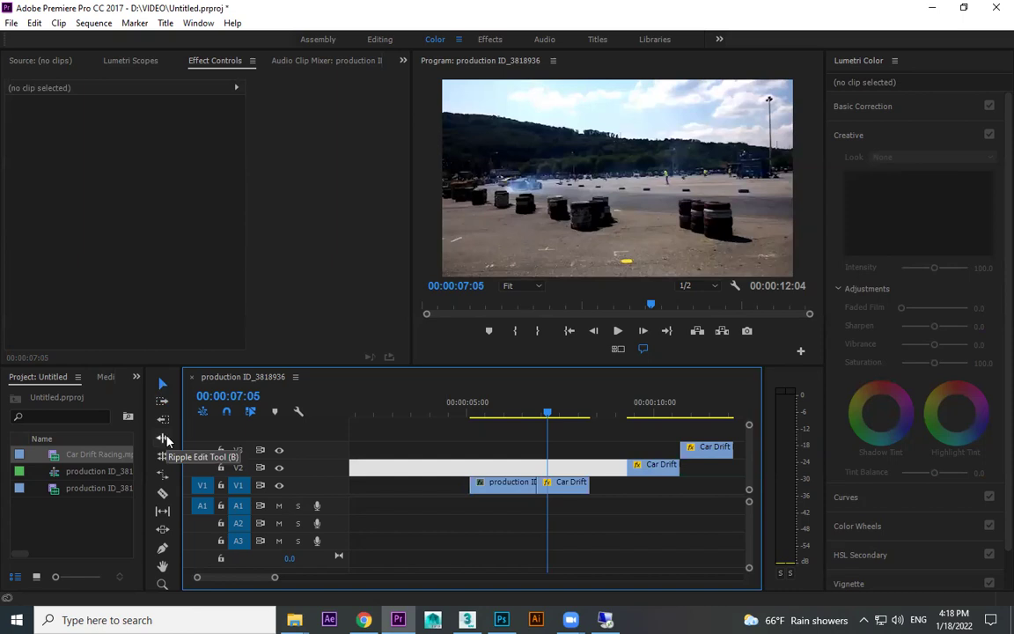
{"action": "left_click", "coordinate": [610, 528]}
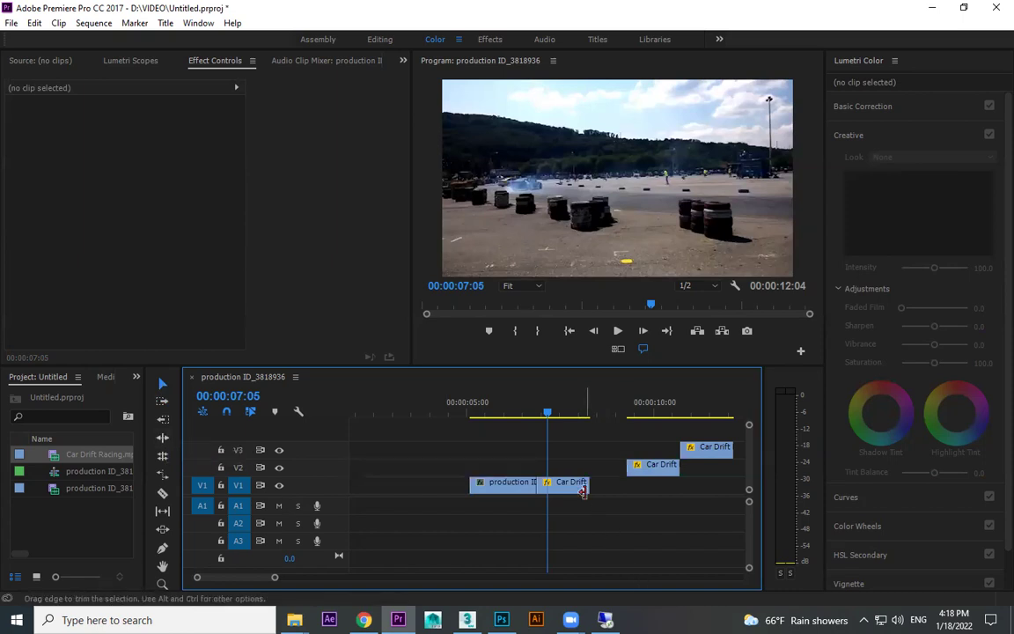
{"action": "key", "text": "="}
{"action": "left_click_drag", "start_coordinate": [562, 417], "coordinate": [527, 412]}
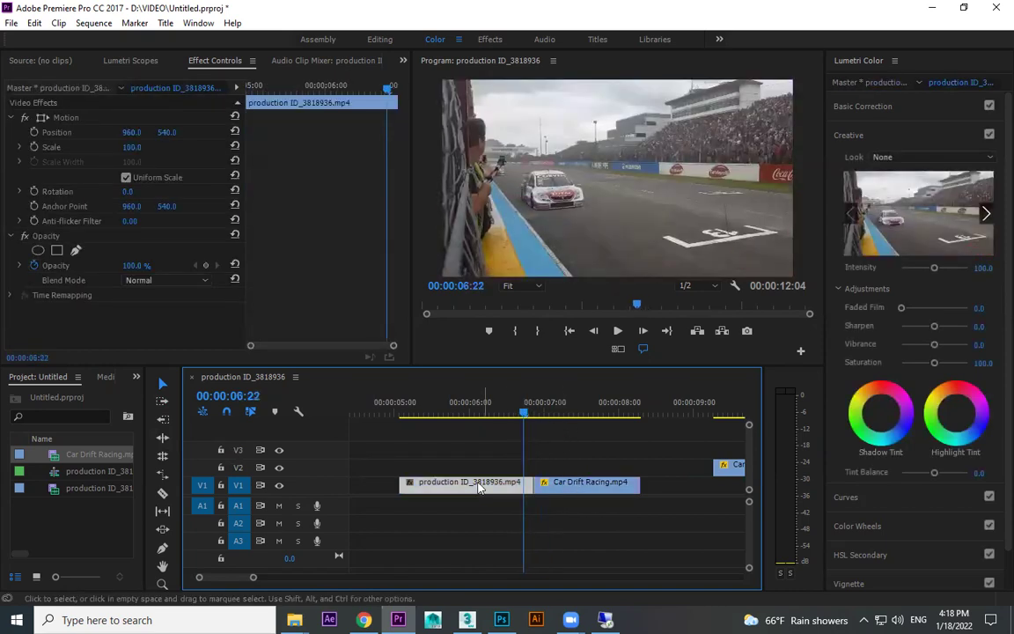
{"action": "left_click_drag", "start_coordinate": [737, 465], "coordinate": [669, 493]}
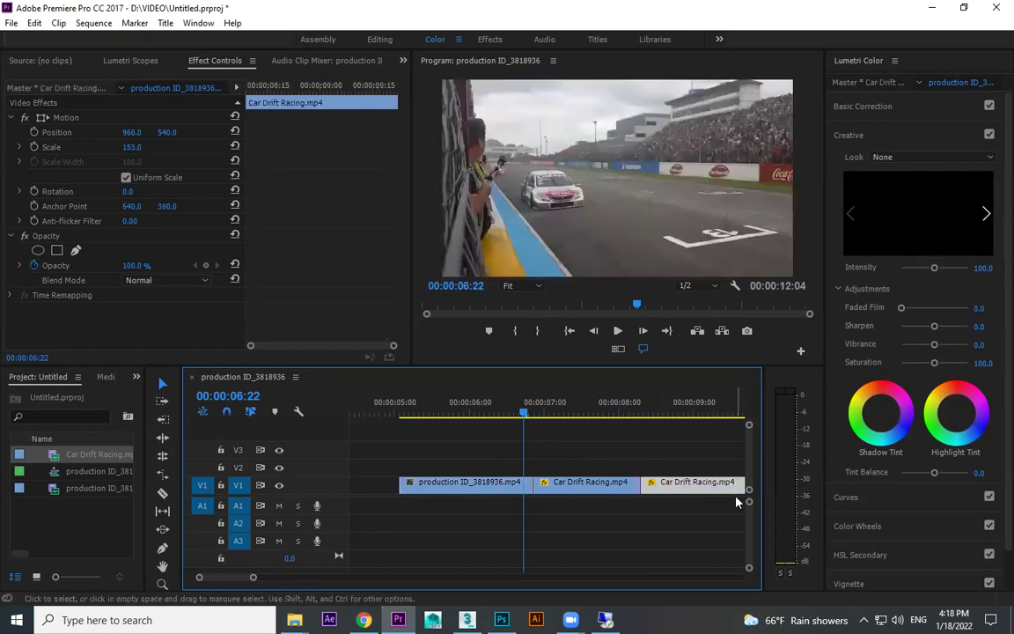
{"action": "key", "text": "minus"}
{"action": "key", "text": "equal"}
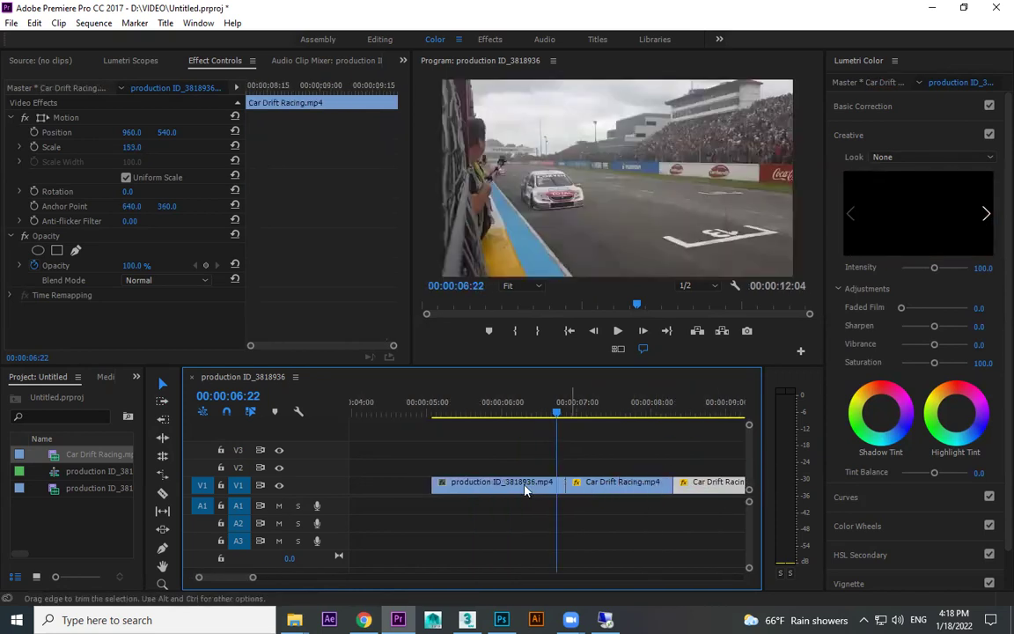
- Try shortening the end of the production clip on V1 with the Ripple Edit tool, and undo the trim
{"action": "left_click", "coordinate": [162, 439]}
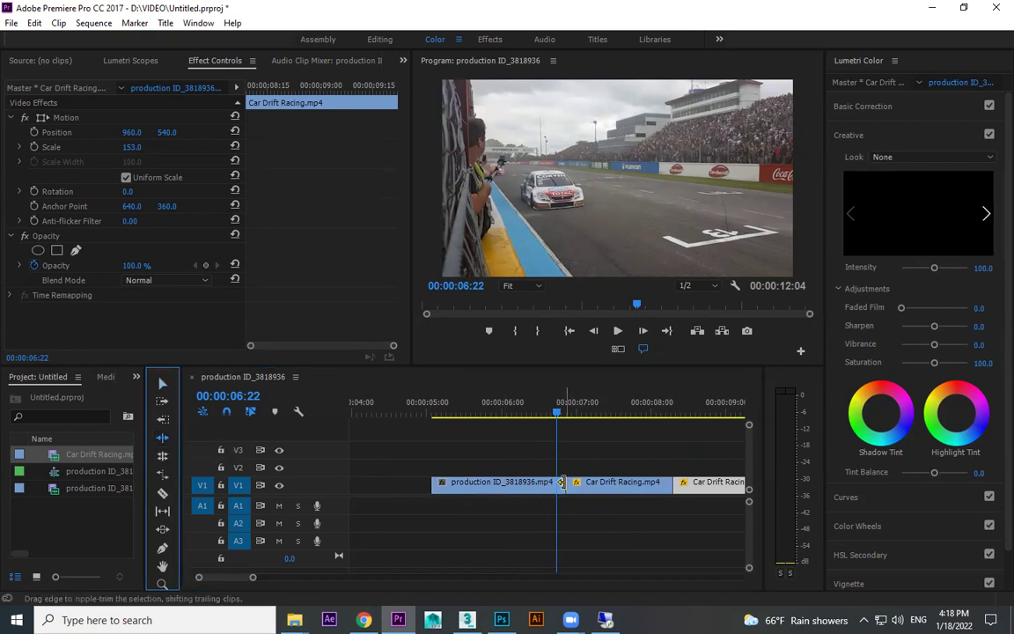
{"action": "left_click_drag", "start_coordinate": [562, 482], "coordinate": [484, 483]}
{"action": "key", "text": "ctrl+z"}
{"action": "key", "text": "ctrl+z"}
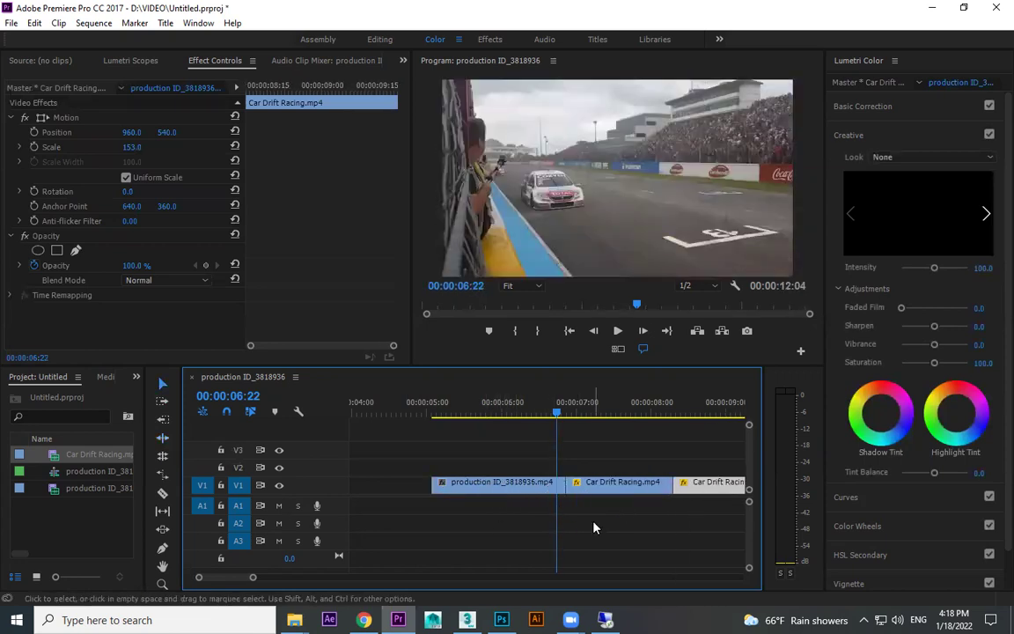
- Try trimming the production clip's end to 00:00:05:23 with the Selection tool and ripple deleting the gap, undoing both edits
{"action": "left_click_drag", "start_coordinate": [508, 482], "coordinate": [487, 482]}
{"action": "right_click", "coordinate": [531, 484]}
{"action": "left_click", "coordinate": [577, 491]}
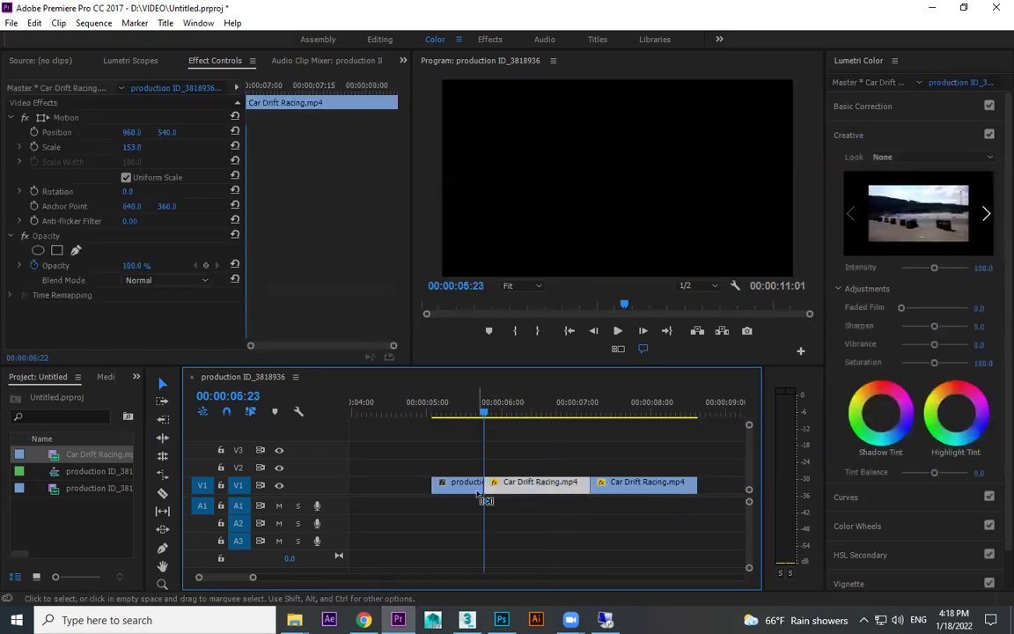
{"action": "key", "text": "ctrl+z"}
{"action": "key", "text": "ctrl+z"}
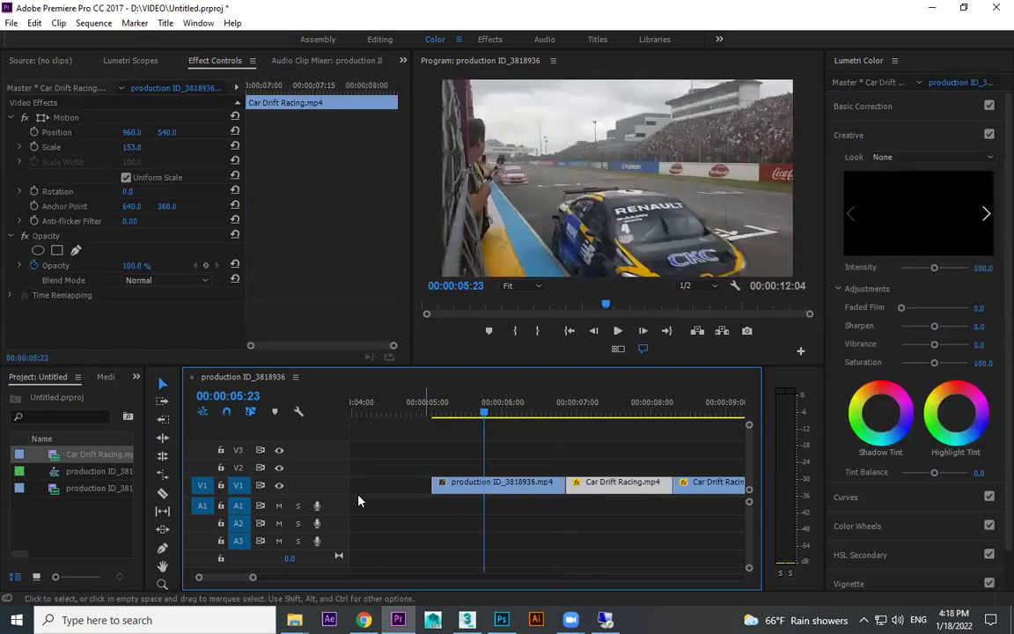
- Try ripple trimming the production clip's end and the adjoining Car Drift Racing clip's start on V1, undoing each trim
{"action": "left_click", "coordinate": [161, 439]}
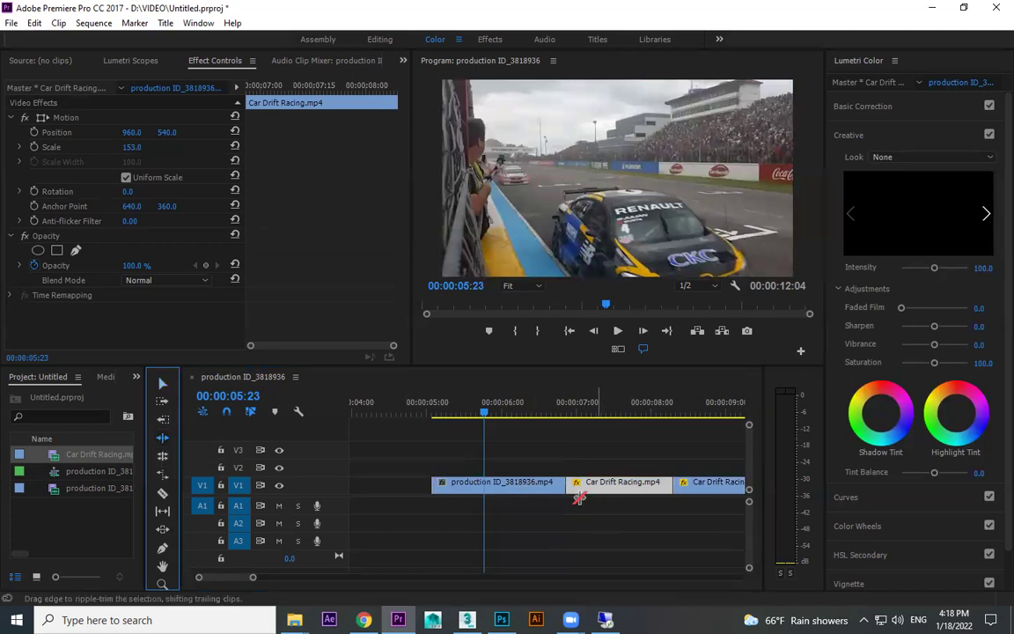
{"action": "left_click_drag", "start_coordinate": [563, 483], "coordinate": [493, 483]}
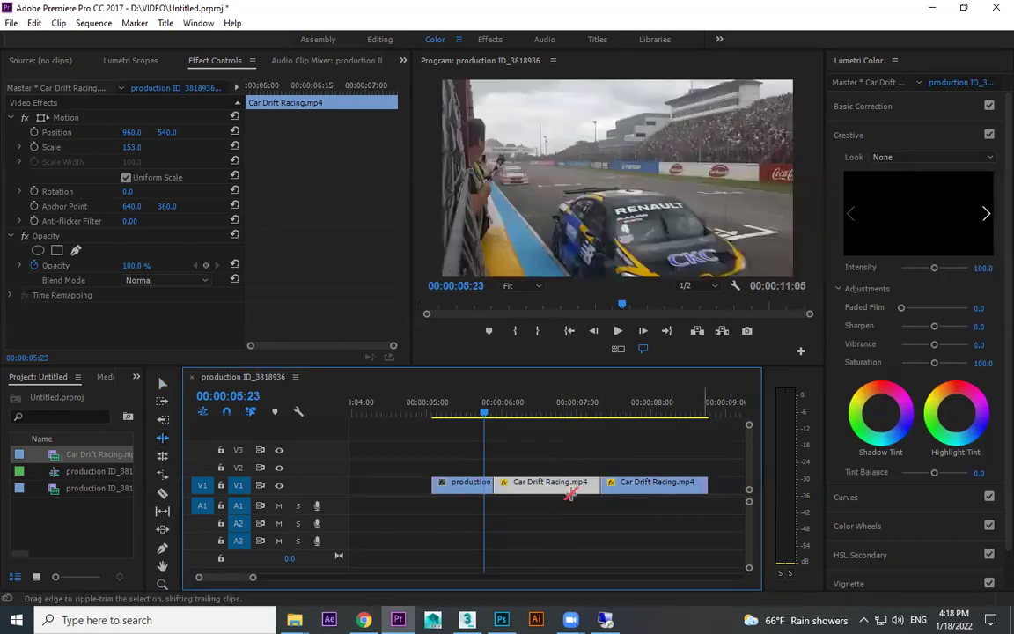
{"action": "key", "text": "ctrl+z"}
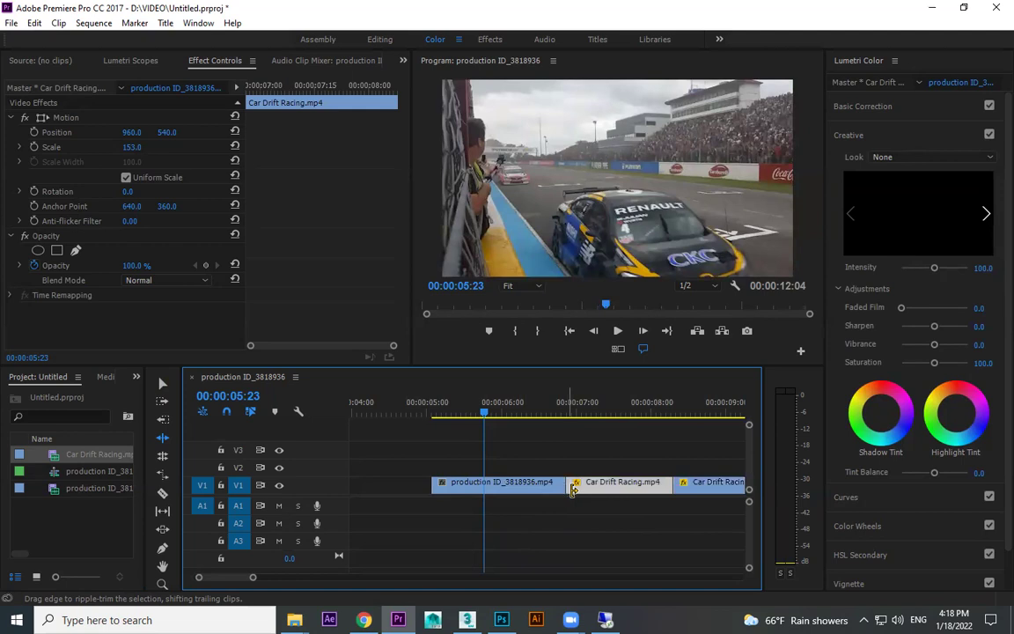
{"action": "left_click_drag", "start_coordinate": [573, 485], "coordinate": [628, 487]}
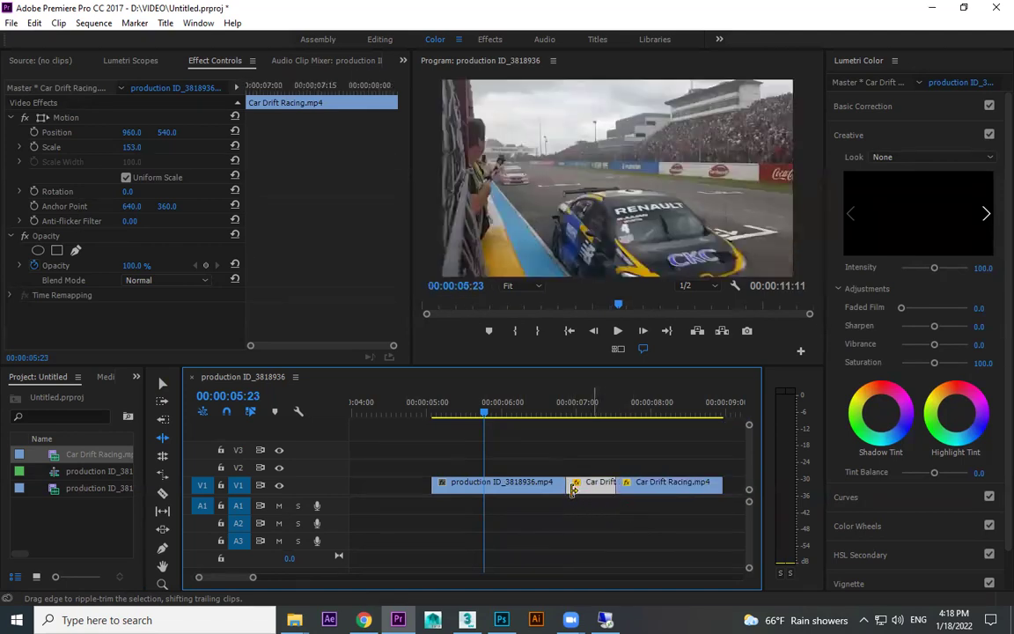
{"action": "key", "text": "ctrl+z"}
{"action": "left_click_drag", "start_coordinate": [560, 486], "coordinate": [516, 485]}
{"action": "key", "text": "ctrl+z"}
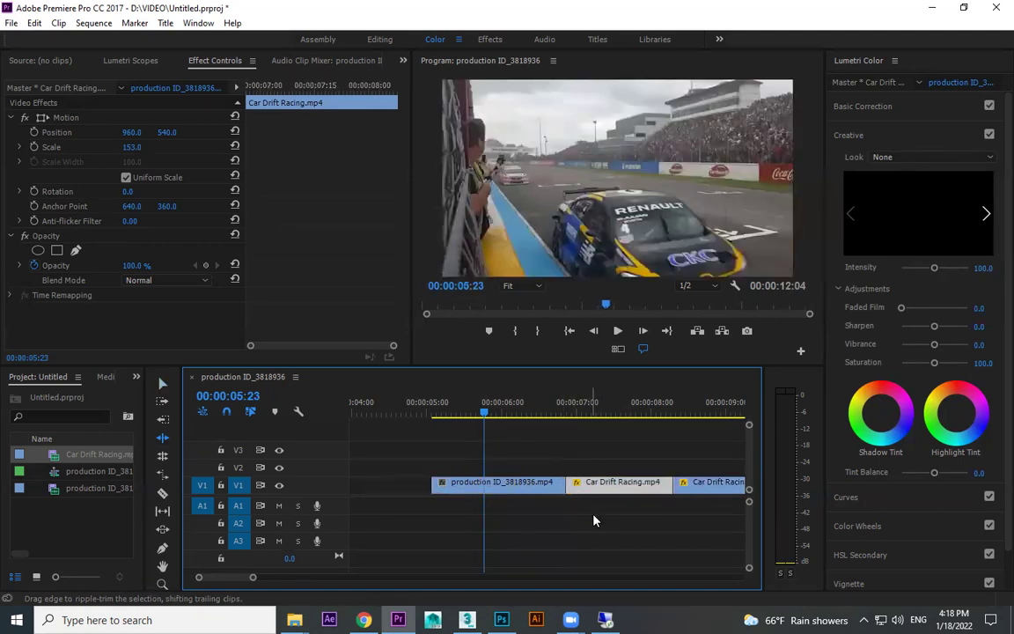
- Delete the last Car Drift Racing clip on V1 with the Selection tool
{"action": "key", "text": "v"}
{"action": "left_click", "coordinate": [588, 514]}
{"action": "left_click", "coordinate": [695, 489]}
{"action": "key", "text": "Delete"}
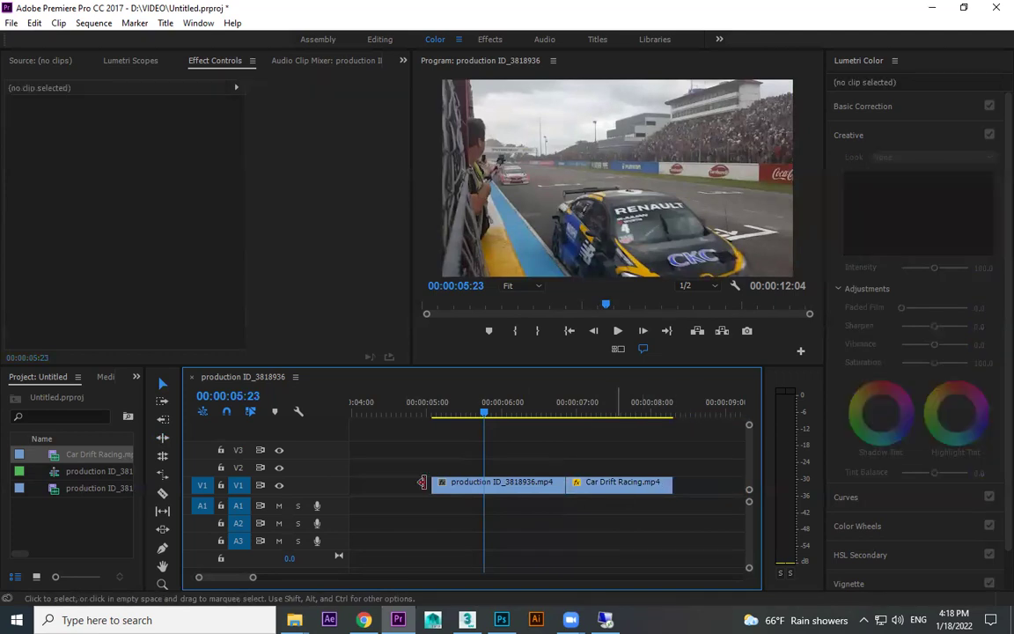
- Try ripple trimming the start of the Car Drift Racing clip on V1, and undo the trim
{"action": "left_click", "coordinate": [163, 438]}
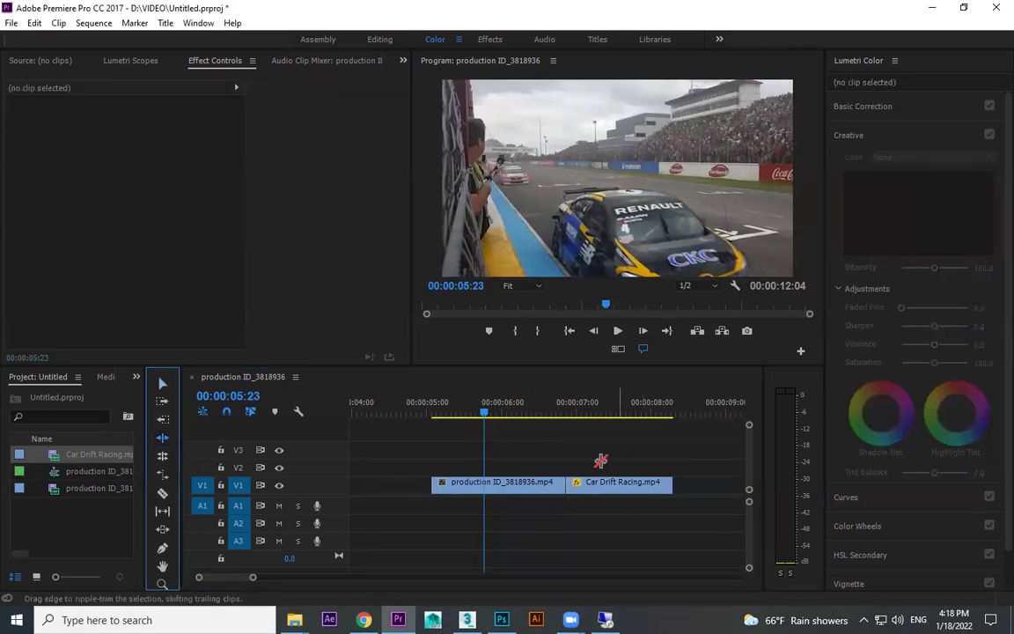
{"action": "left_click_drag", "start_coordinate": [560, 482], "coordinate": [642, 483]}
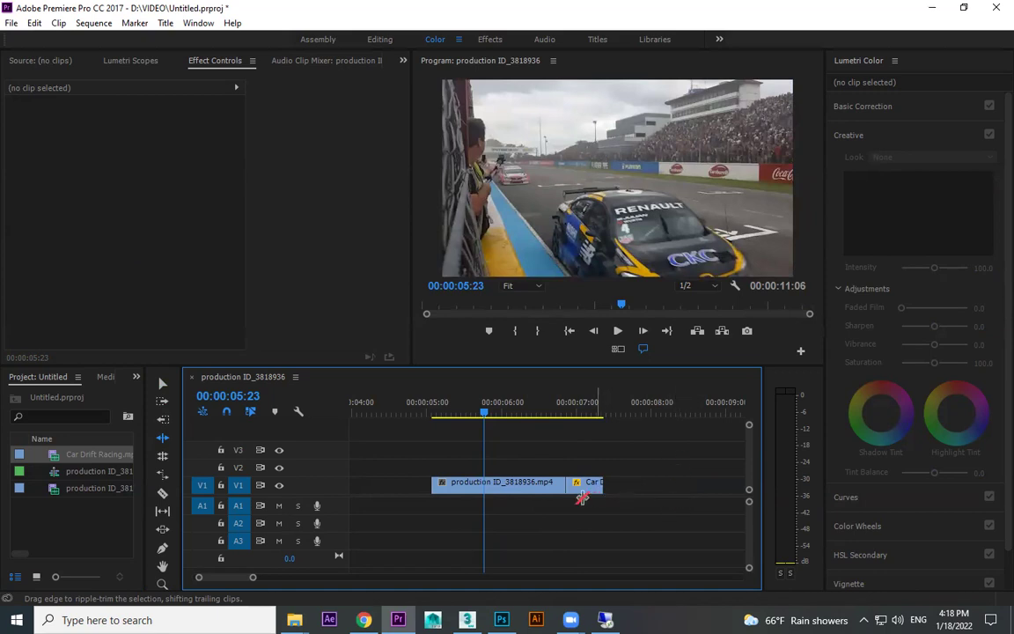
{"action": "key", "text": "ctrl+z"}
- Shorten the end of the production clip on V1 by about 20 frames with the Ripple Edit tool
{"action": "left_click", "coordinate": [443, 483]}
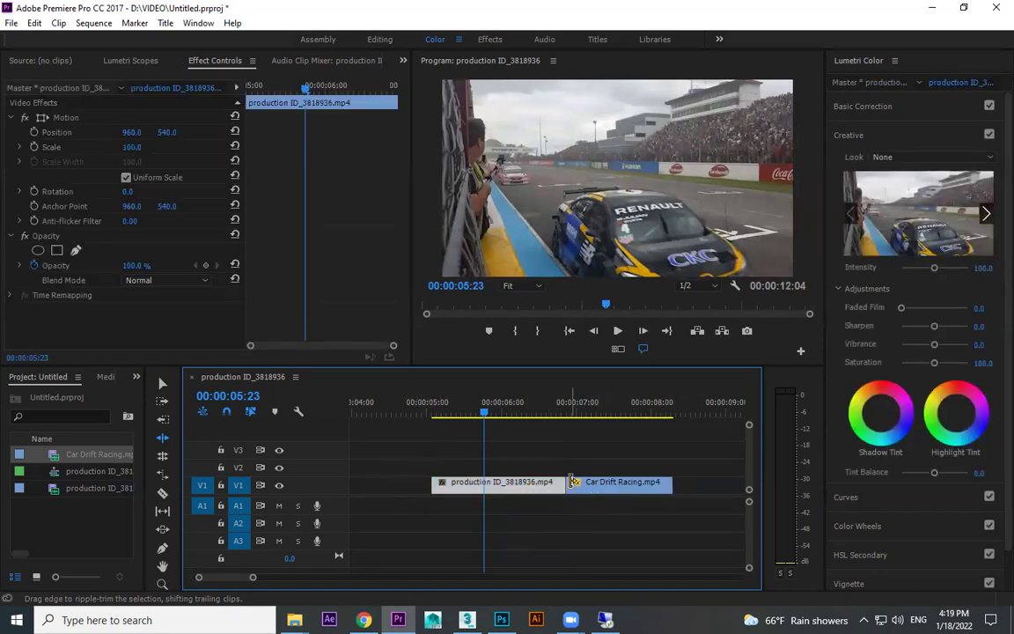
{"action": "mouse_move", "coordinate": [561, 481]}
{"action": "left_mouse_down"}
{"action": "mouse_move", "coordinate": [516, 482]}
{"action": "mouse_move", "coordinate": [576, 482]}
{"action": "mouse_move", "coordinate": [536, 481]}
{"action": "mouse_move", "coordinate": [559, 482]}
{"action": "left_mouse_up"}
{"action": "key", "text": "ctrl+z"}
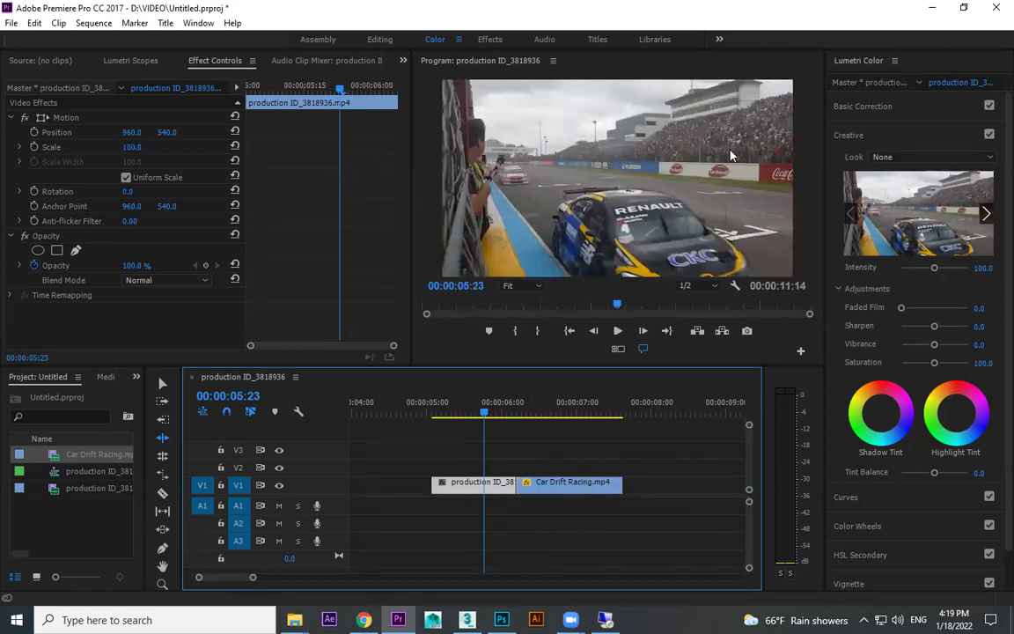
- Position the playhead at 00:00:06:23 and try further ripple trims at the cut between the two V1 clips, undoing each one
{"action": "left_click", "coordinate": [559, 411]}
{"action": "left_click_drag", "start_coordinate": [526, 486], "coordinate": [548, 482]}
{"action": "left_click_drag", "start_coordinate": [486, 483], "coordinate": [536, 483]}
{"action": "key", "text": "ctrl+z"}
{"action": "key", "text": "ctrl+z"}
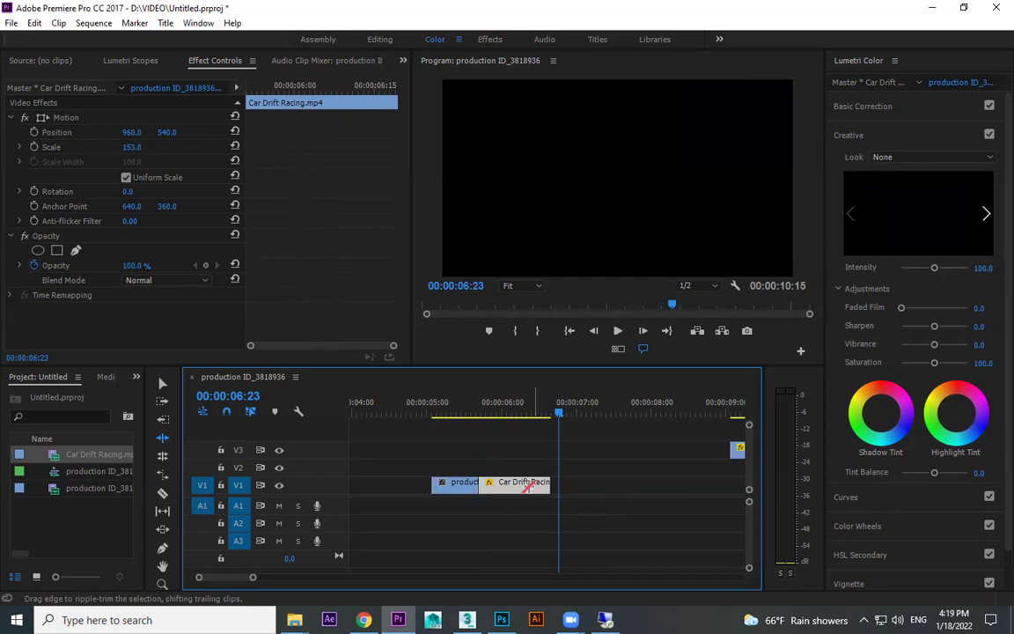
{"action": "key", "text": "ctrl+z"}
{"action": "left_click_drag", "start_coordinate": [511, 487], "coordinate": [479, 488]}
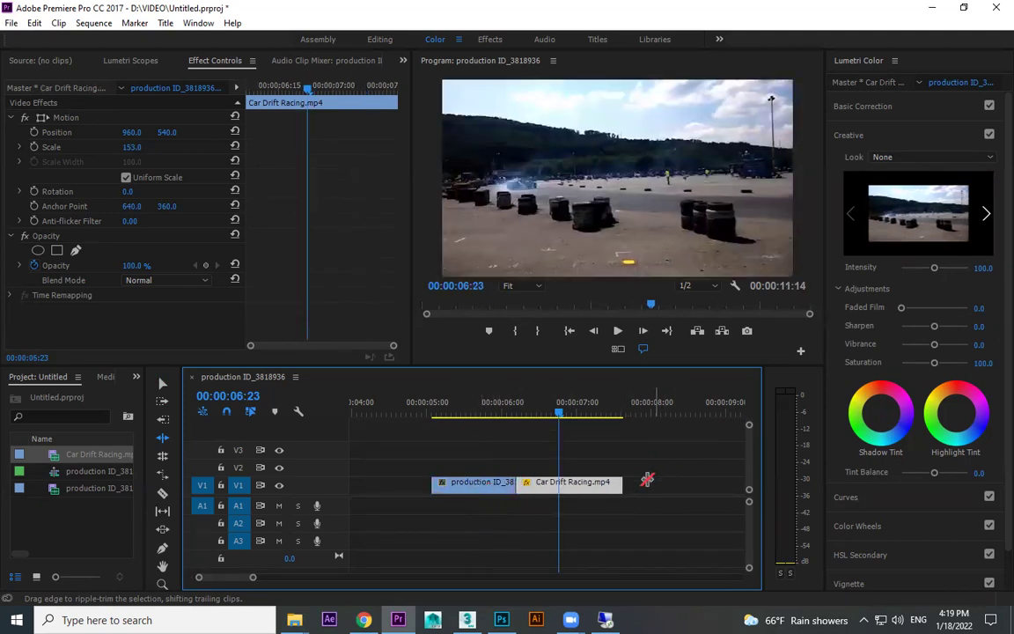
{"action": "left_click_drag", "start_coordinate": [531, 486], "coordinate": [536, 486]}
{"action": "key", "text": "ctrl+z"}
- Move the Car Drift Racing clip from V3 down to V1, directly after the existing Car Drift Racing clip
{"action": "key", "text": "minus"}
{"action": "left_click_drag", "start_coordinate": [704, 447], "coordinate": [615, 484]}
{"action": "key", "text": "equal"}
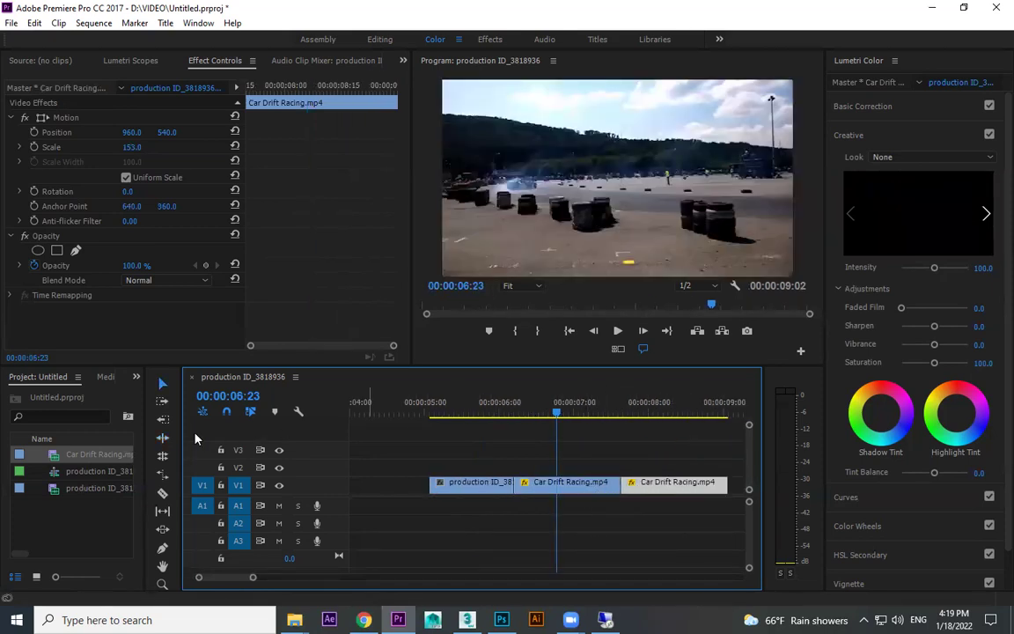
- Try ripple trimming at the cut after the production clip with two Car Drift Racing clips following, and undo the trims
{"action": "left_click_drag", "start_coordinate": [518, 483], "coordinate": [497, 486]}
{"action": "key", "text": "ctrl+z"}
{"action": "key", "text": "ctrl+z"}
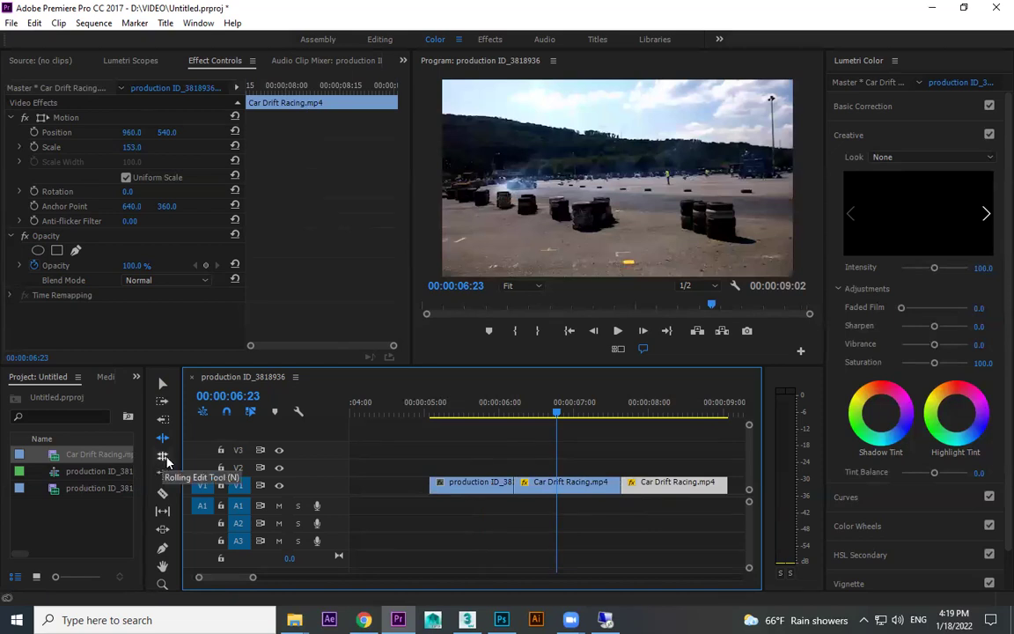
- Try rolling the cut between the production clip and the first Car Drift Racing clip with the Rolling Edit tool, undoing the edits
{"action": "left_click", "coordinate": [164, 457]}
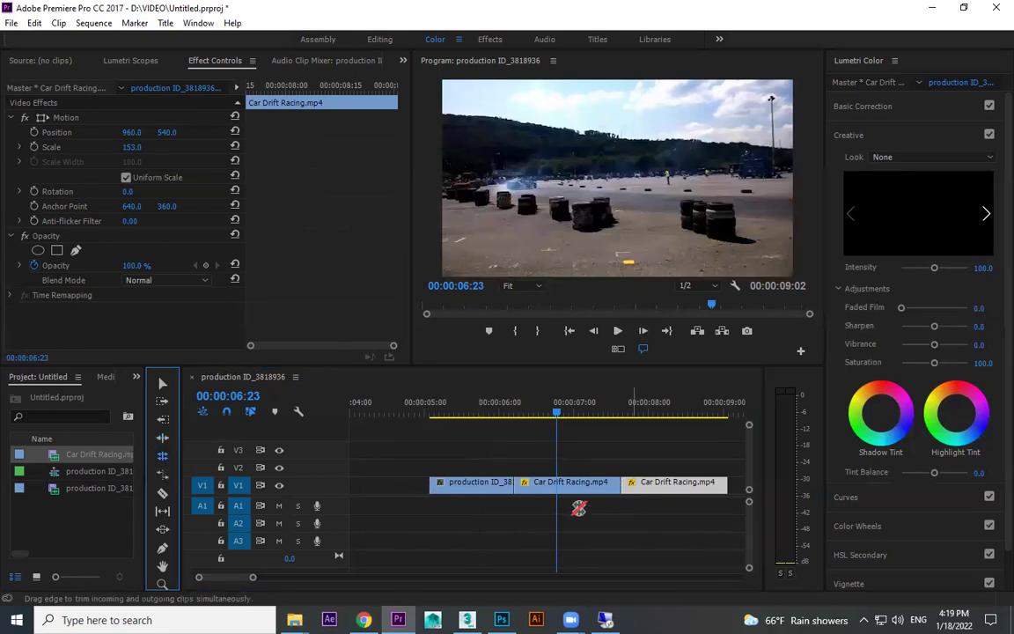
{"action": "left_click_drag", "start_coordinate": [513, 486], "coordinate": [545, 486]}
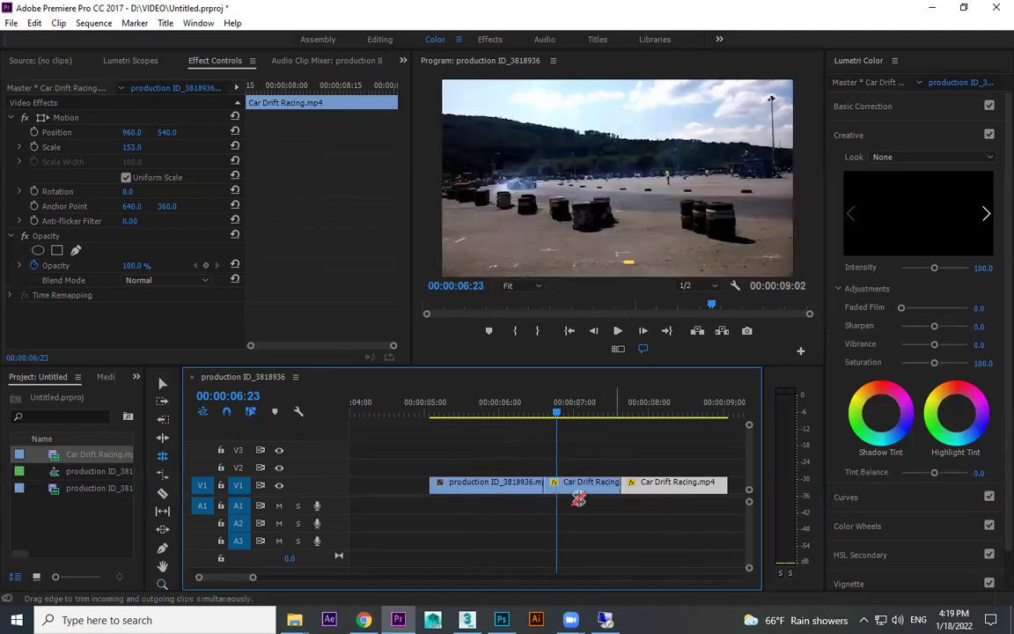
{"action": "key", "text": "ctrl+z"}
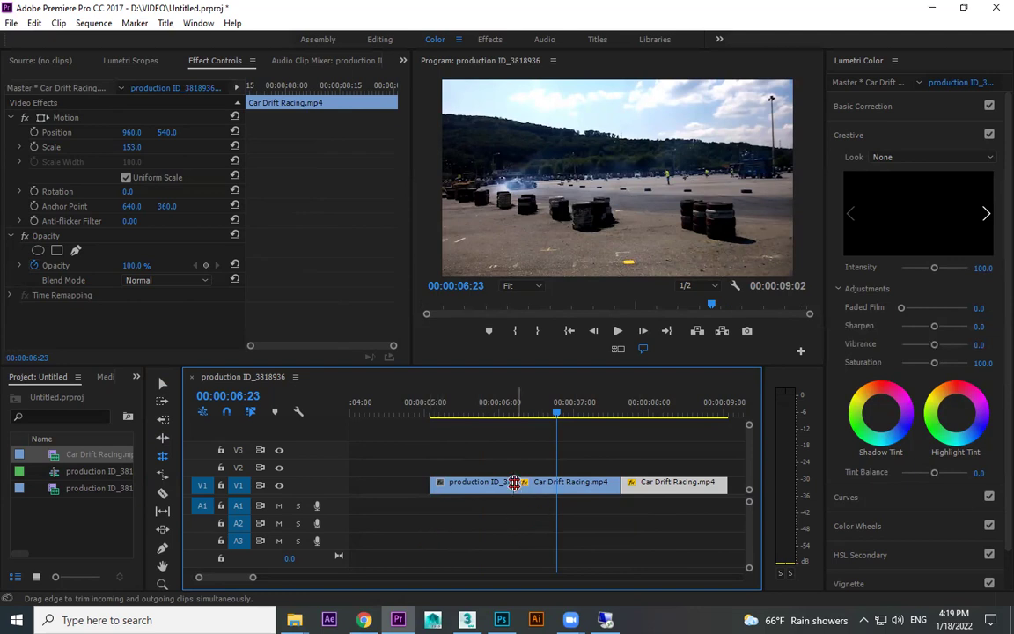
{"action": "left_click_drag", "start_coordinate": [519, 483], "coordinate": [581, 486]}
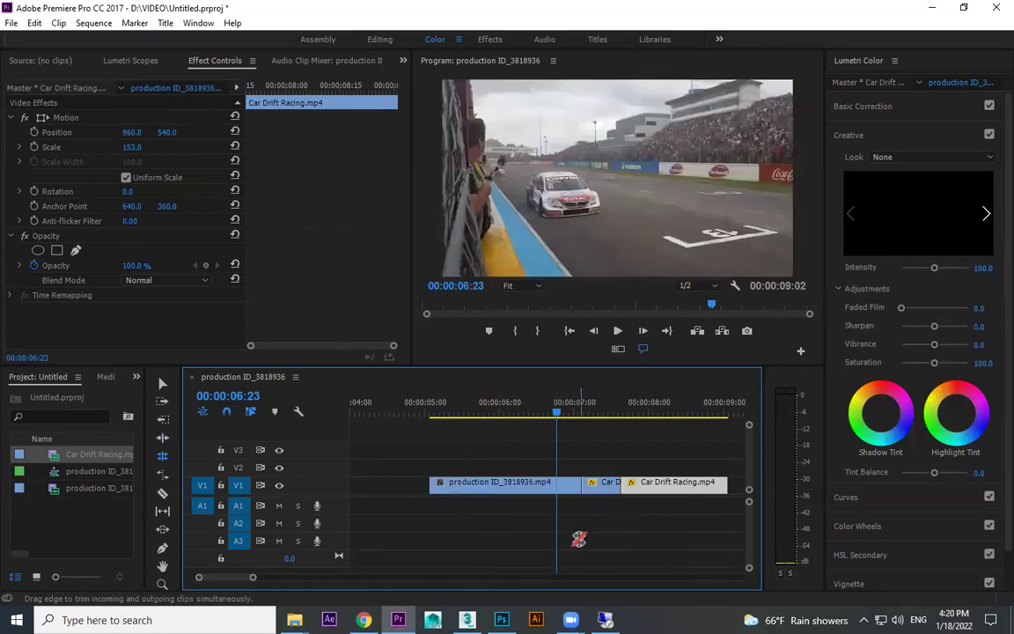
{"action": "key", "text": "ctrl+z"}
{"action": "key", "text": "ctrl+z"}
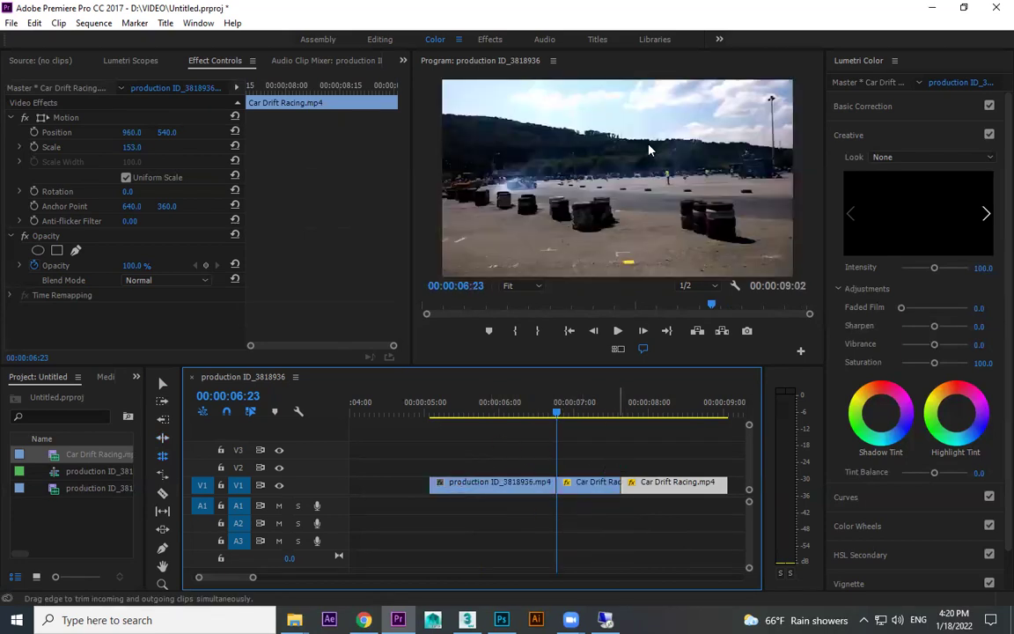
{"action": "left_click_drag", "start_coordinate": [553, 484], "coordinate": [483, 477]}
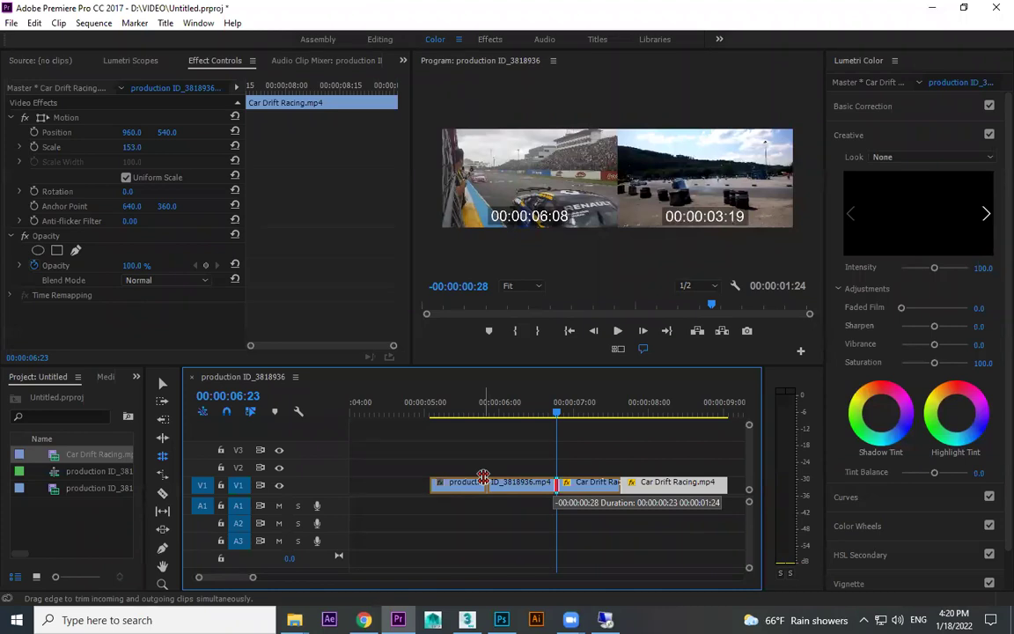
{"action": "left_click_drag", "start_coordinate": [483, 477], "coordinate": [536, 480]}
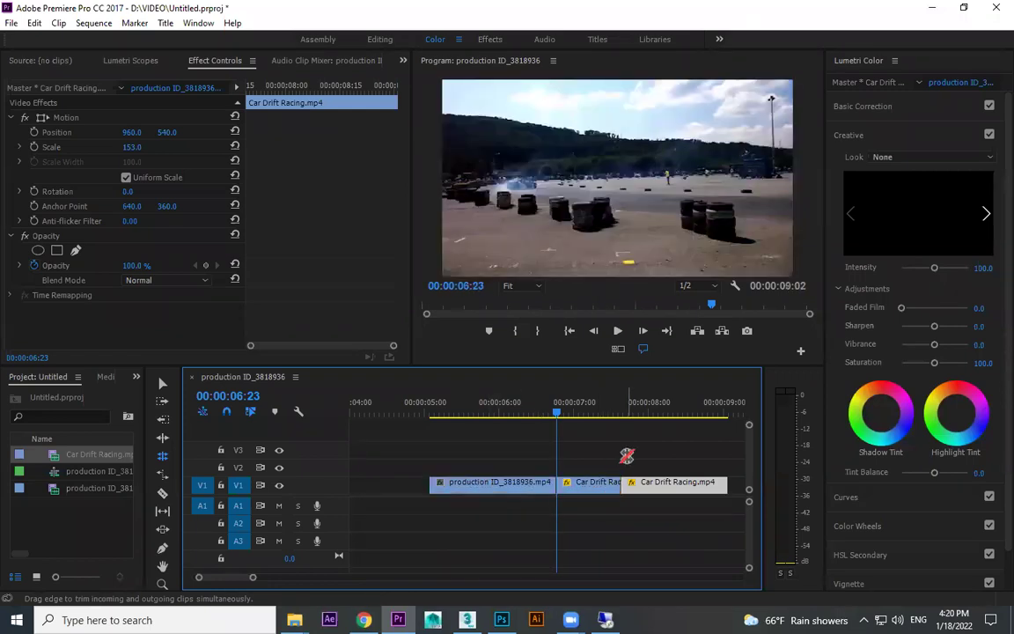
{"action": "key", "text": "ctrl+z"}
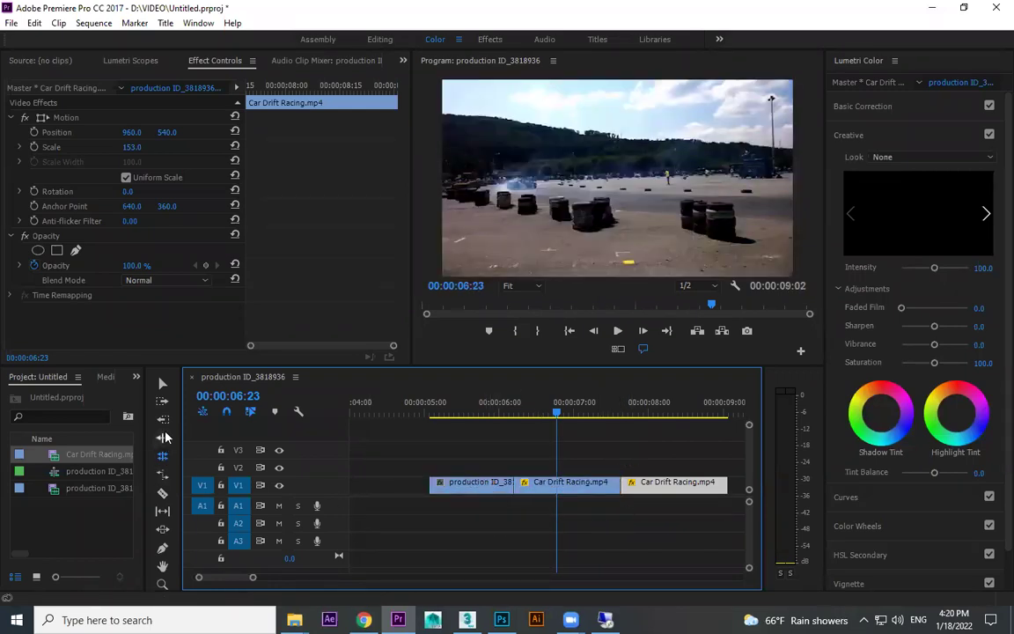
- Try Ripple Edit trims on the production clip and the first Car Drift Racing clip for comparison, undoing each trim
{"action": "left_click", "coordinate": [163, 437]}
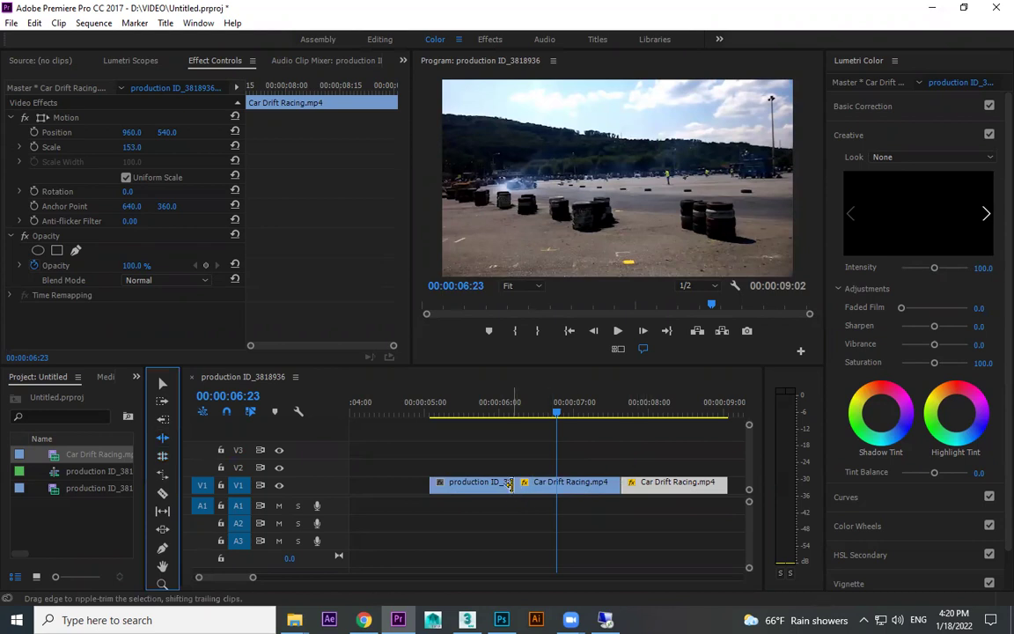
{"action": "left_click_drag", "start_coordinate": [508, 485], "coordinate": [479, 483]}
{"action": "key", "text": "ctrl+z"}
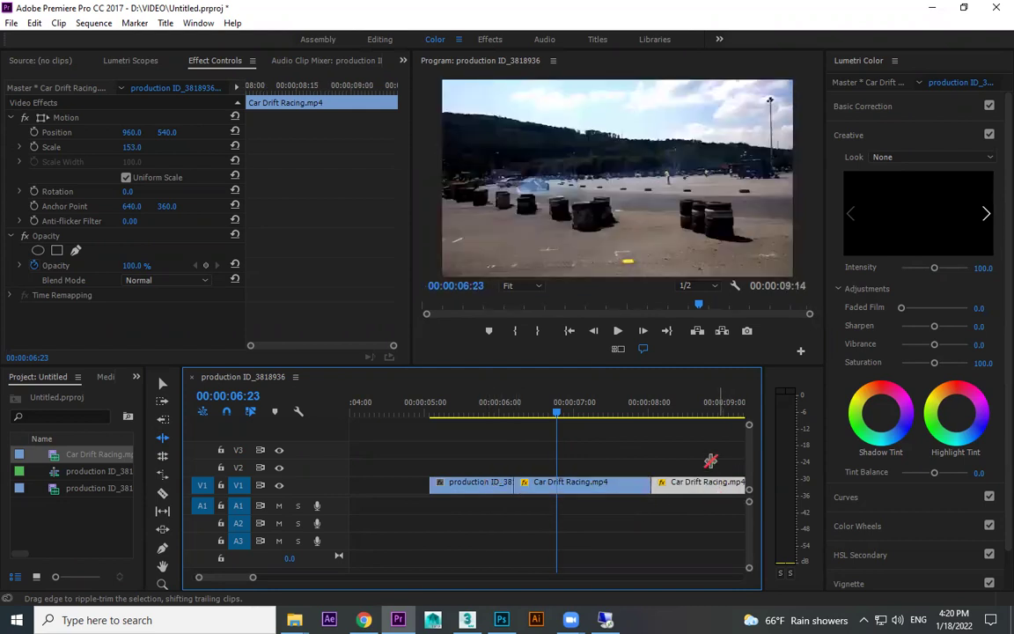
{"action": "key", "text": "ctrl+z"}
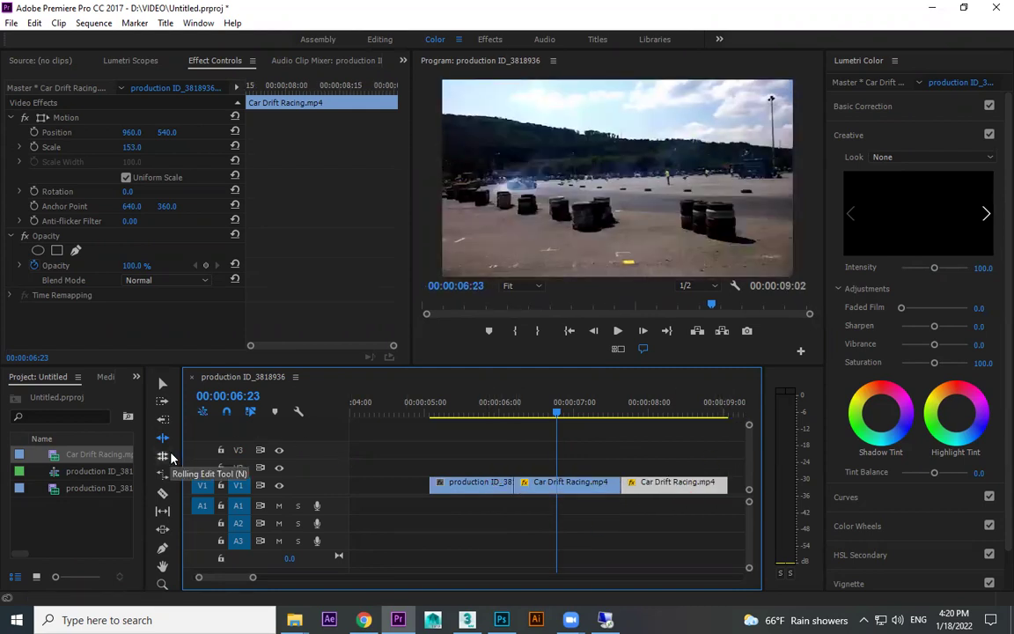
- Roll the cut between the production clip and the first Car Drift Racing clip slightly earlier on V1
{"action": "left_click", "coordinate": [163, 456]}
{"action": "mouse_move", "coordinate": [516, 486]}
{"action": "left_mouse_down"}
{"action": "mouse_move", "coordinate": [552, 487]}
{"action": "mouse_move", "coordinate": [511, 486]}
{"action": "mouse_move", "coordinate": [535, 481]}
{"action": "left_mouse_up"}
{"action": "key", "text": "ctrl+z"}
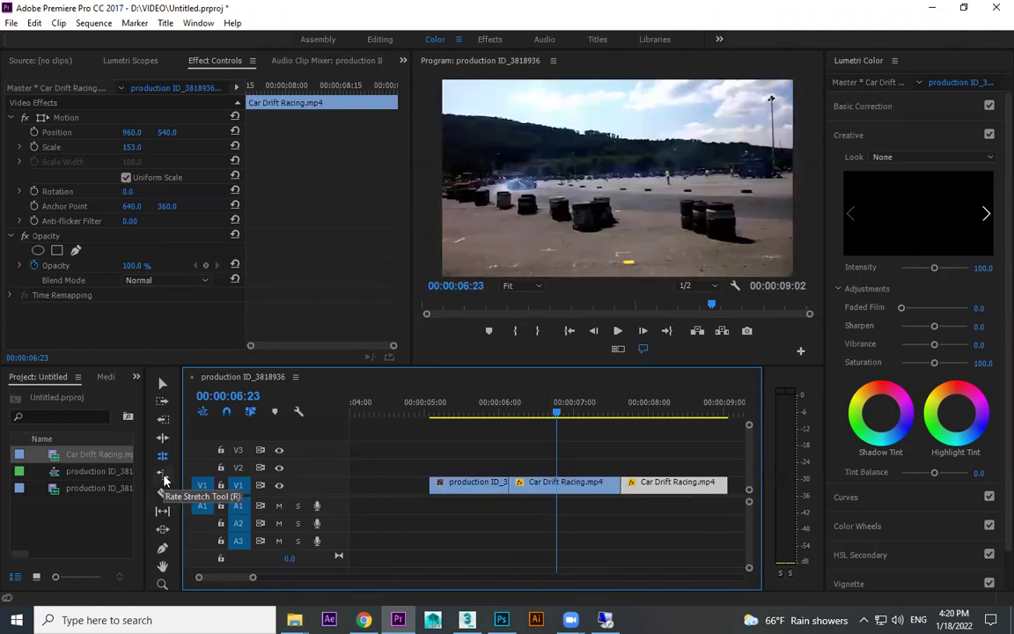
- Shift both Car Drift Racing clips on V1 later by about 00:00:02:07, and place the playhead at 00:00:05:24
{"action": "key", "text": "v"}
{"action": "left_click_drag", "start_coordinate": [678, 446], "coordinate": [722, 491]}
{"action": "left_click_drag", "start_coordinate": [440, 413], "coordinate": [483, 415]}
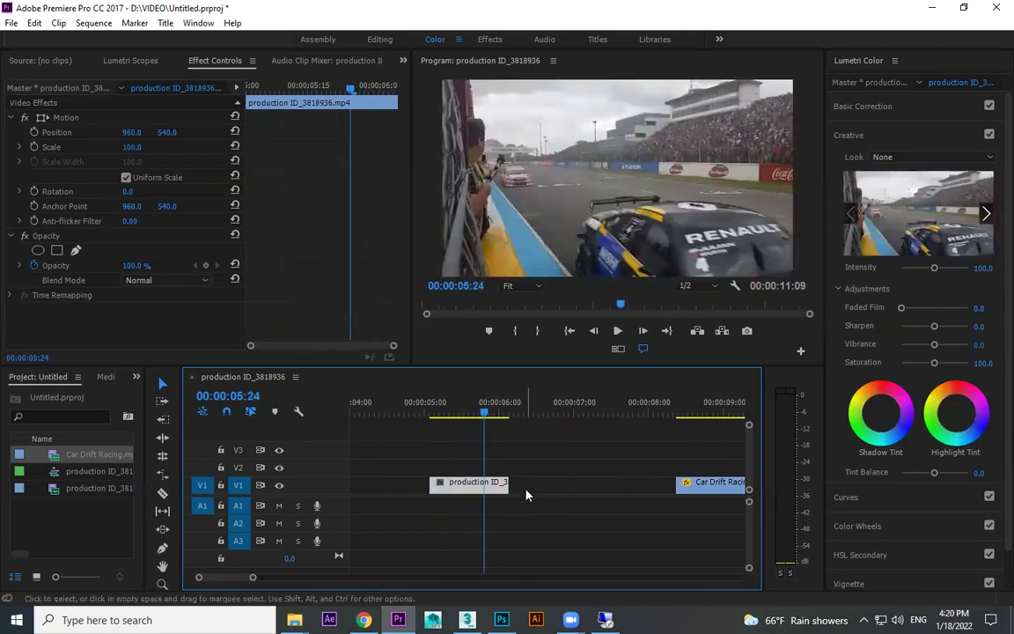
- Set the production clip's speed to 200% in the Clip Speed / Duration settings
{"action": "left_click", "coordinate": [473, 507]}
{"action": "left_click", "coordinate": [469, 492]}
{"action": "right_click", "coordinate": [469, 493]}
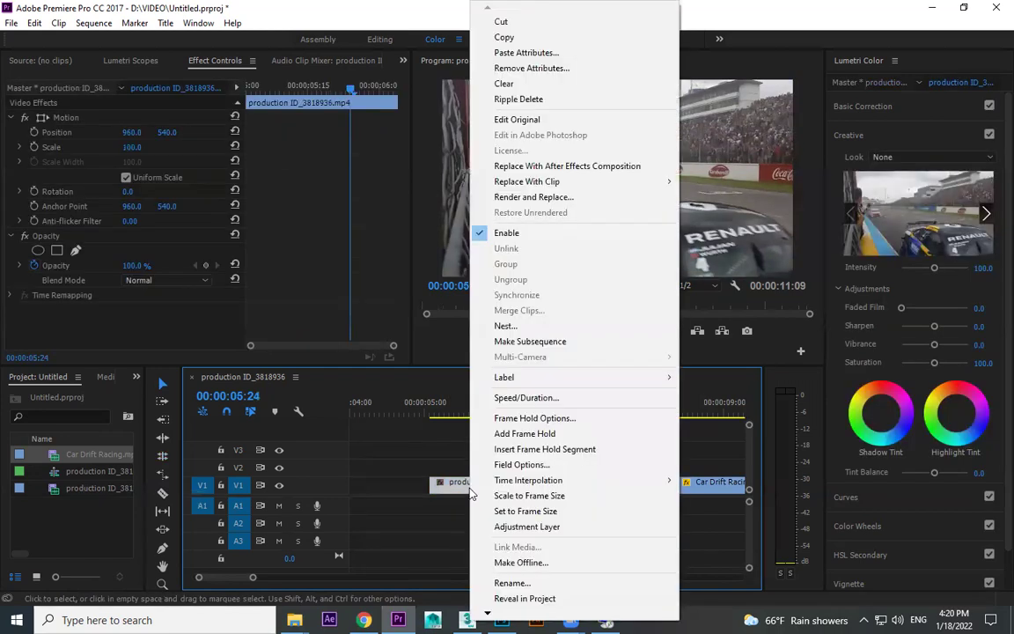
{"action": "left_click", "coordinate": [551, 398]}
{"action": "left_click_drag", "start_coordinate": [508, 214], "coordinate": [817, 129]}
{"action": "type", "text": "200"}
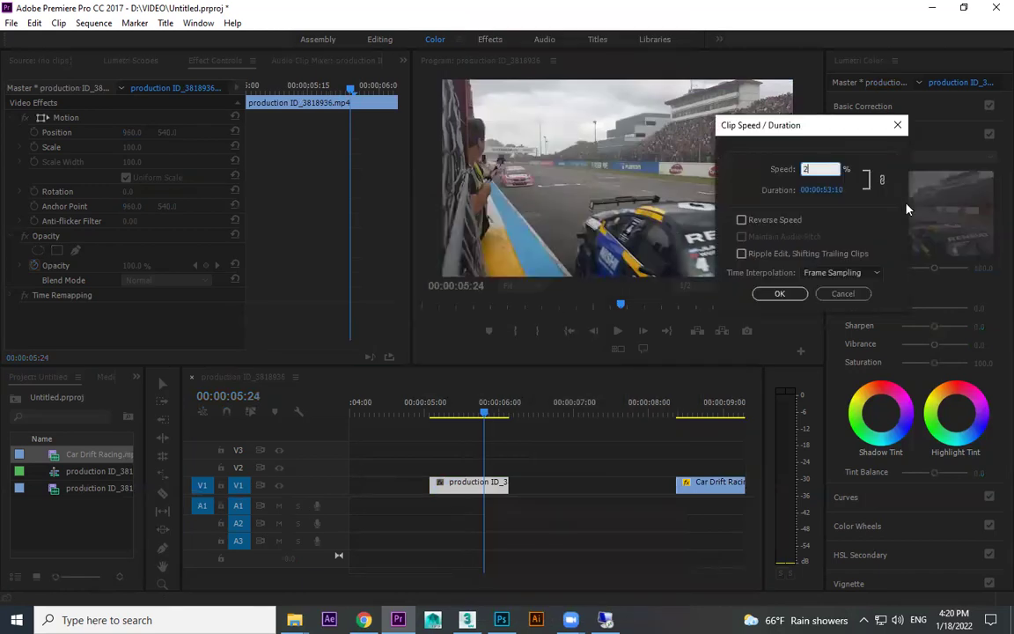
{"action": "left_click", "coordinate": [778, 293]}
- Play the sped-up production clip from near its start, and undo the speed change
{"action": "left_click", "coordinate": [433, 412]}
{"action": "key", "text": "space"}
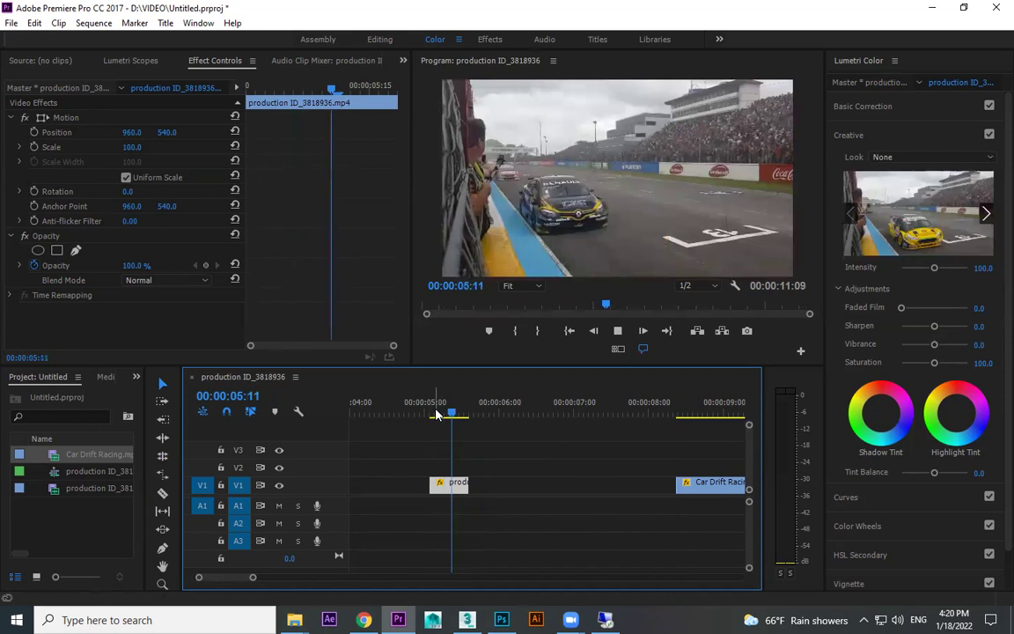
{"action": "key", "text": "space"}
{"action": "left_click", "coordinate": [439, 415]}
{"action": "key", "text": "space"}
{"action": "key", "text": "space"}
{"action": "key", "text": "ctrl+z"}
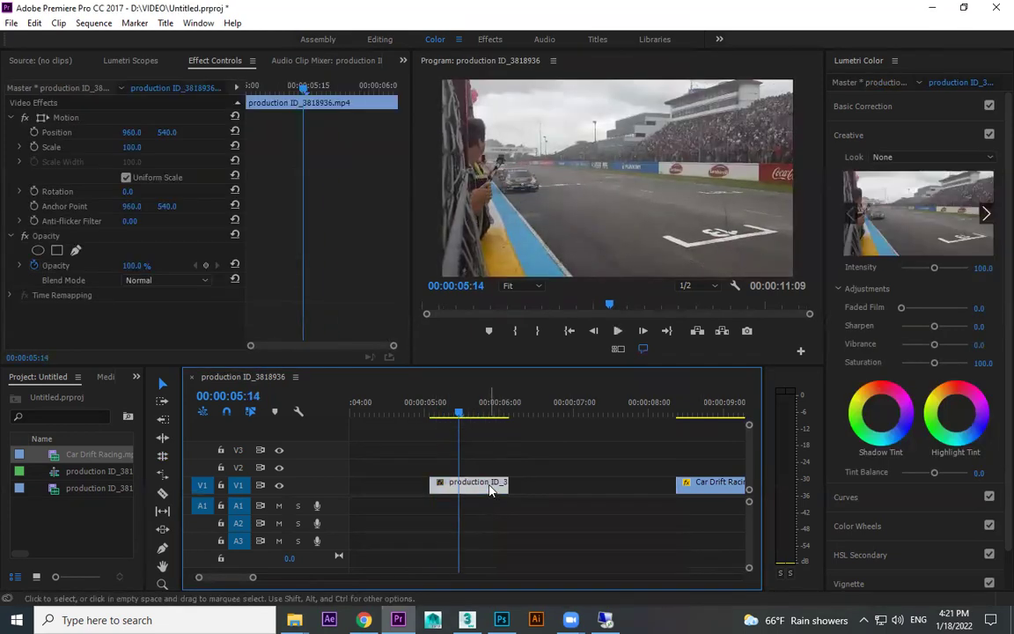
- Set the production clip's speed to 50% and play the slowed clip
{"action": "right_click", "coordinate": [489, 484]}
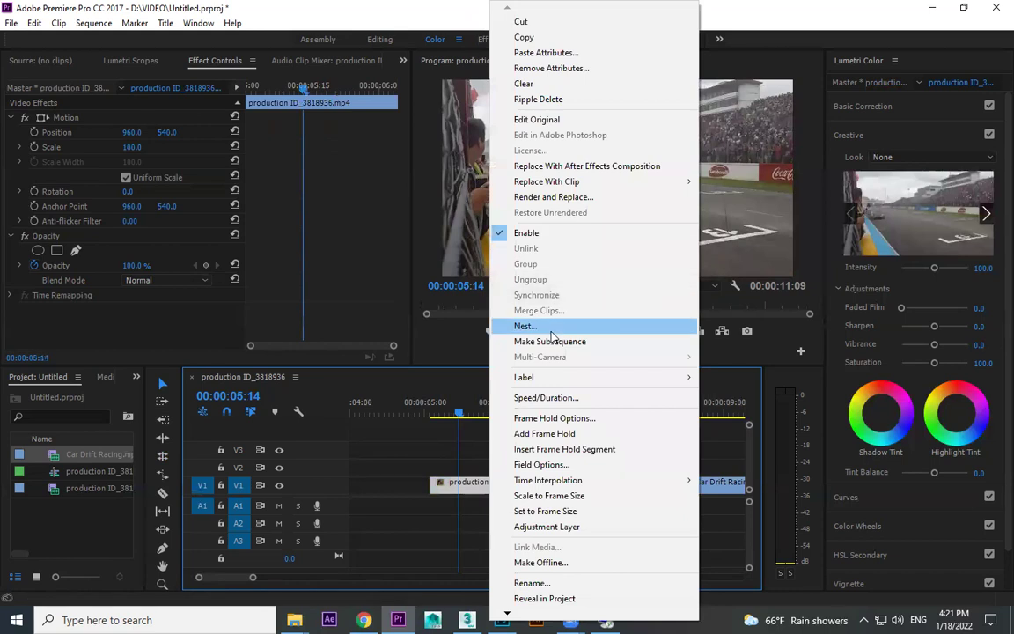
{"action": "left_click", "coordinate": [546, 398]}
{"action": "left_click", "coordinate": [474, 380]}
{"action": "key", "text": "space"}
{"action": "key", "text": "space"}
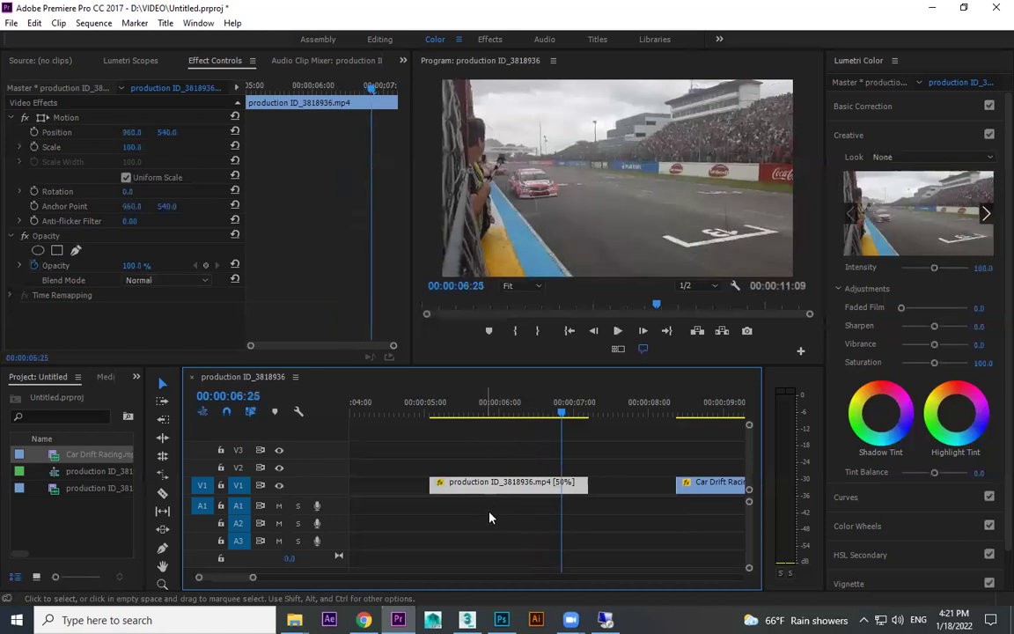
- Set the production clip's speed to 20%
{"action": "right_click", "coordinate": [499, 490]}
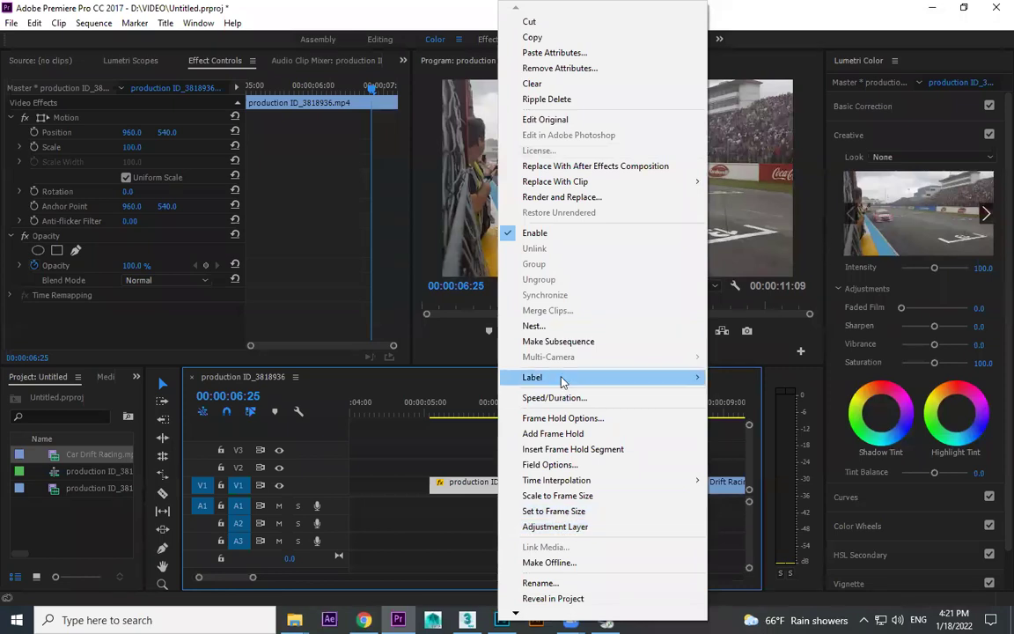
{"action": "left_click", "coordinate": [473, 487]}
{"action": "right_click", "coordinate": [472, 486]}
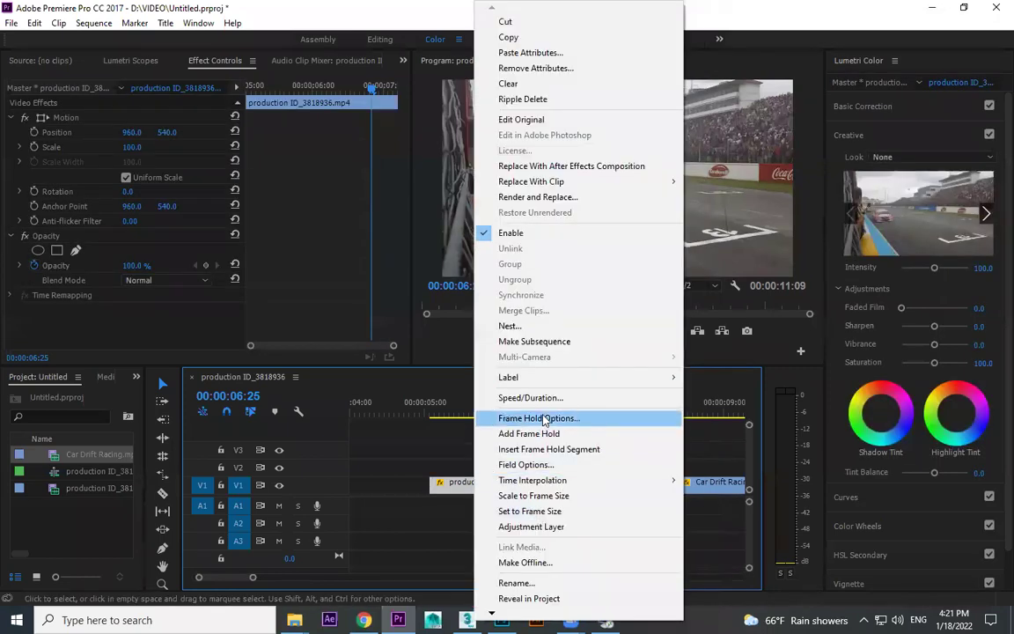
{"action": "left_click", "coordinate": [528, 397]}
{"action": "type", "text": "20"}
{"action": "left_click", "coordinate": [475, 382]}
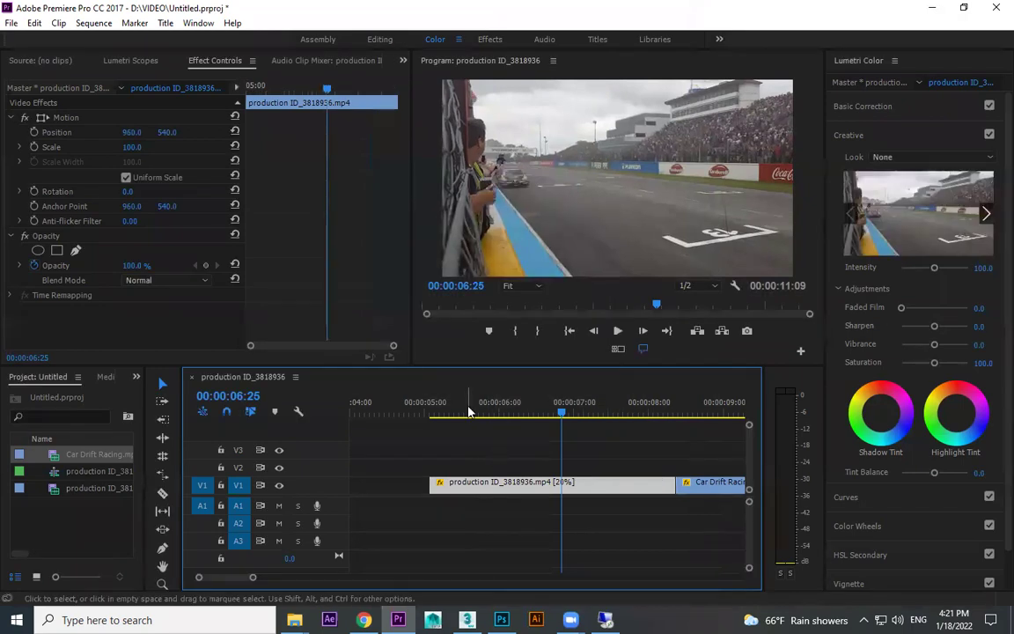
- Play the slow-motion production clip, and undo its speed changes and the shift of the Car Drift Racing clips
{"action": "left_click", "coordinate": [471, 413]}
{"action": "key", "text": "space"}
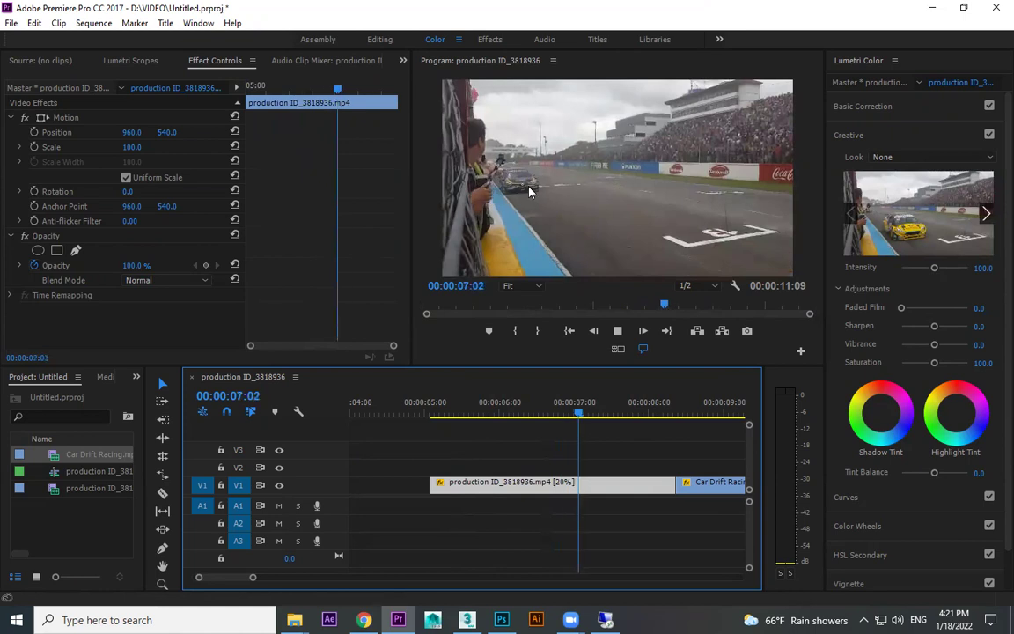
{"action": "left_click_drag", "start_coordinate": [689, 414], "coordinate": [469, 414]}
{"action": "key", "text": "space"}
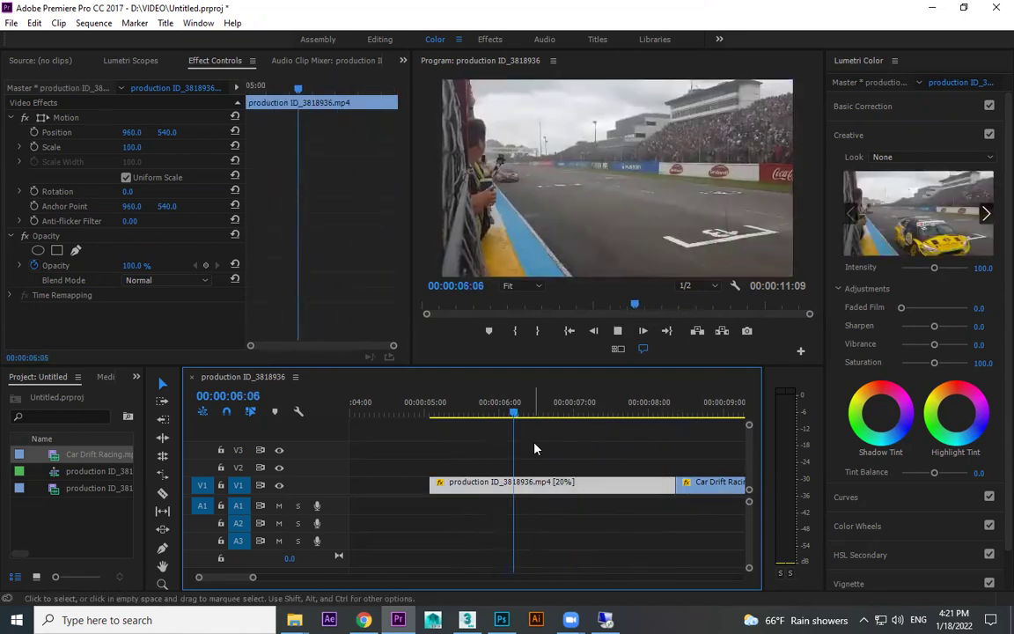
{"action": "key", "text": "space"}
{"action": "key", "text": "ctrl+z"}
{"action": "key", "text": "ctrl+z"}
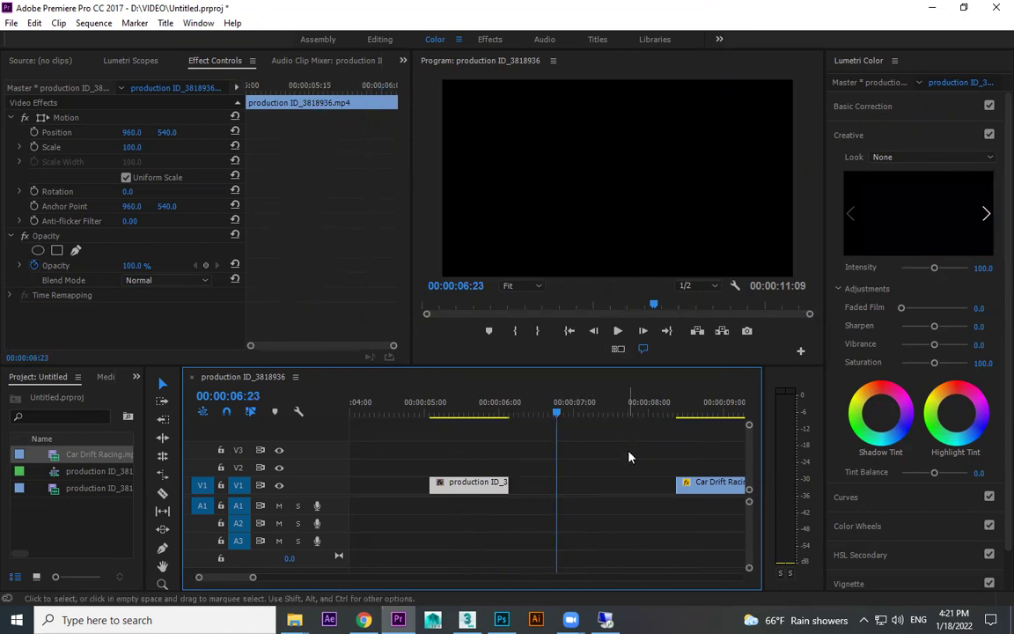
{"action": "key", "text": "ctrl+z"}
- Place the playhead at 00:00:05:23 and shift both Car Drift Racing clips on V1 later by about 00:00:01:10
{"action": "left_click", "coordinate": [482, 412]}
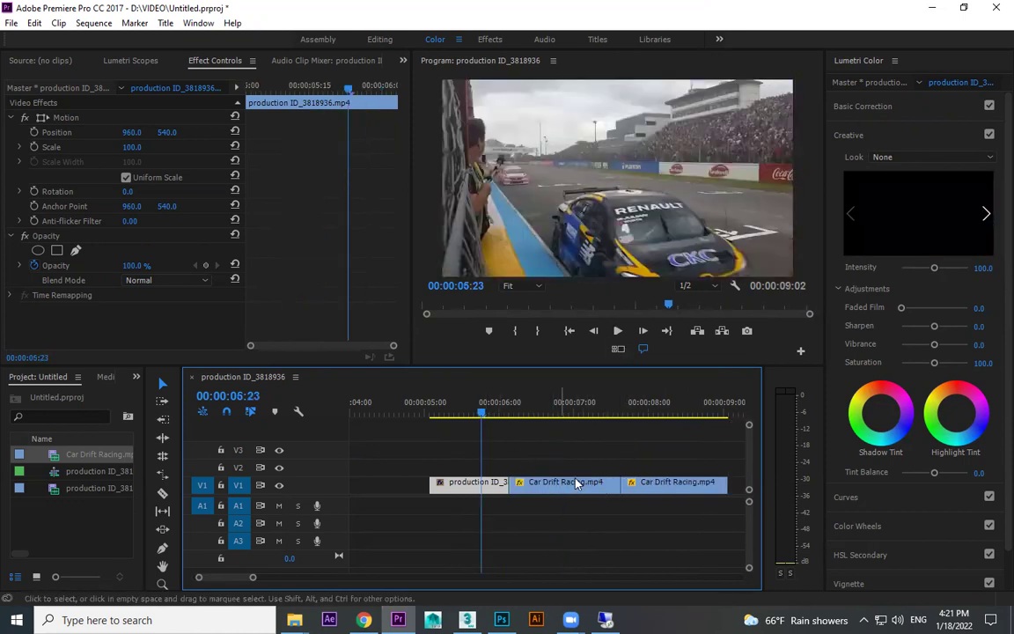
{"action": "left_click_drag", "start_coordinate": [645, 436], "coordinate": [650, 489]}
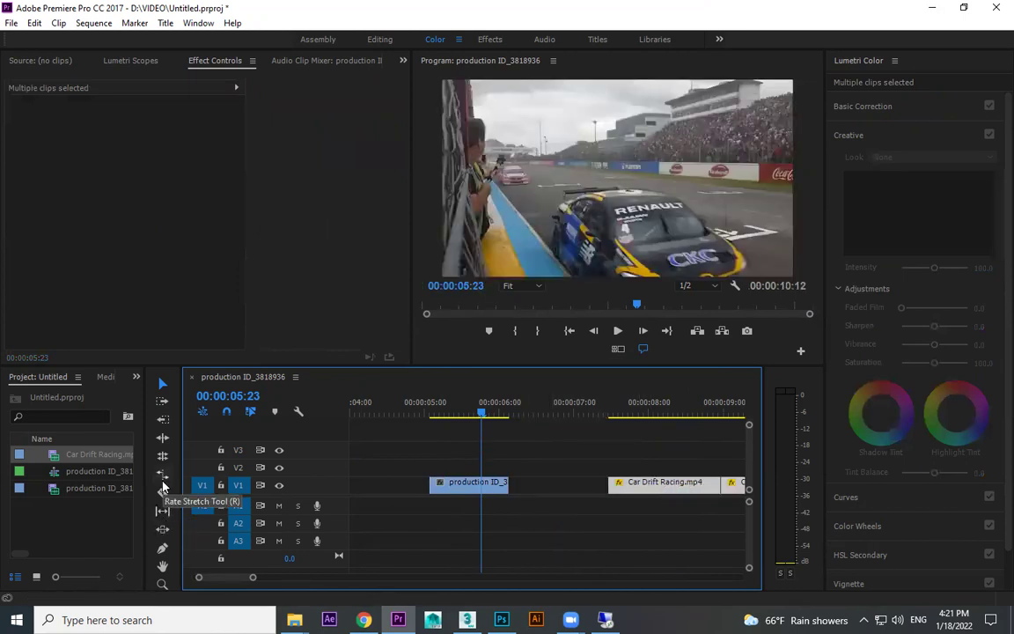
- Shorten the production clip on V1 to 228.57% speed with the Rate Stretch tool and play it
{"action": "left_click", "coordinate": [162, 487]}
{"action": "left_click_drag", "start_coordinate": [502, 483], "coordinate": [464, 485]}
{"action": "key", "text": "space"}
{"action": "key", "text": "space"}
{"action": "left_click", "coordinate": [431, 402]}
{"action": "key", "text": "space"}
{"action": "left_click", "coordinate": [436, 404]}
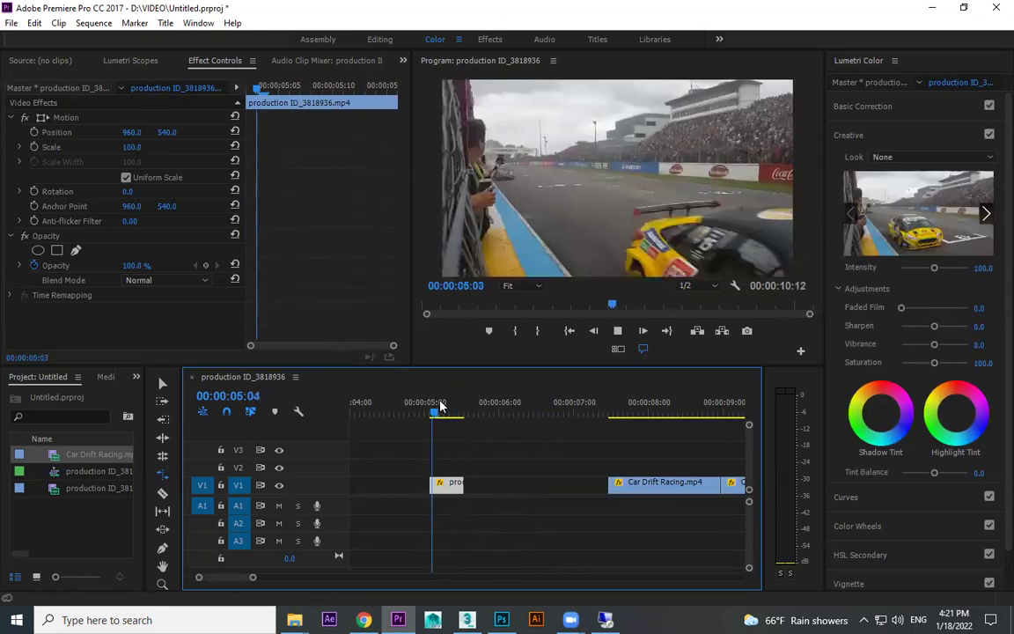
{"action": "key", "text": "space"}
- Extend the sped-up production clip to about two seconds with the Selection tool and move it up against the first Car Drift Racing clip
{"action": "left_click", "coordinate": [162, 383]}
{"action": "left_click_drag", "start_coordinate": [467, 483], "coordinate": [590, 482]}
{"action": "left_click_drag", "start_coordinate": [470, 410], "coordinate": [455, 411]}
{"action": "key", "text": "space"}
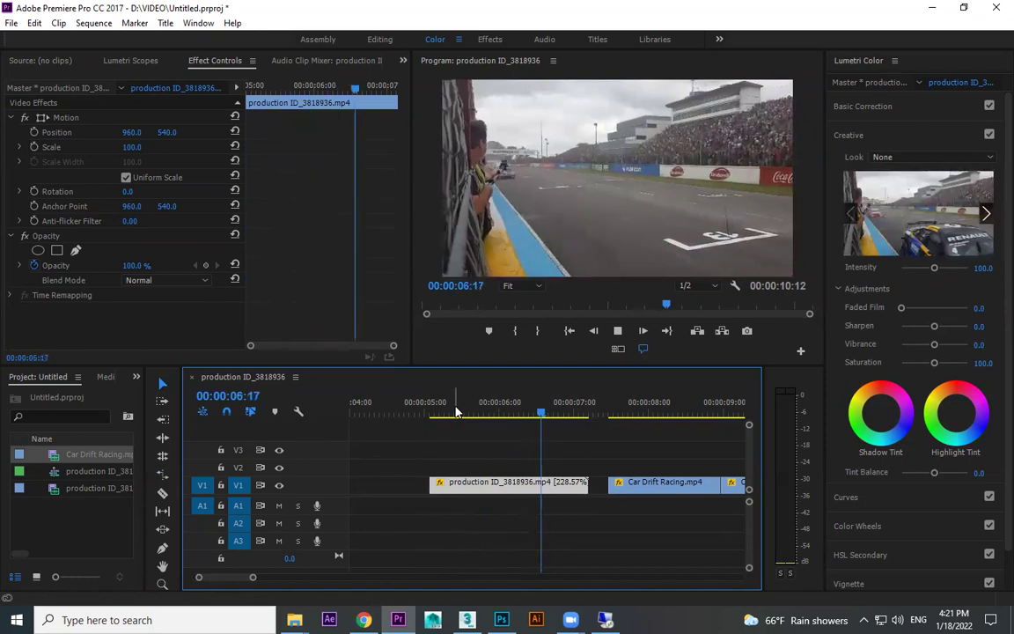
{"action": "left_click", "coordinate": [458, 411]}
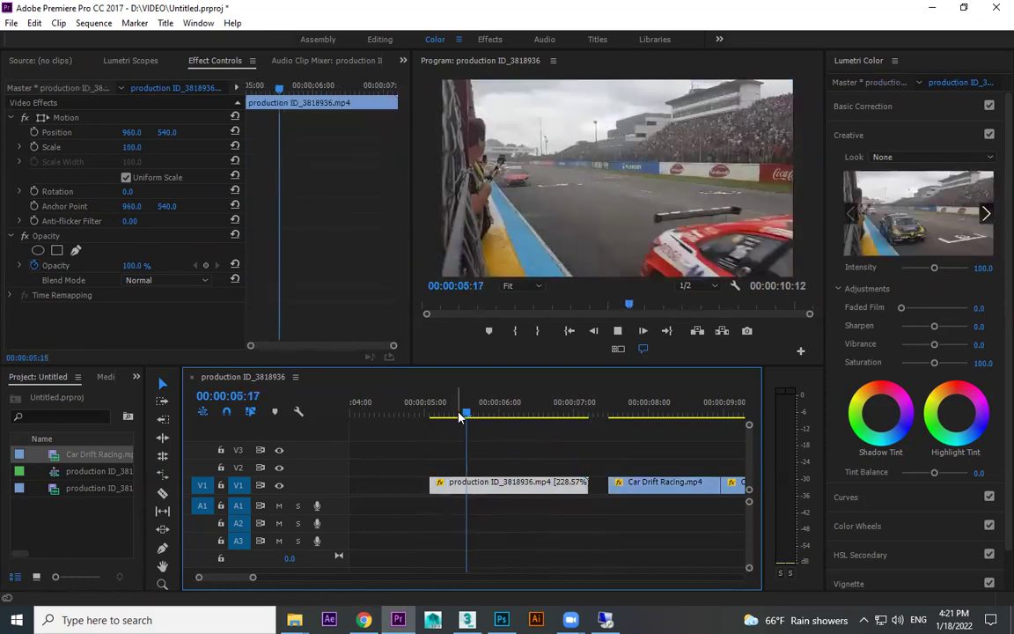
{"action": "key", "text": "space"}
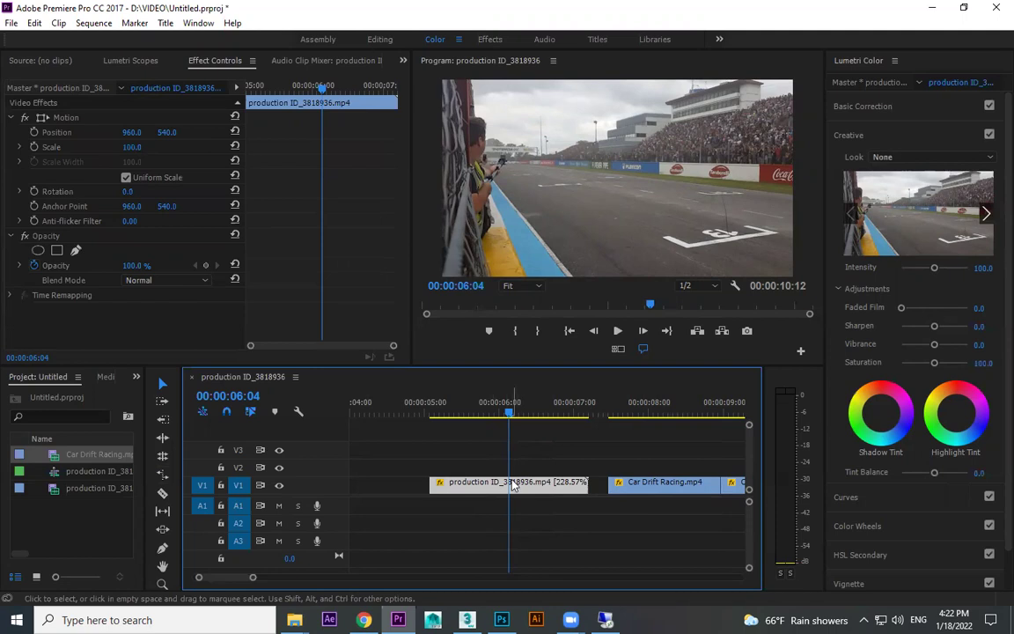
{"action": "left_click_drag", "start_coordinate": [515, 490], "coordinate": [534, 490]}
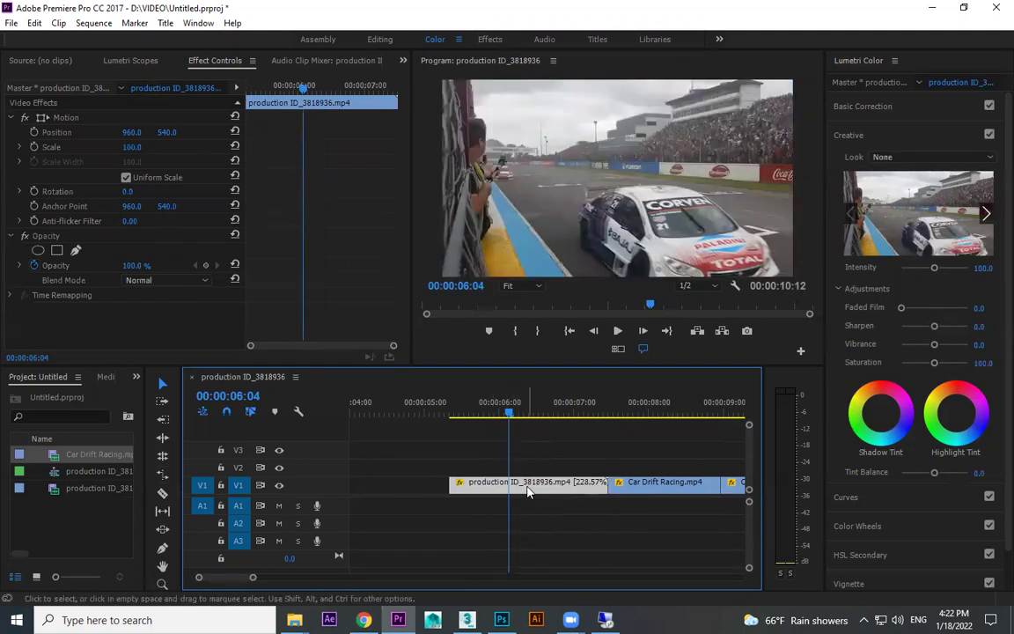
- Split the production clip into four pieces with the Razor tool, including a cut at 00:00:06:04, and undo the cuts
{"action": "left_click", "coordinate": [163, 498]}
{"action": "left_click", "coordinate": [508, 483]}
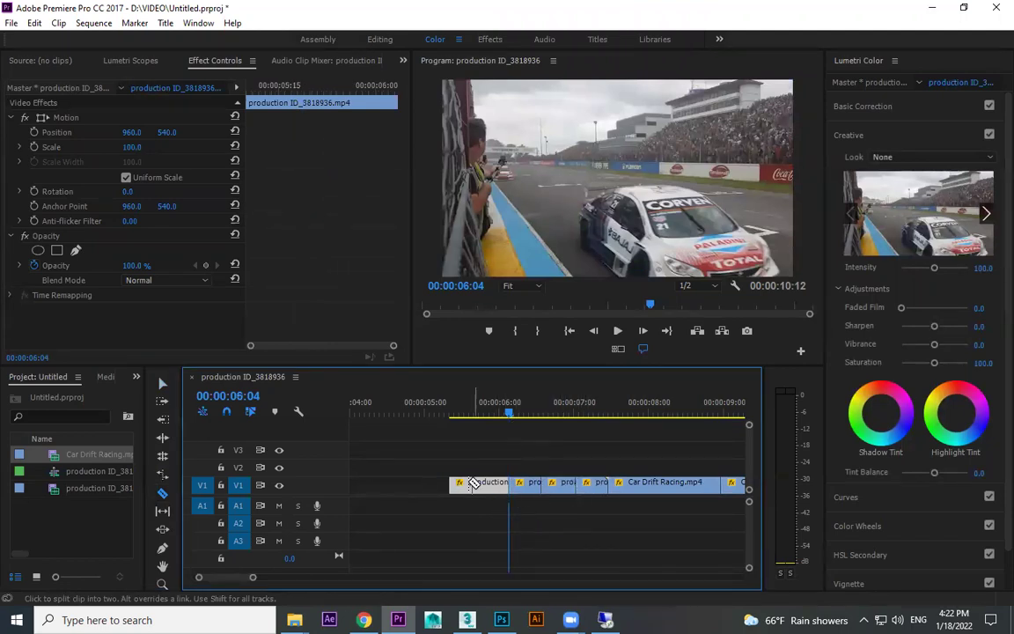
{"action": "key", "text": "ctrl+z"}
{"action": "key", "text": "ctrl+z"}
{"action": "key", "text": "ctrl+z"}
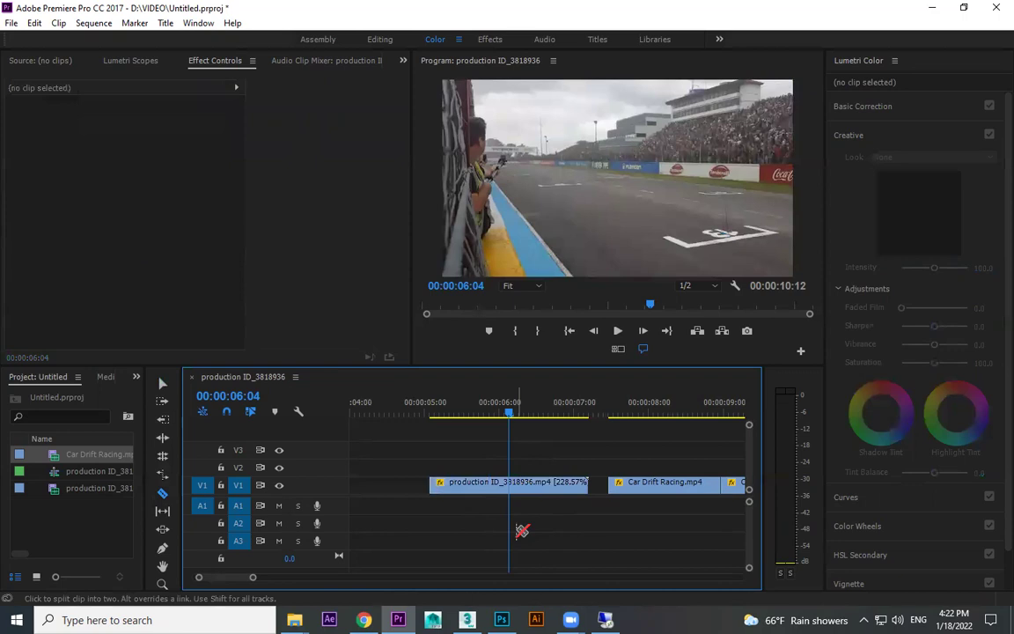
{"action": "key", "text": "ctrl+z"}
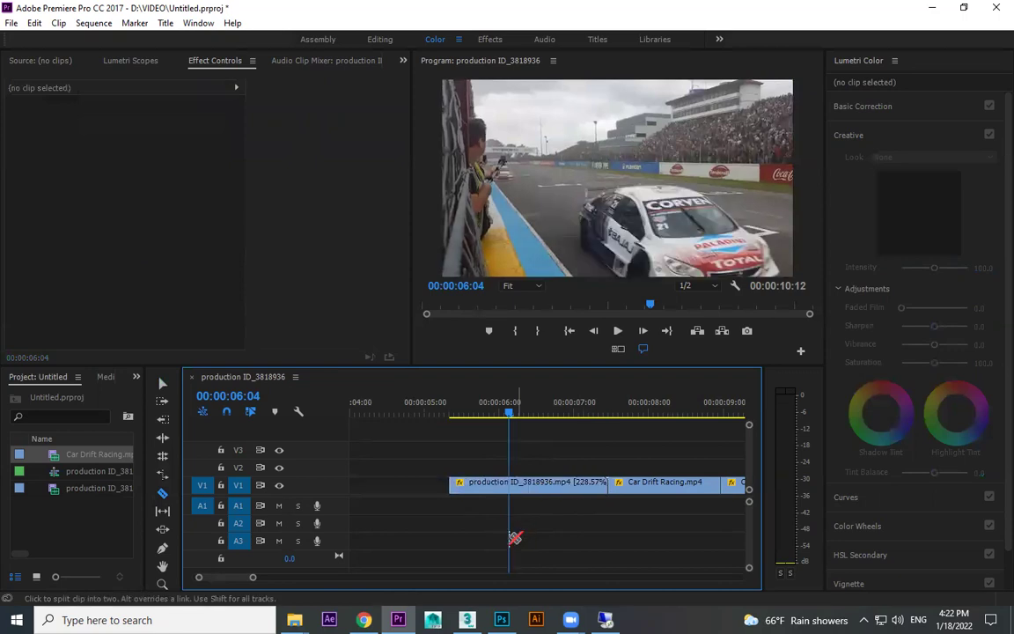
- Trim the production clip's start to about 00:00:06:04 and place the playhead at 00:00:06:22
{"action": "left_click", "coordinate": [162, 510]}
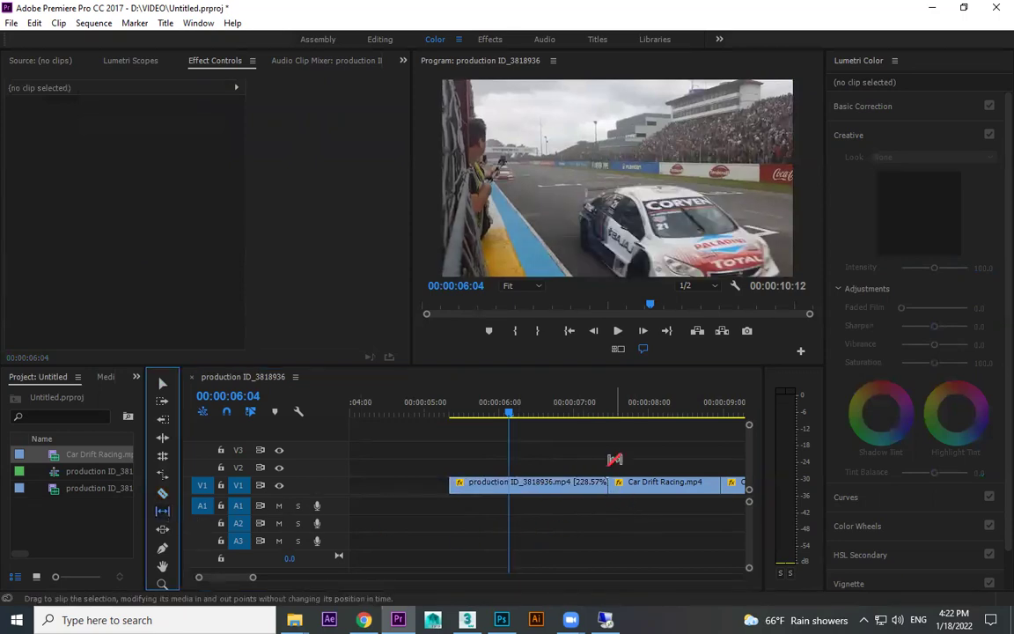
{"action": "scroll", "coordinate": [598, 482], "scroll_direction": "up", "scroll_amount": 1}
{"action": "left_click", "coordinate": [582, 484]}
{"action": "key", "text": "minus"}
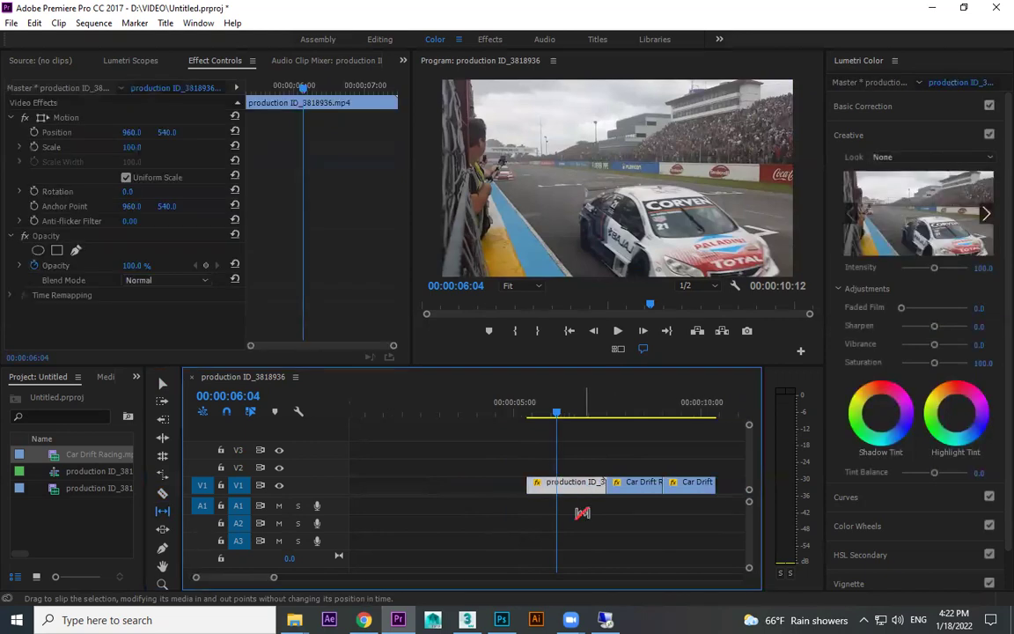
{"action": "left_click_drag", "start_coordinate": [530, 482], "coordinate": [581, 490]}
{"action": "key", "text": "="}
{"action": "left_click", "coordinate": [601, 406]}
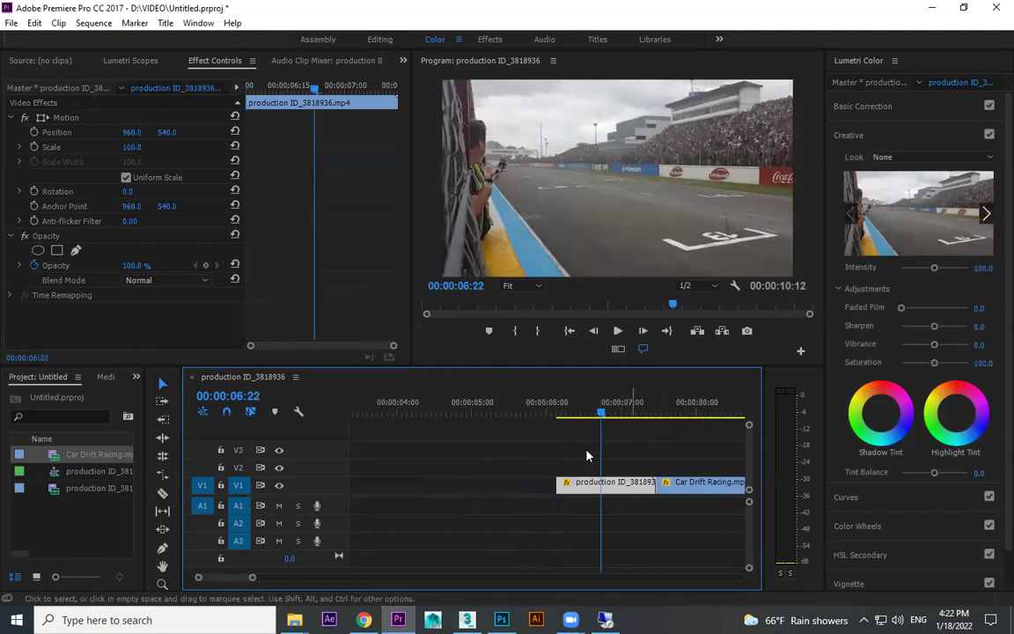
{"action": "left_click", "coordinate": [661, 440]}
{"action": "left_click", "coordinate": [616, 484]}
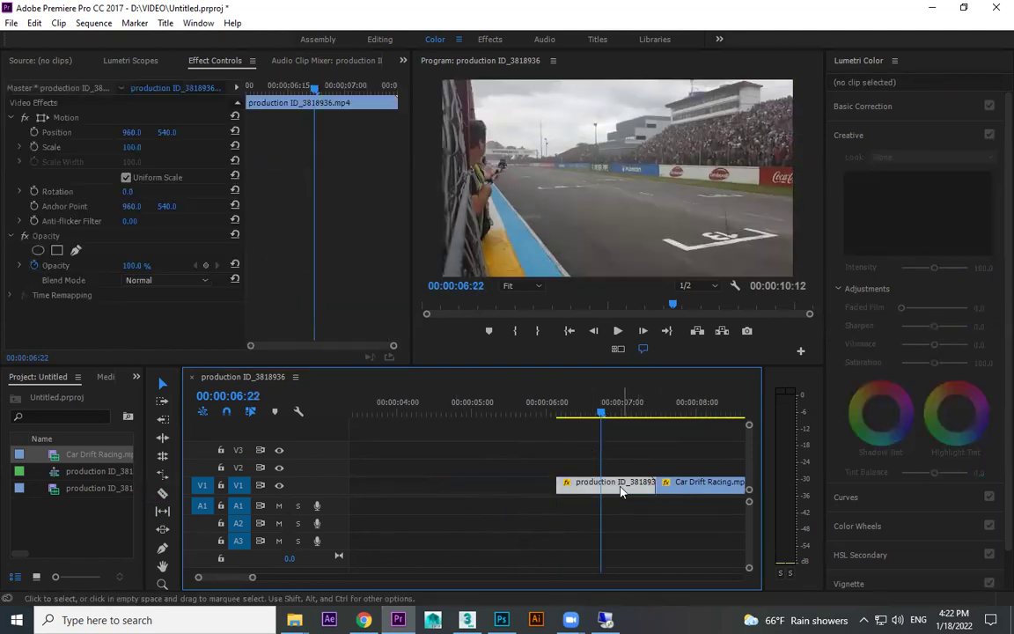
- Slip the trimmed production clip's source footage with the Slip tool, keeping its position on V1, and deselect it
{"action": "left_click", "coordinate": [163, 520]}
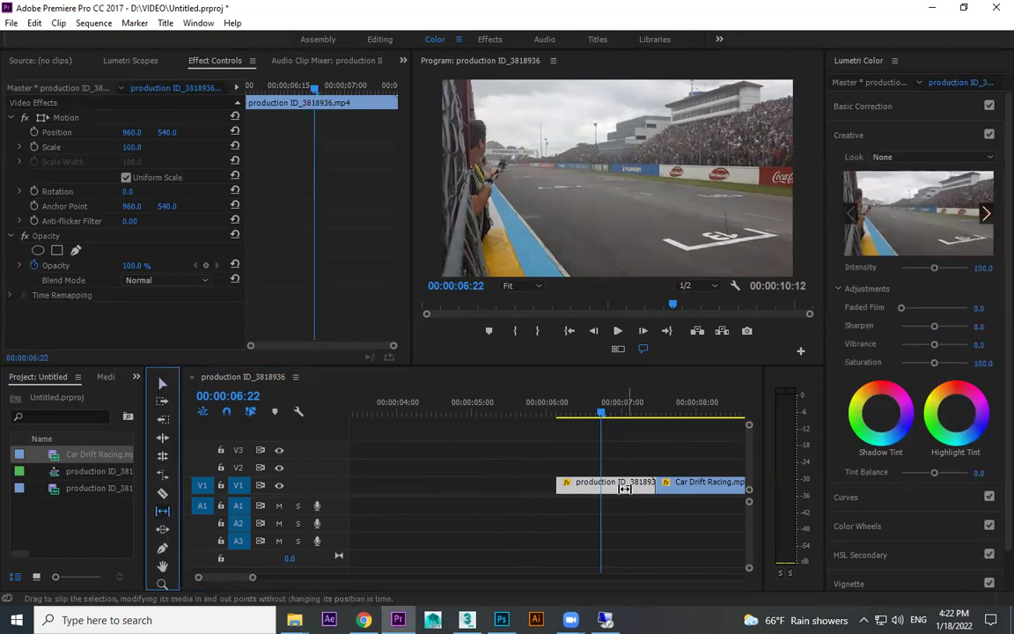
{"action": "left_click_drag", "start_coordinate": [584, 483], "coordinate": [616, 481]}
{"action": "key", "text": "minus"}
{"action": "left_click", "coordinate": [617, 451]}
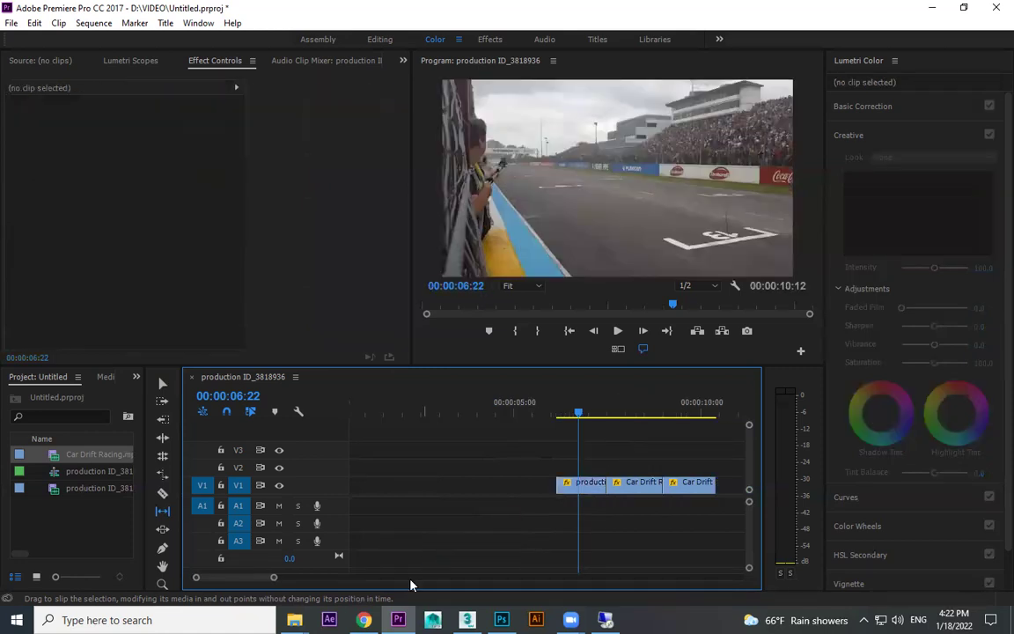
- Switch to File Explorer and preview several videos from the Downloads folder, including Pexels Videos 1110140.mp4 and production ID_4984820.mp4
{"action": "left_click", "coordinate": [294, 620]}
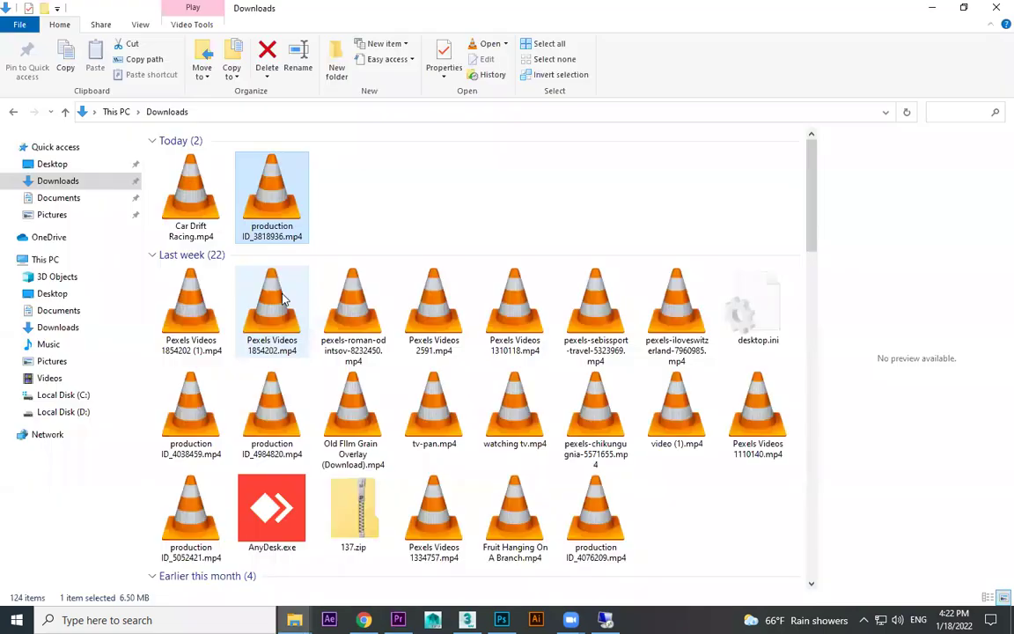
{"action": "double_click", "coordinate": [324, 293]}
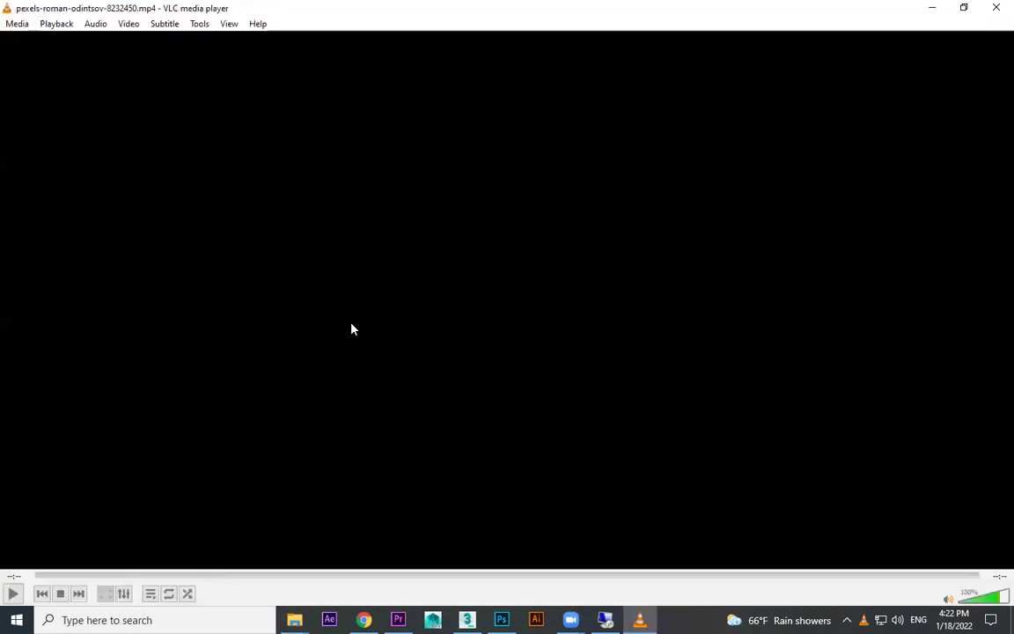
{"action": "left_click", "coordinate": [994, 9]}
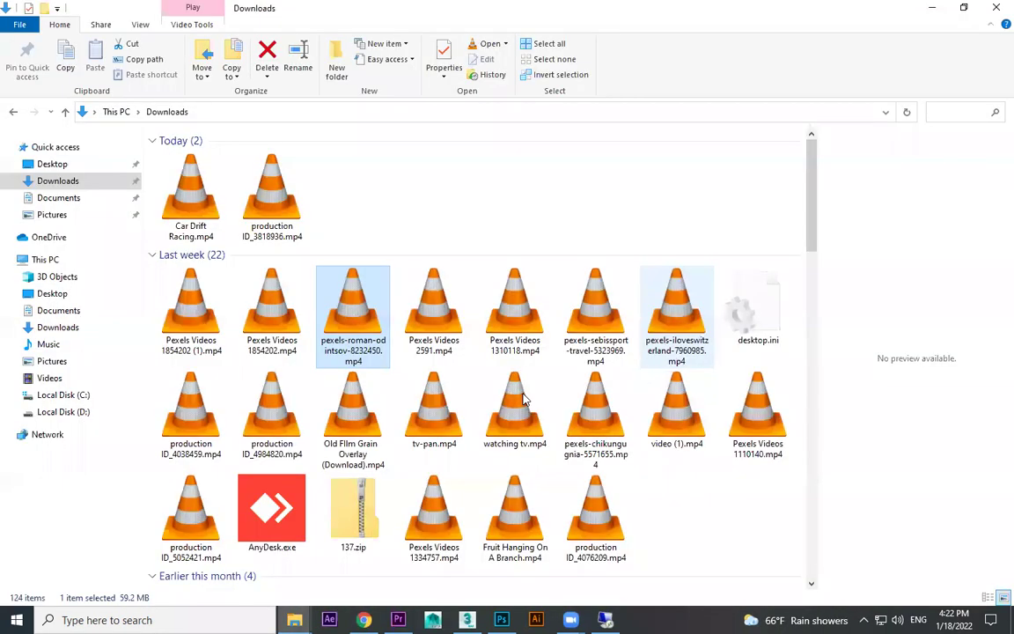
{"action": "scroll", "coordinate": [444, 227], "scroll_direction": "up", "scroll_amount": 3}
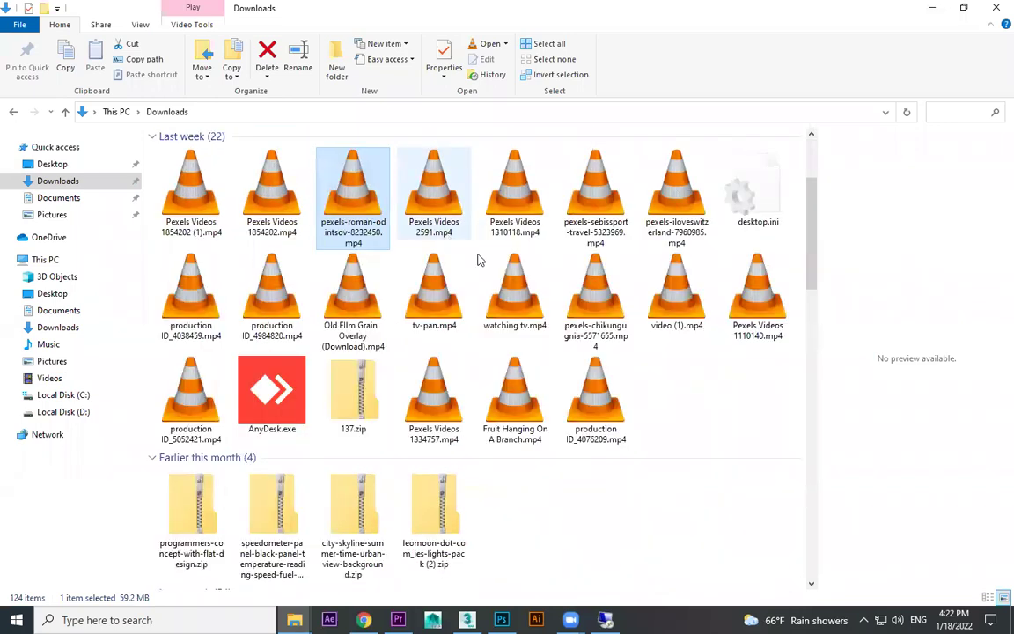
{"action": "double_click", "coordinate": [675, 297]}
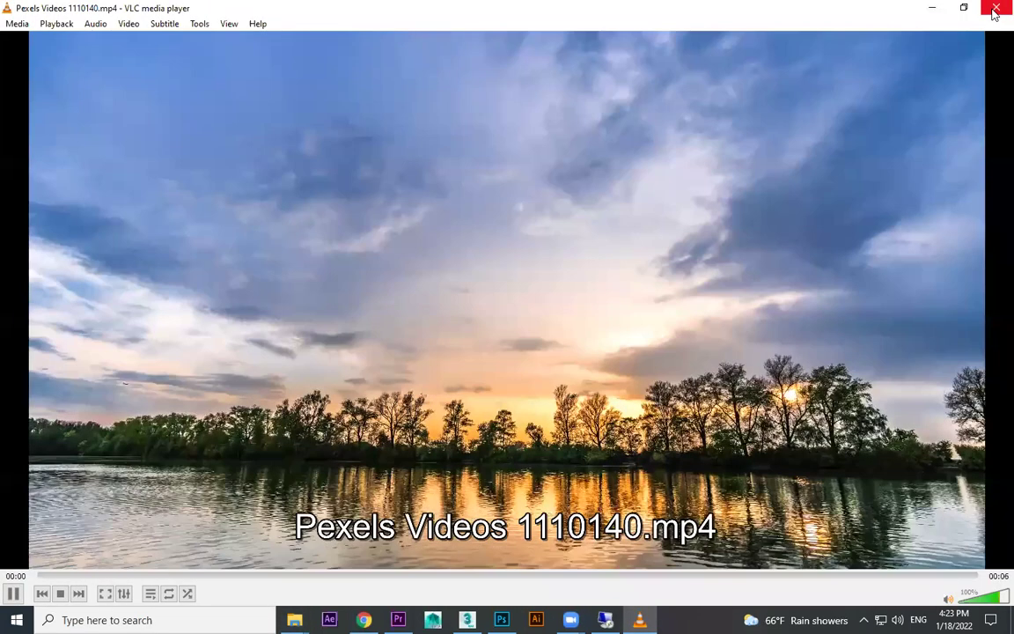
{"action": "left_click", "coordinate": [996, 8]}
{"action": "double_click", "coordinate": [434, 290]}
{"action": "left_click", "coordinate": [996, 7]}
{"action": "double_click", "coordinate": [255, 280]}
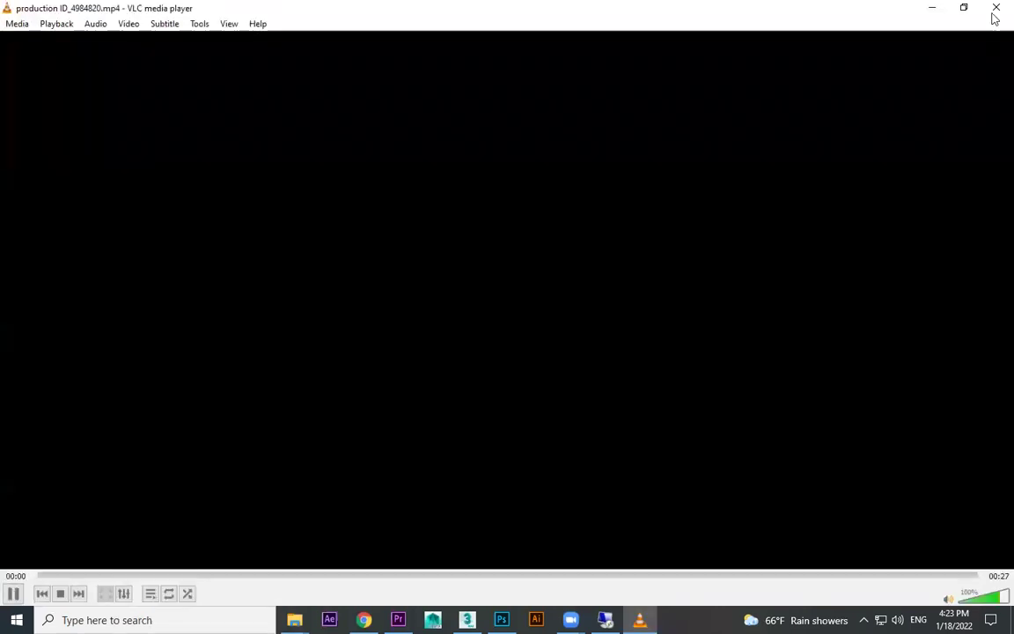
{"action": "left_click", "coordinate": [995, 8]}
- Preview production ID_4038459.mp4, skipping towards its end, and tv-pan.mp4 from the Downloads folder
{"action": "left_click", "coordinate": [182, 275]}
{"action": "key", "text": "Return"}
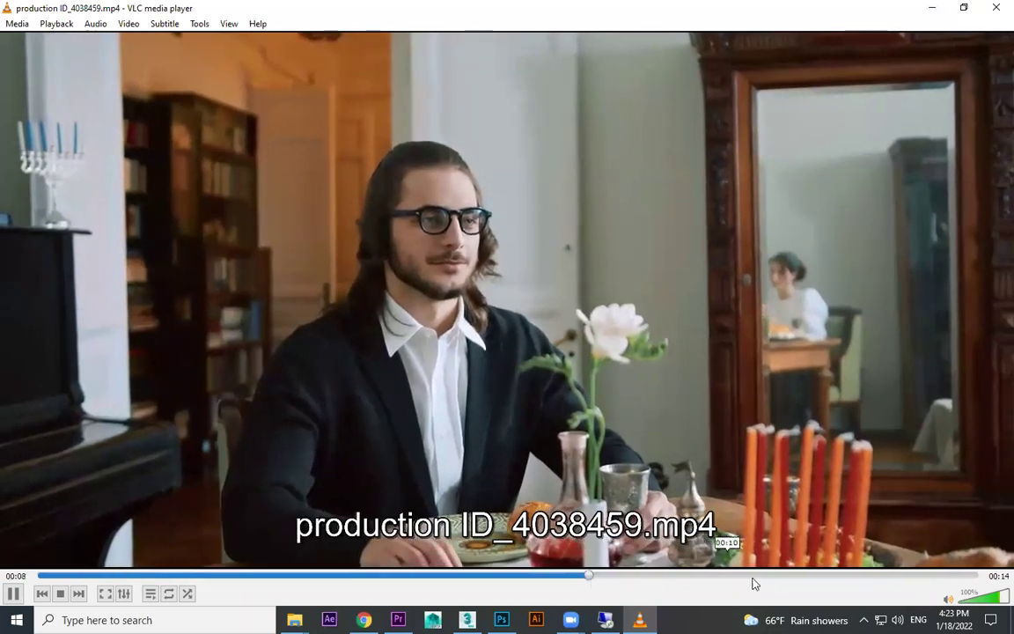
{"action": "left_click", "coordinate": [833, 576]}
{"action": "key", "text": "ctrl+q"}
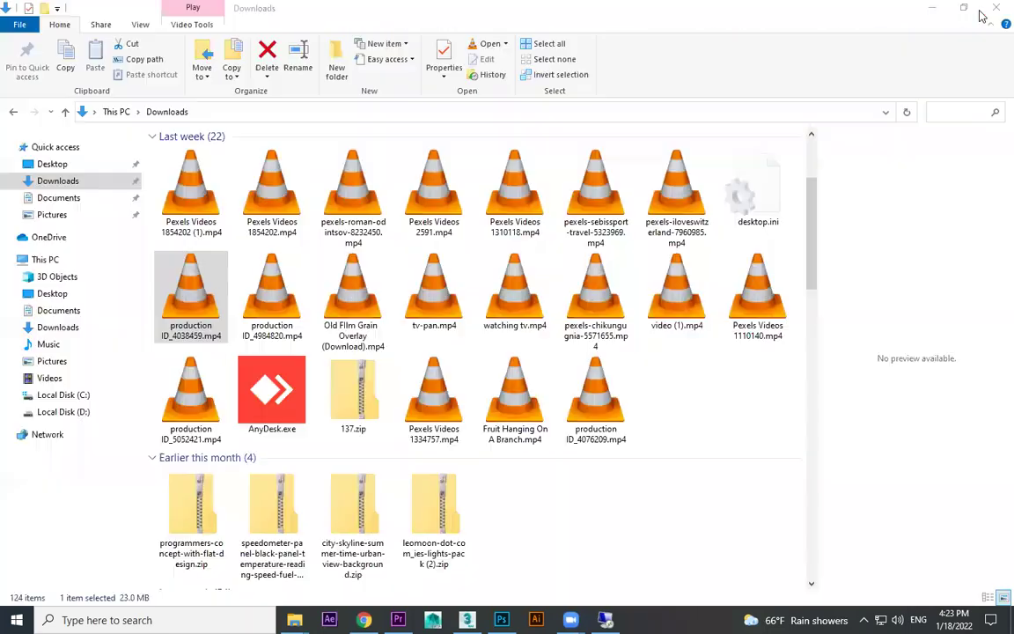
{"action": "left_click", "coordinate": [431, 299]}
{"action": "double_click", "coordinate": [432, 297]}
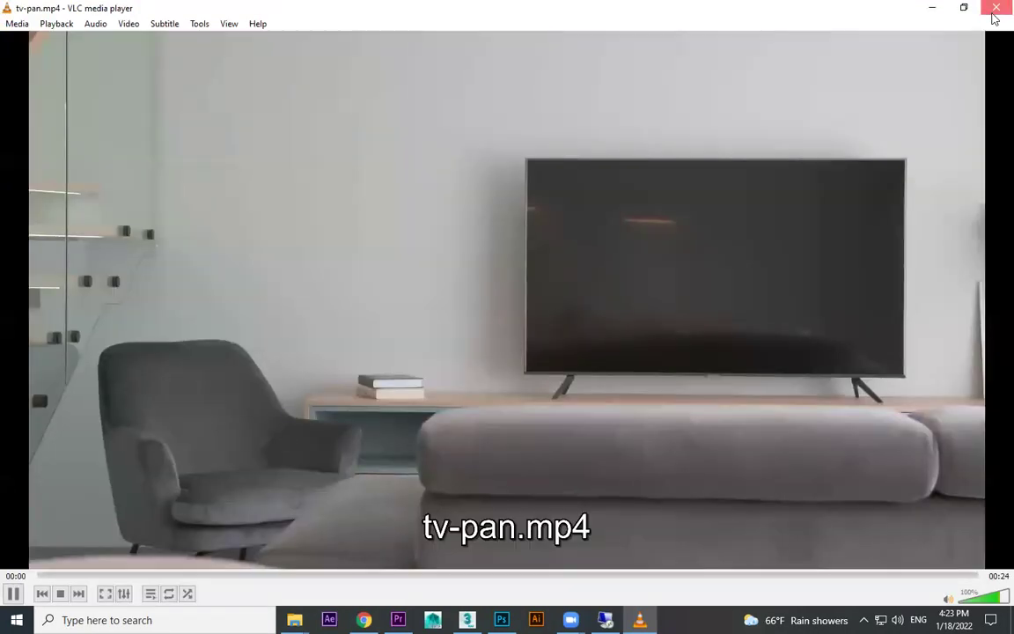
{"action": "left_click", "coordinate": [992, 14]}
- Preview production ID_5052421.mp4, skipping through to its end, and return to Premiere Pro
{"action": "double_click", "coordinate": [192, 413]}
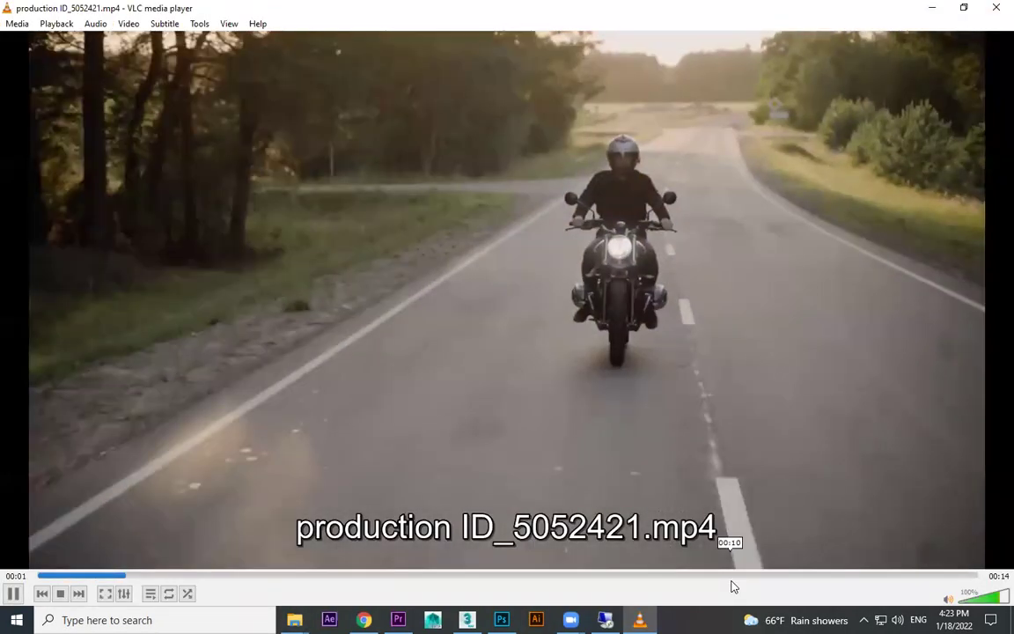
{"action": "left_click", "coordinate": [739, 577]}
{"action": "left_click", "coordinate": [839, 578]}
{"action": "left_click", "coordinate": [899, 576]}
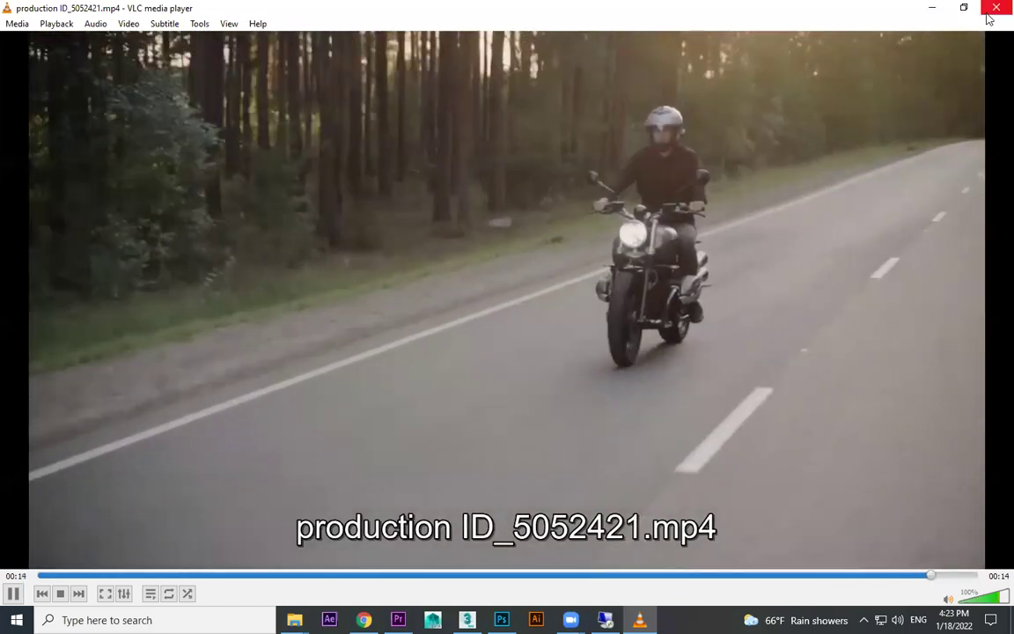
{"action": "left_click", "coordinate": [989, 13]}
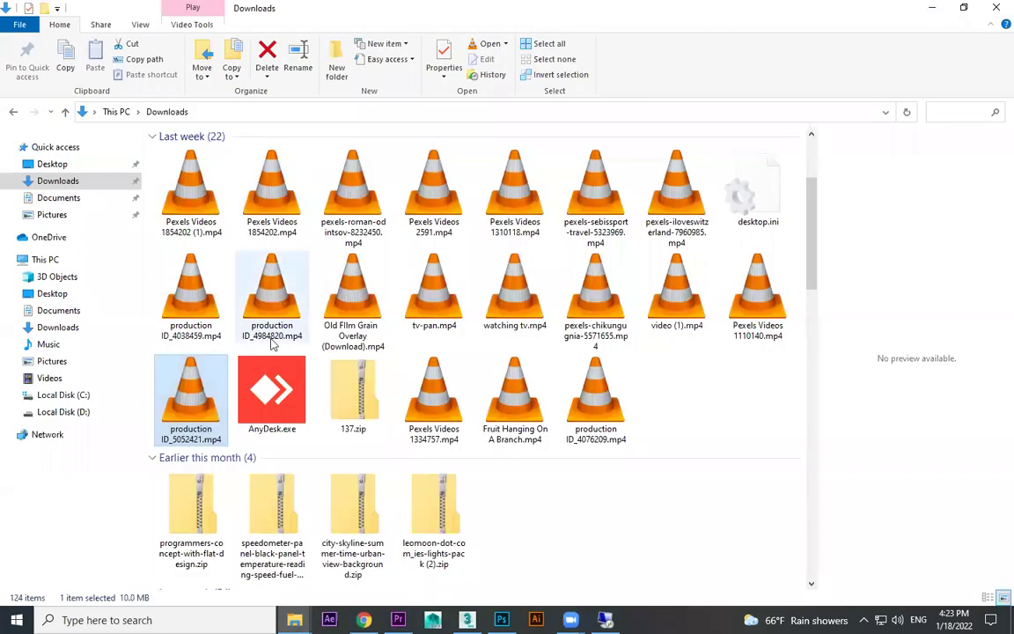
{"action": "left_click", "coordinate": [931, 8]}
- Select the production clip again and slip its footage slightly with the Slip tool
{"action": "left_click", "coordinate": [578, 492]}
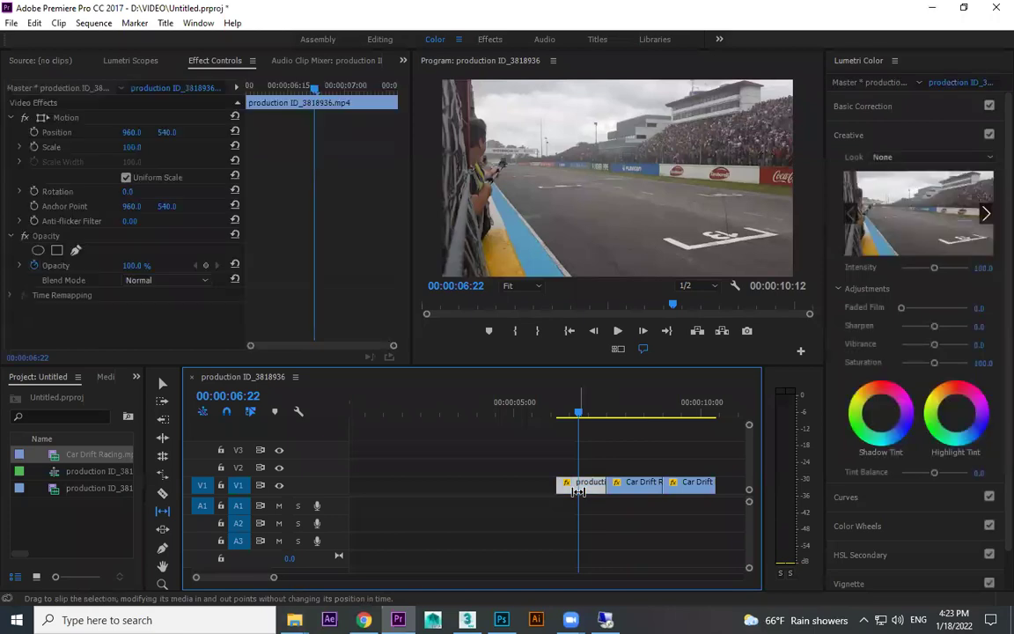
{"action": "key", "text": "equal"}
{"action": "key", "text": "equal"}
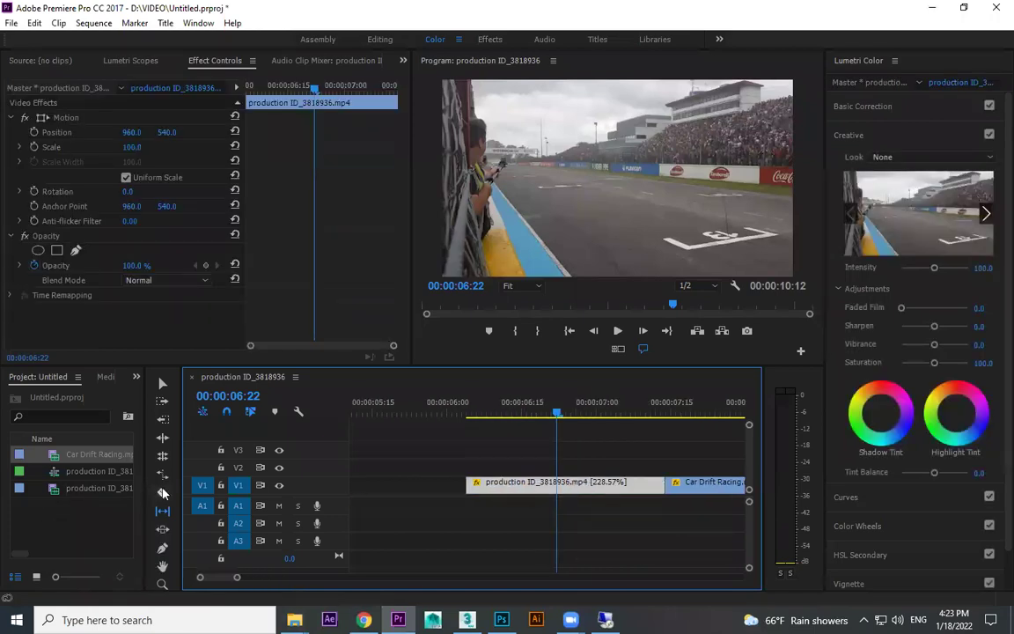
{"action": "left_click", "coordinate": [163, 512]}
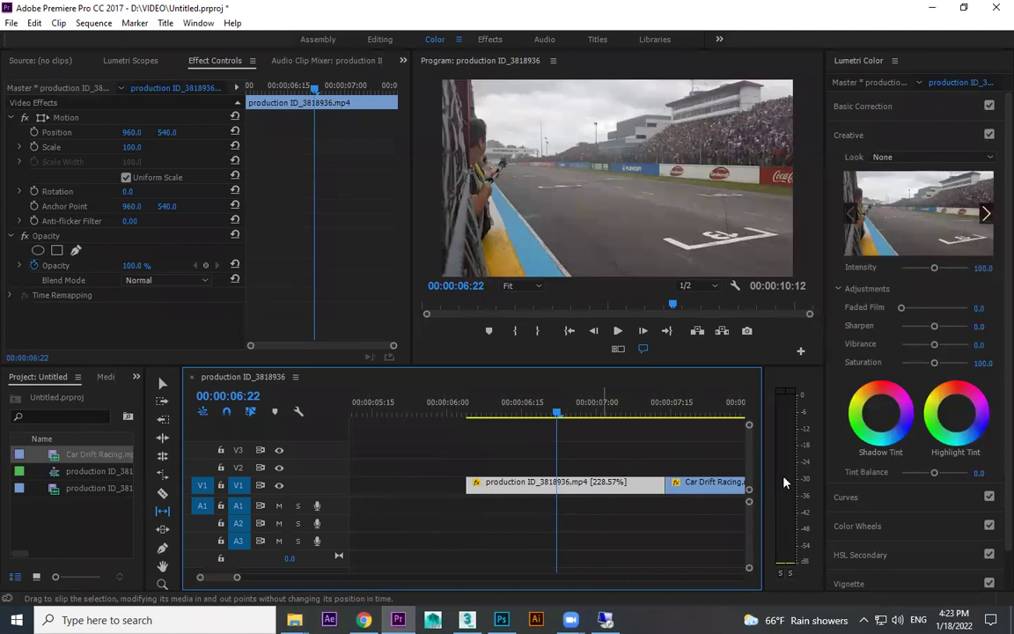
{"action": "mouse_move", "coordinate": [580, 484]}
{"action": "left_mouse_down"}
{"action": "mouse_move", "coordinate": [539, 482]}
{"action": "mouse_move", "coordinate": [634, 482]}
{"action": "mouse_move", "coordinate": [566, 482]}
{"action": "left_mouse_up"}
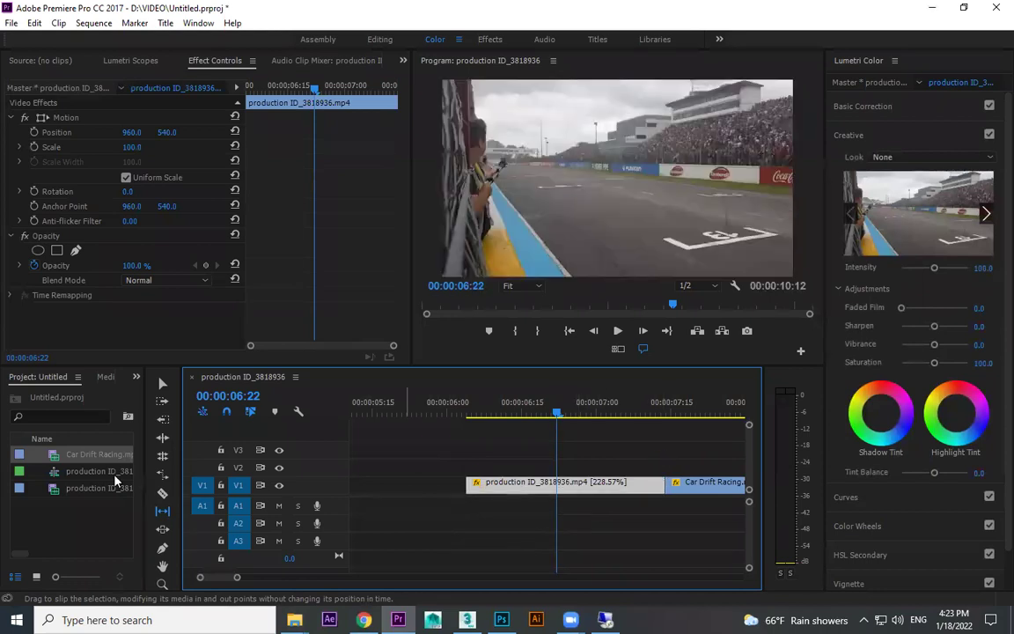
- Slide the production clip earlier with the Slide tool so it starts at about 00:00:04:25, against the extended Car Drift Racing clip
{"action": "left_click", "coordinate": [166, 531]}
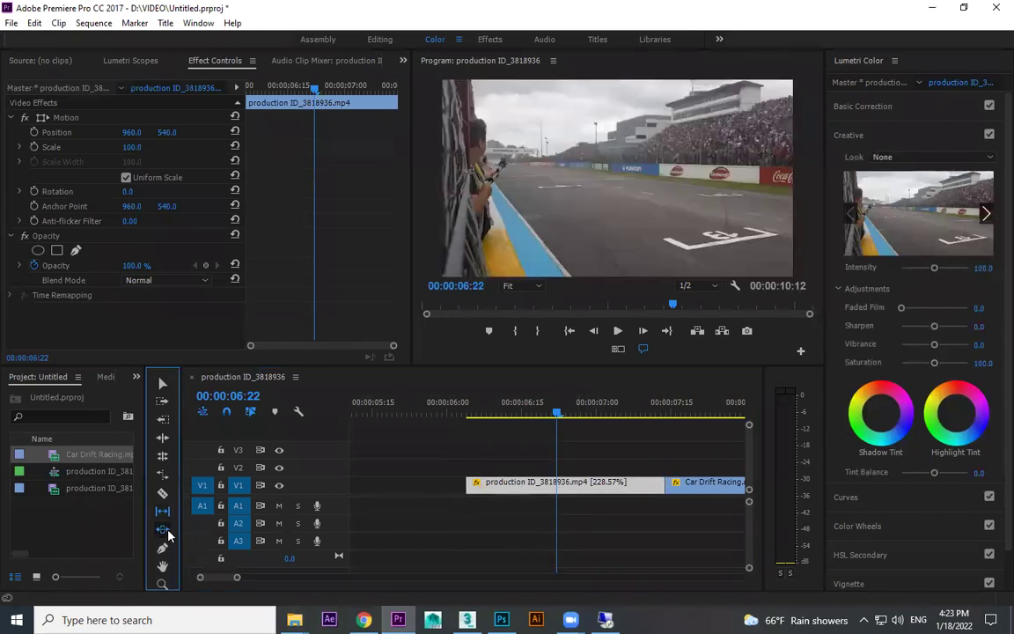
{"action": "left_click", "coordinate": [661, 483]}
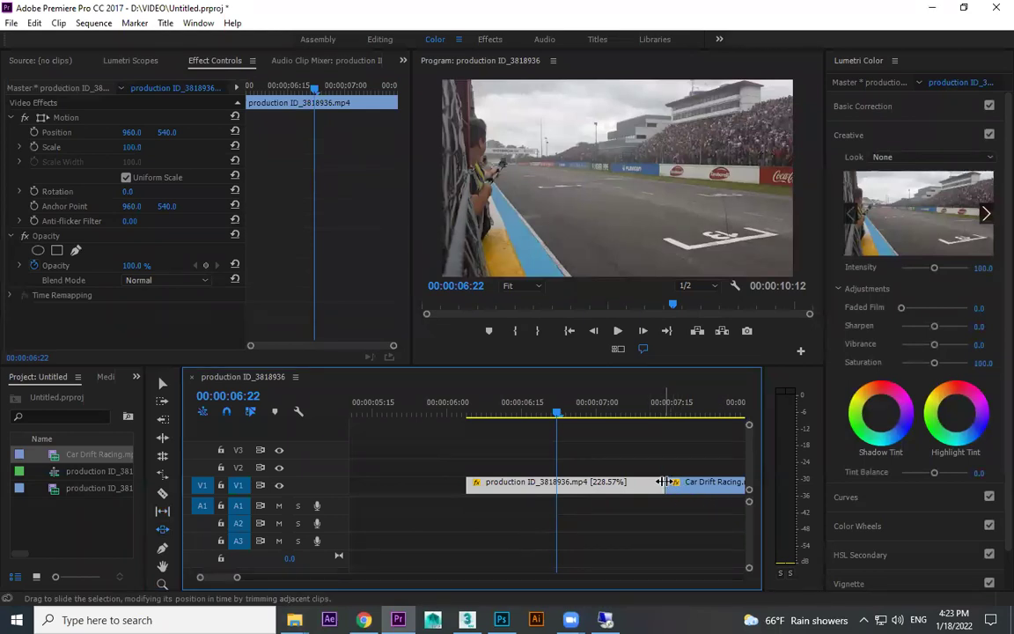
{"action": "key", "text": "minus"}
{"action": "left_click_drag", "start_coordinate": [609, 484], "coordinate": [506, 490]}
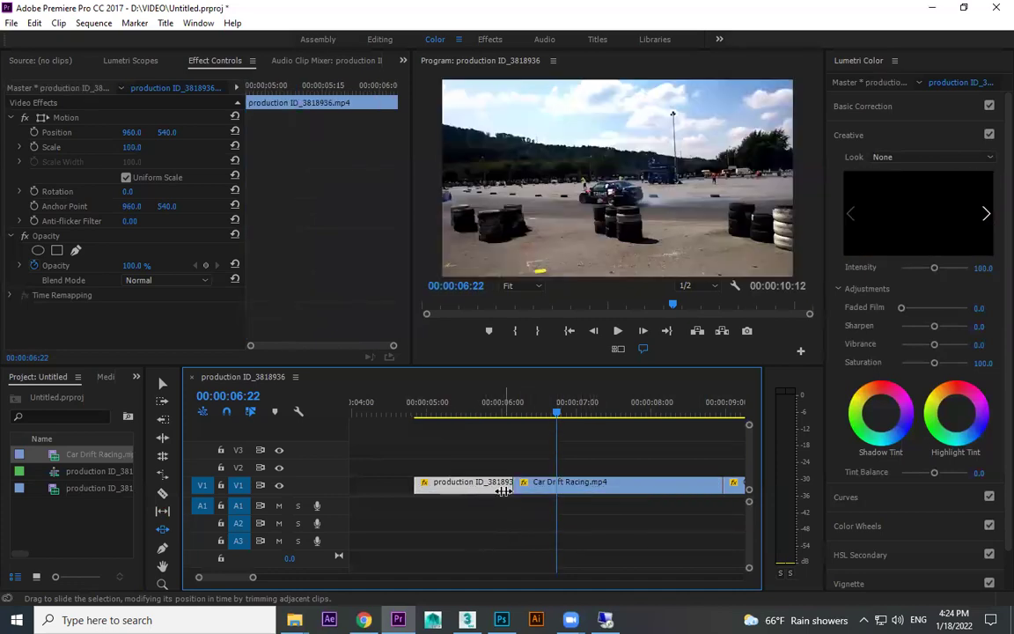
- Slide the two clips so the first Car Drift Racing clip starts at 00:00:06:13, and open that clip in the Source Monitor
{"action": "left_click", "coordinate": [555, 489]}
{"action": "left_click_drag", "start_coordinate": [546, 486], "coordinate": [576, 489]}
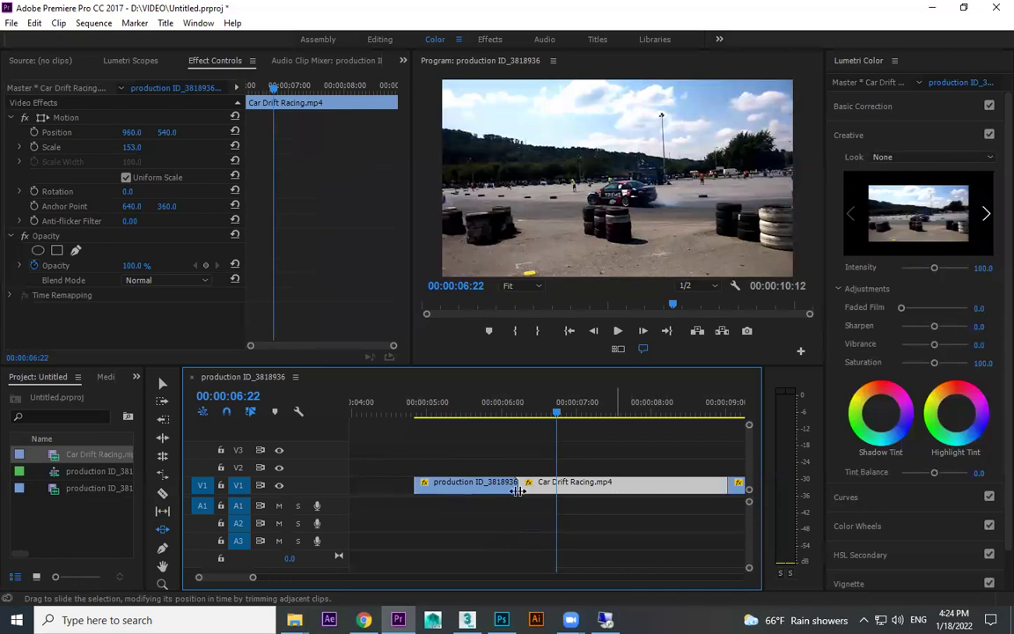
{"action": "left_click_drag", "start_coordinate": [497, 483], "coordinate": [582, 487]}
{"action": "left_click_drag", "start_coordinate": [684, 488], "coordinate": [518, 490]}
{"action": "double_click", "coordinate": [563, 484]}
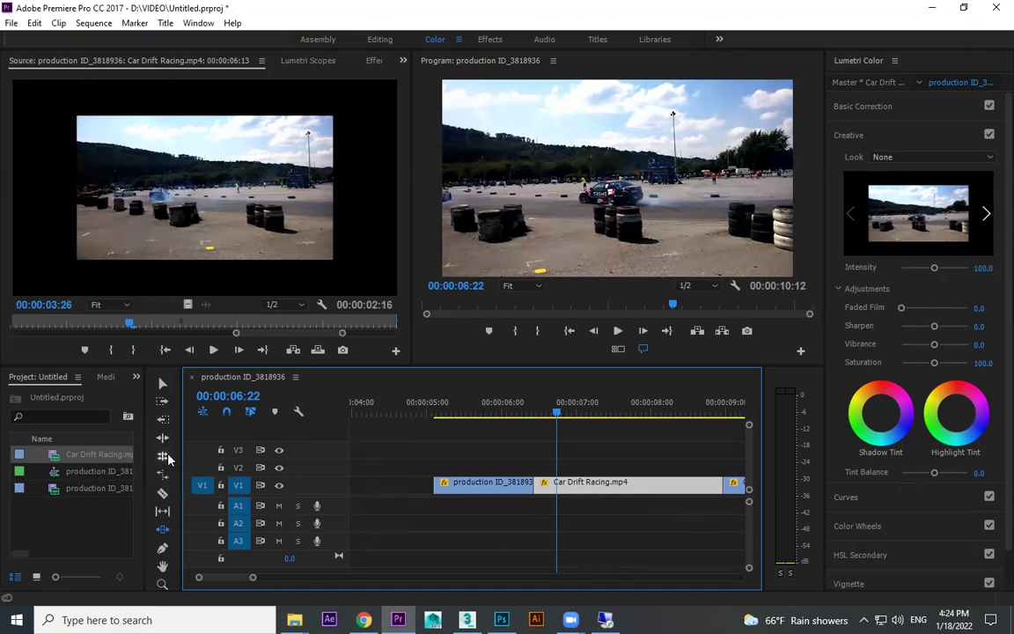
- Ripple-trim the start and end of the first Car Drift Racing clip, shortening it to 00:00:01:20
{"action": "left_click", "coordinate": [167, 531]}
{"action": "left_click", "coordinate": [164, 438]}
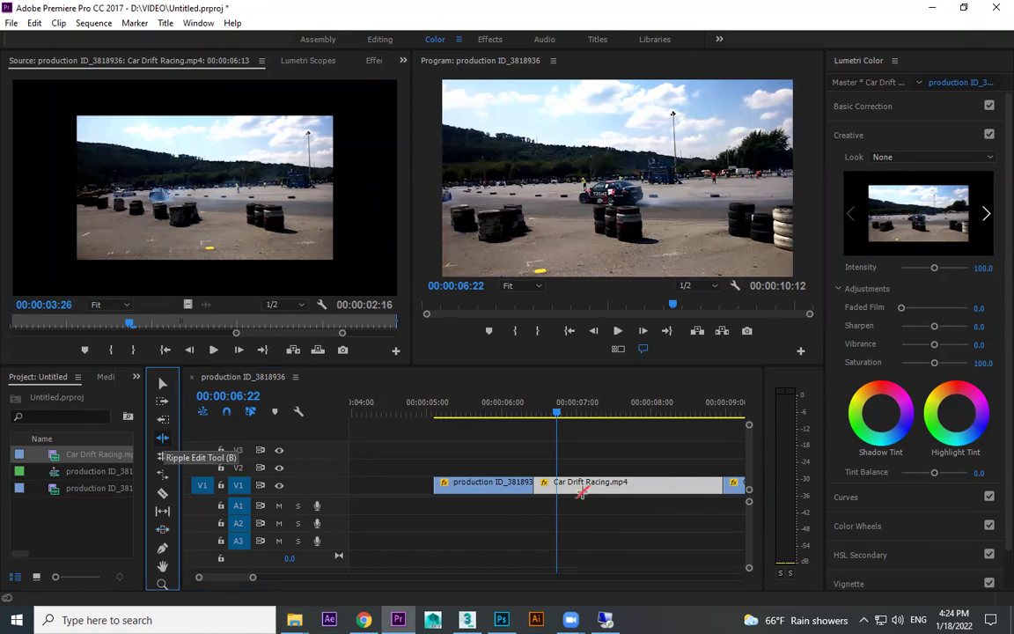
{"action": "left_click_drag", "start_coordinate": [536, 483], "coordinate": [576, 484]}
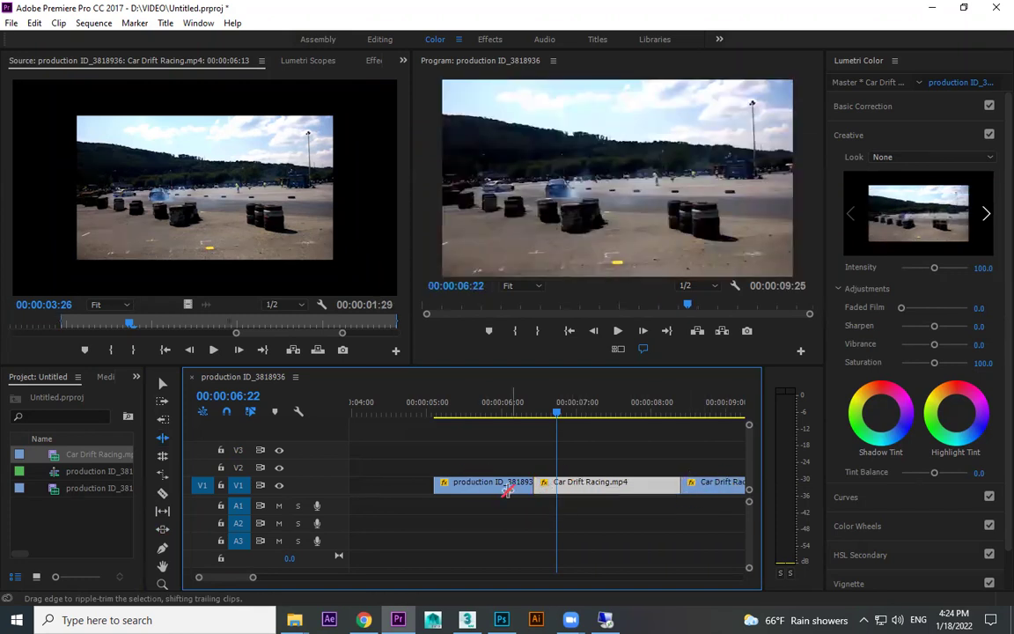
{"action": "left_click_drag", "start_coordinate": [680, 483], "coordinate": [658, 484]}
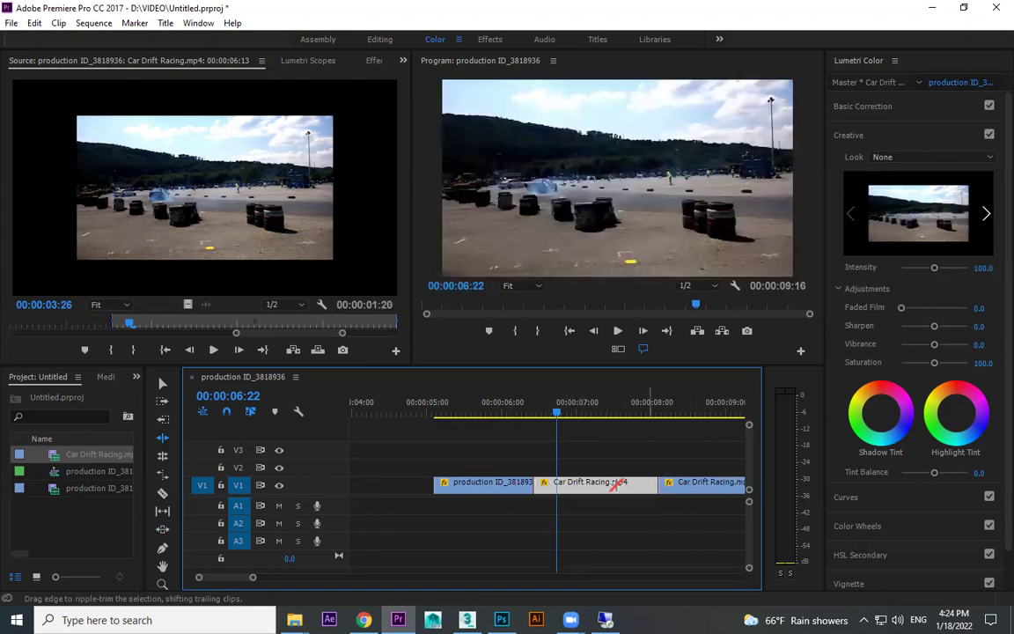
- Roll the cut between the production clip and the first Car Drift Racing clip to 00:00:06:15, and undo a further roll
{"action": "left_click", "coordinate": [162, 455]}
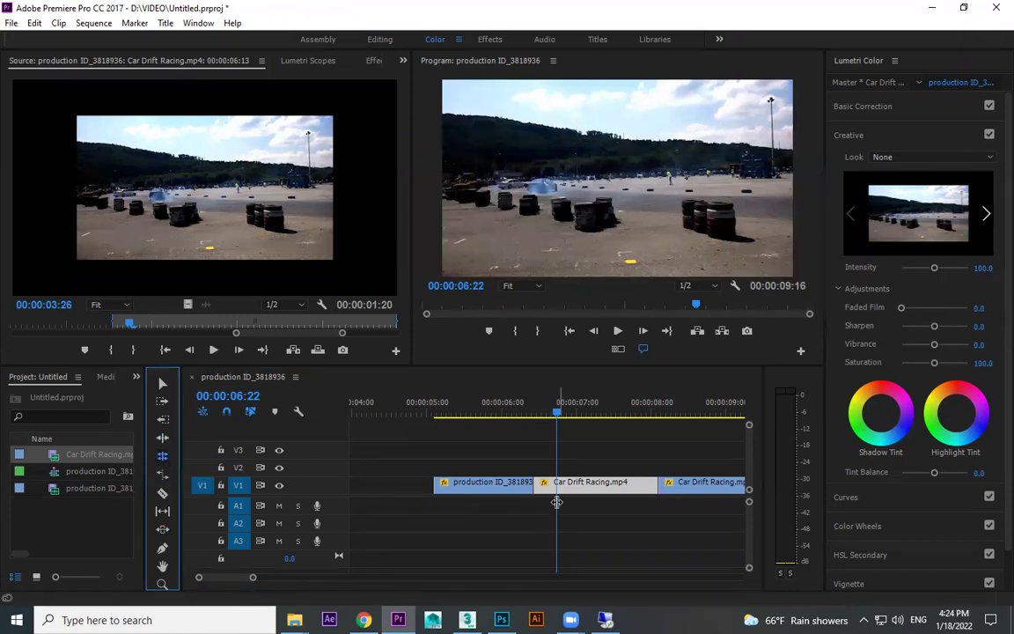
{"action": "mouse_move", "coordinate": [535, 483]}
{"action": "left_mouse_down"}
{"action": "mouse_move", "coordinate": [569, 486]}
{"action": "mouse_move", "coordinate": [498, 487]}
{"action": "mouse_move", "coordinate": [543, 486]}
{"action": "left_mouse_up"}
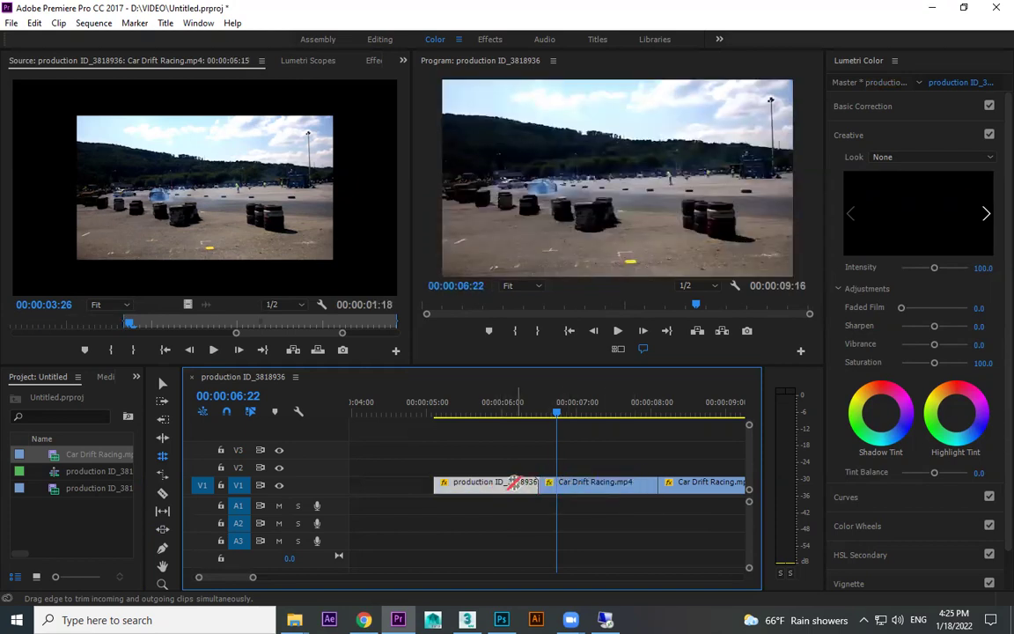
{"action": "left_click_drag", "start_coordinate": [532, 486], "coordinate": [495, 489]}
{"action": "key", "text": "ctrl+z"}
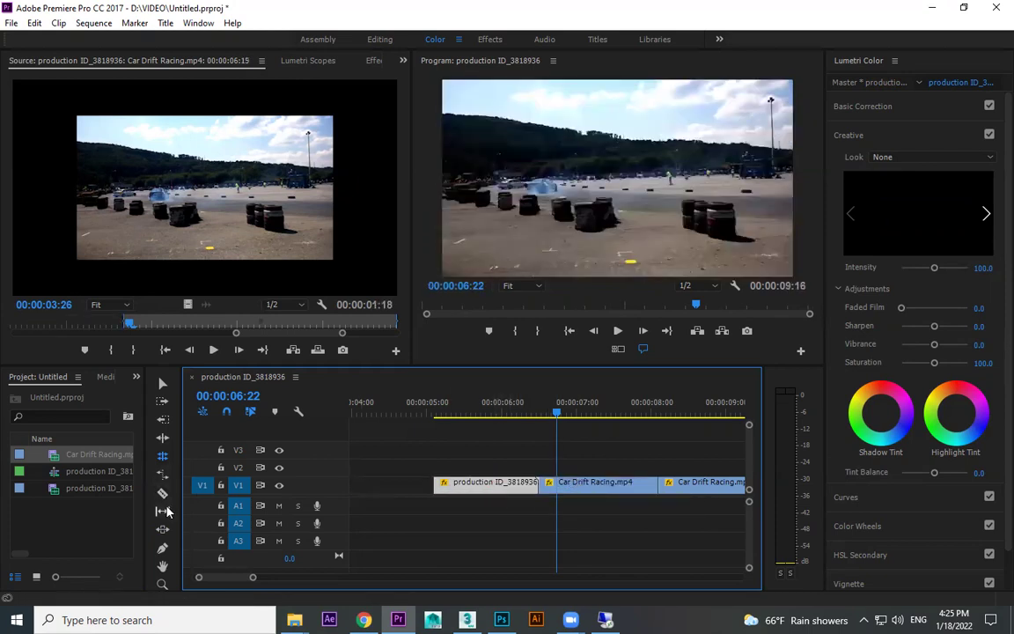
- Move the production clip slightly earlier to leave a gap, and slip the footage of the first Car Drift Racing clip
{"action": "left_click", "coordinate": [162, 511]}
{"action": "left_click", "coordinate": [605, 491]}
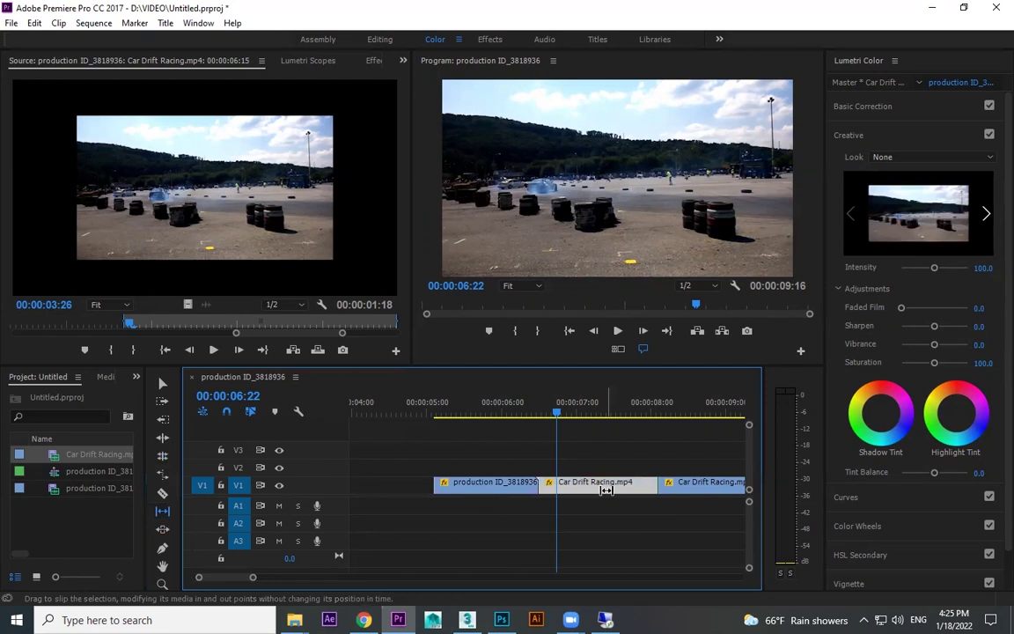
{"action": "key", "text": "v"}
{"action": "left_click_drag", "start_coordinate": [497, 486], "coordinate": [470, 487]}
{"action": "left_click", "coordinate": [163, 512]}
{"action": "left_click_drag", "start_coordinate": [604, 483], "coordinate": [583, 486]}
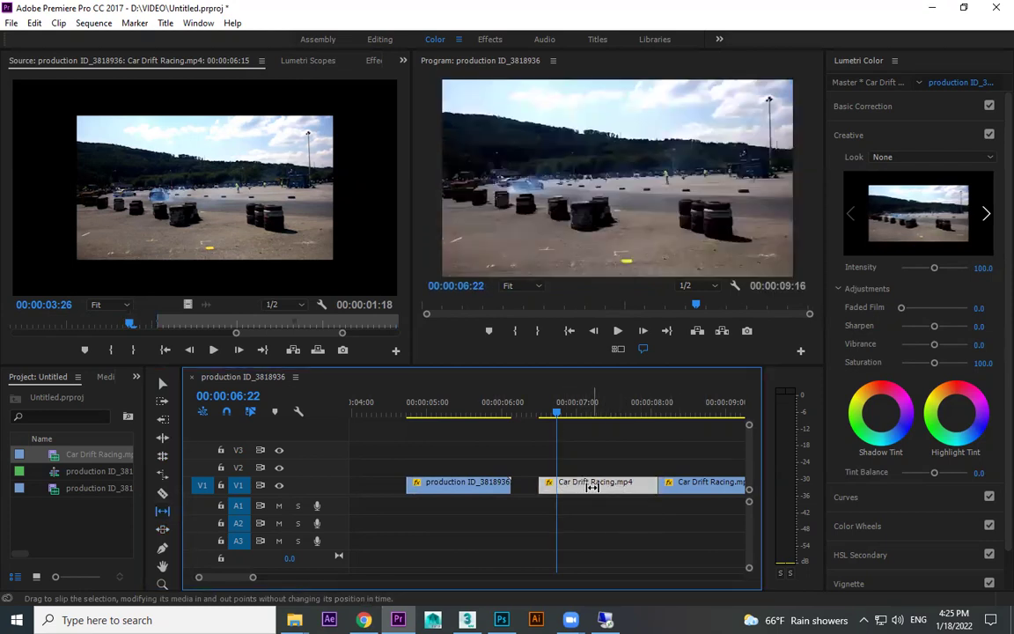
- Slide the first Car Drift Racing clip earlier against the production clip so it starts at 00:00:05:20
{"action": "left_click", "coordinate": [164, 533]}
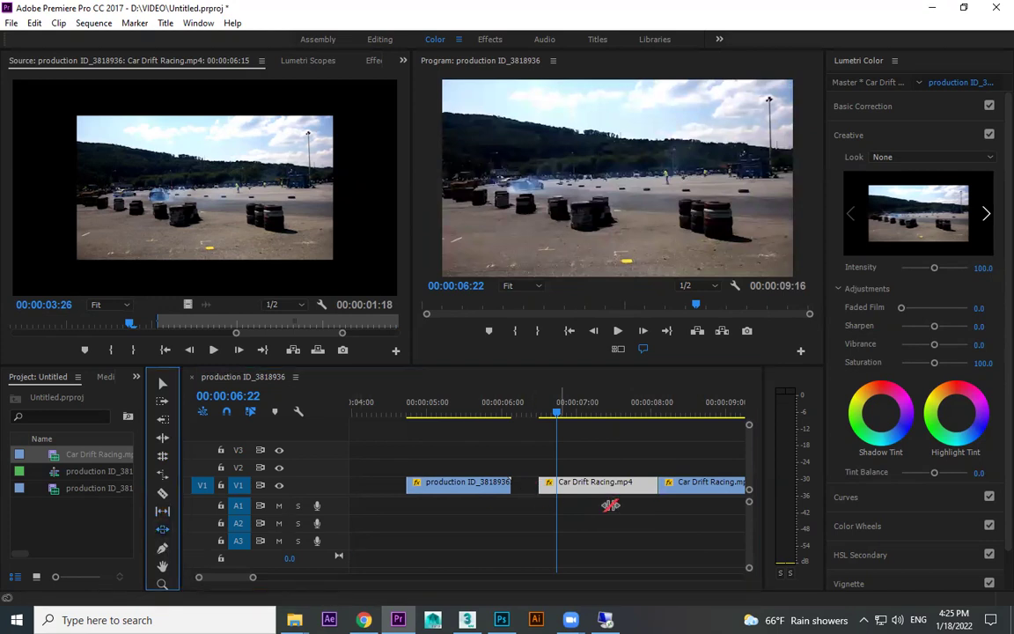
{"action": "left_click", "coordinate": [660, 486]}
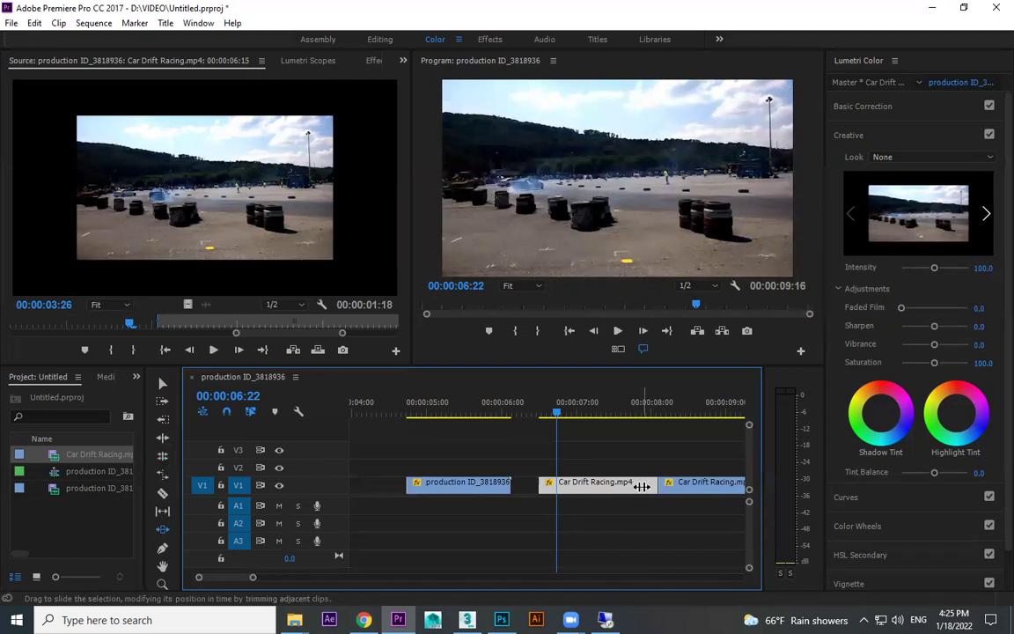
{"action": "key", "text": "minus"}
{"action": "left_click_drag", "start_coordinate": [620, 483], "coordinate": [572, 484]}
- Slide the last clip later so the first Car Drift Racing clip lasts 00:00:02:05, and slide that first clip to start at 00:00:05:14
{"action": "left_click", "coordinate": [605, 487]}
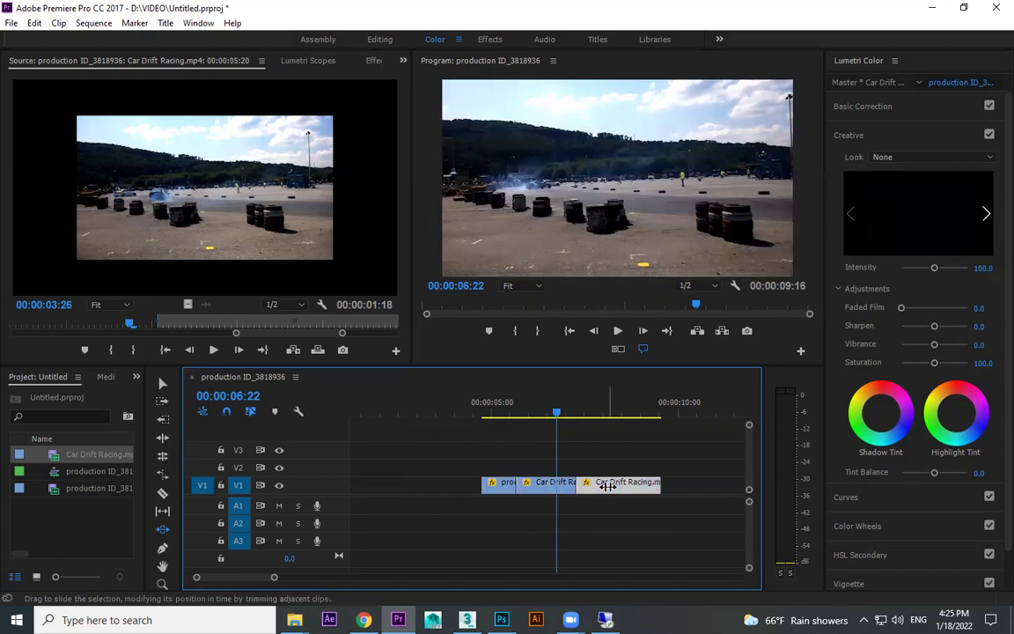
{"action": "key", "text": "="}
{"action": "left_click_drag", "start_coordinate": [598, 488], "coordinate": [662, 487]}
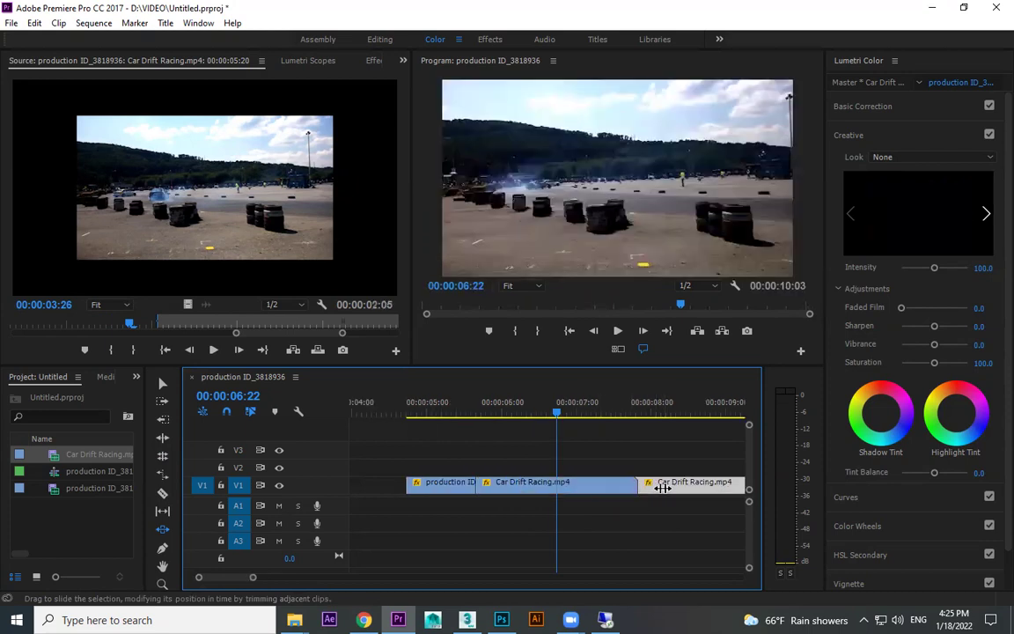
{"action": "key", "text": "minus"}
{"action": "left_click_drag", "start_coordinate": [584, 486], "coordinate": [560, 485]}
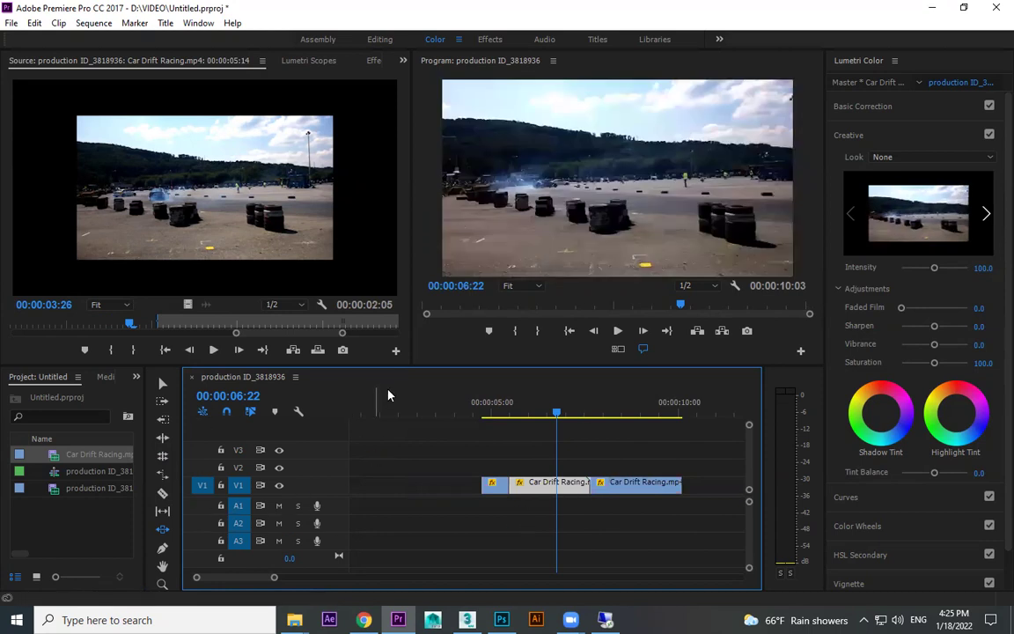
- Enlarge the timeline area, pan the sequence slightly with the Hand tool, and zoom in and out on the clips
{"action": "left_click_drag", "start_coordinate": [424, 366], "coordinate": [424, 308]}
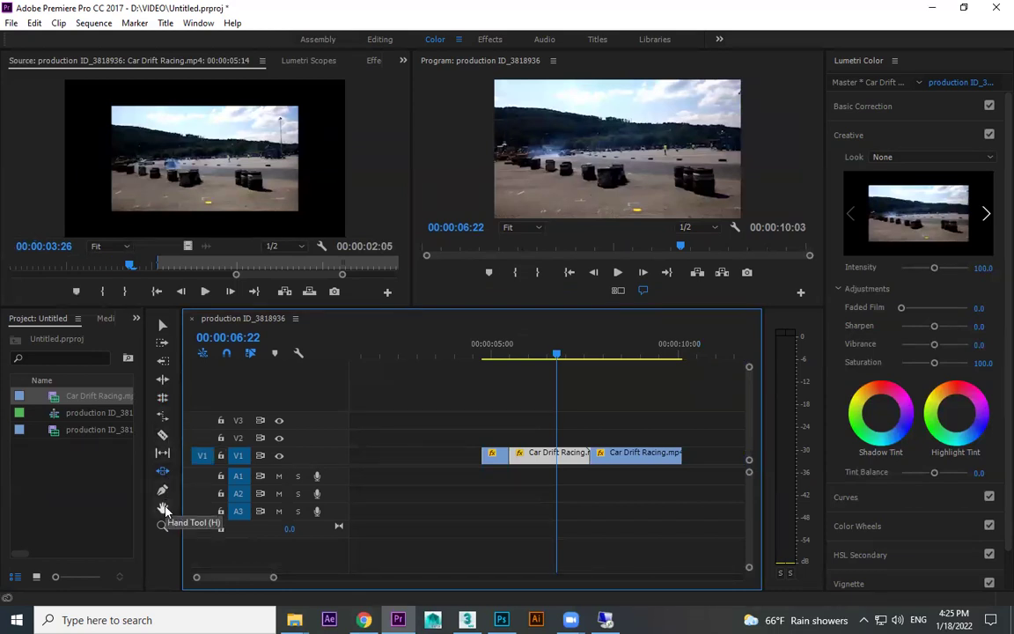
{"action": "left_click", "coordinate": [163, 509]}
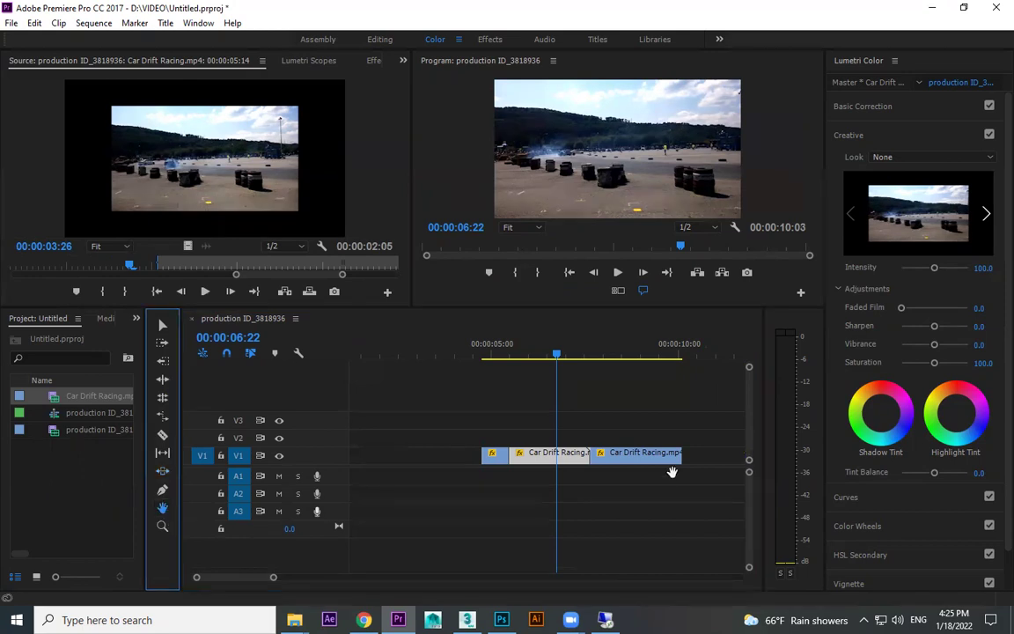
{"action": "mouse_move", "coordinate": [572, 440]}
{"action": "left_mouse_down"}
{"action": "mouse_move", "coordinate": [600, 436]}
{"action": "mouse_move", "coordinate": [570, 437]}
{"action": "left_mouse_up"}
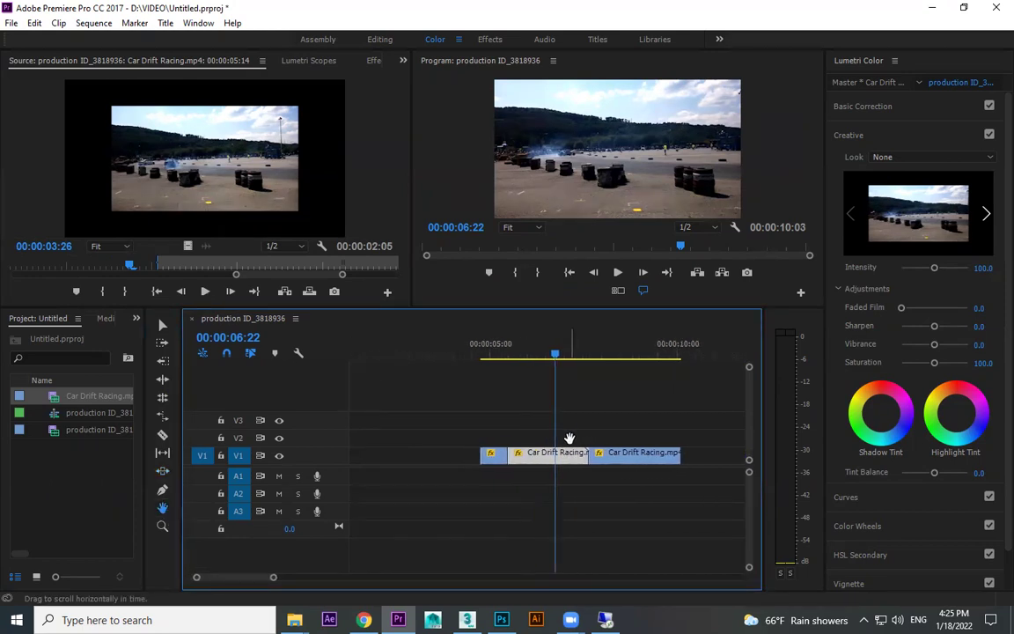
{"action": "key", "text": "="}
{"action": "key", "text": "="}
{"action": "key", "text": "="}
{"action": "key", "text": "minus"}
{"action": "key", "text": "minus"}
{"action": "key", "text": "minus"}
{"action": "key", "text": "minus"}
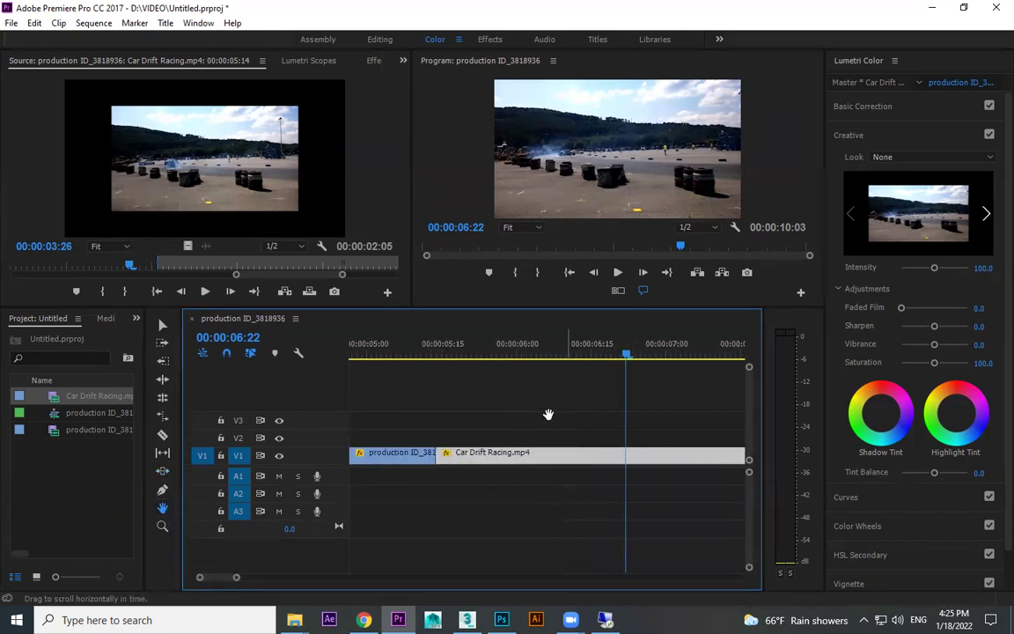
- Zoom in on the clips with the Zoom tool, and try collapsing and restoring the video track heights
{"action": "left_click", "coordinate": [162, 527]}
{"action": "left_click", "coordinate": [475, 453]}
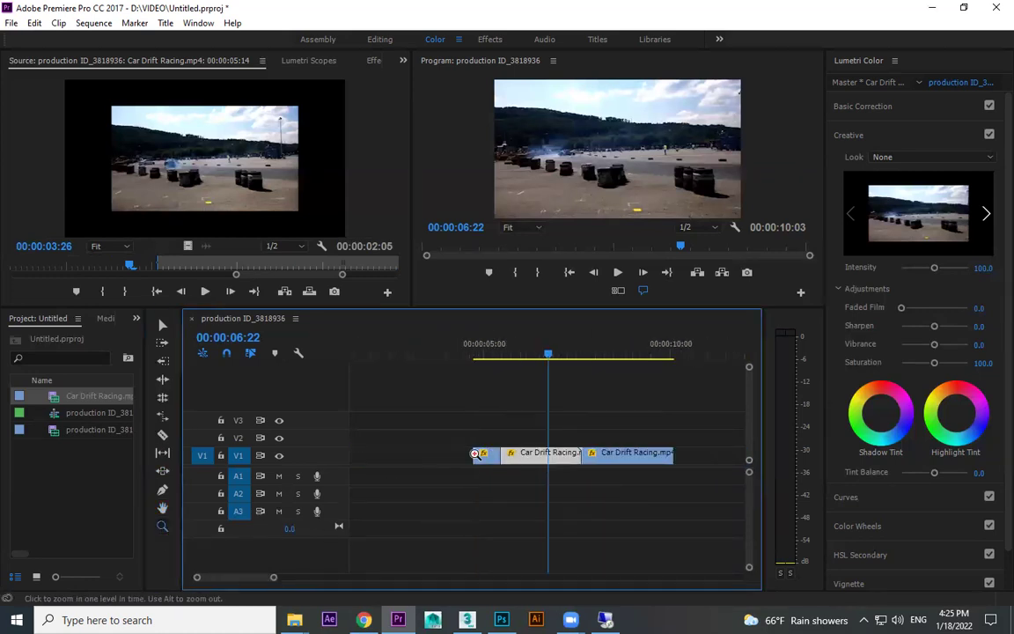
{"action": "left_click", "coordinate": [575, 455]}
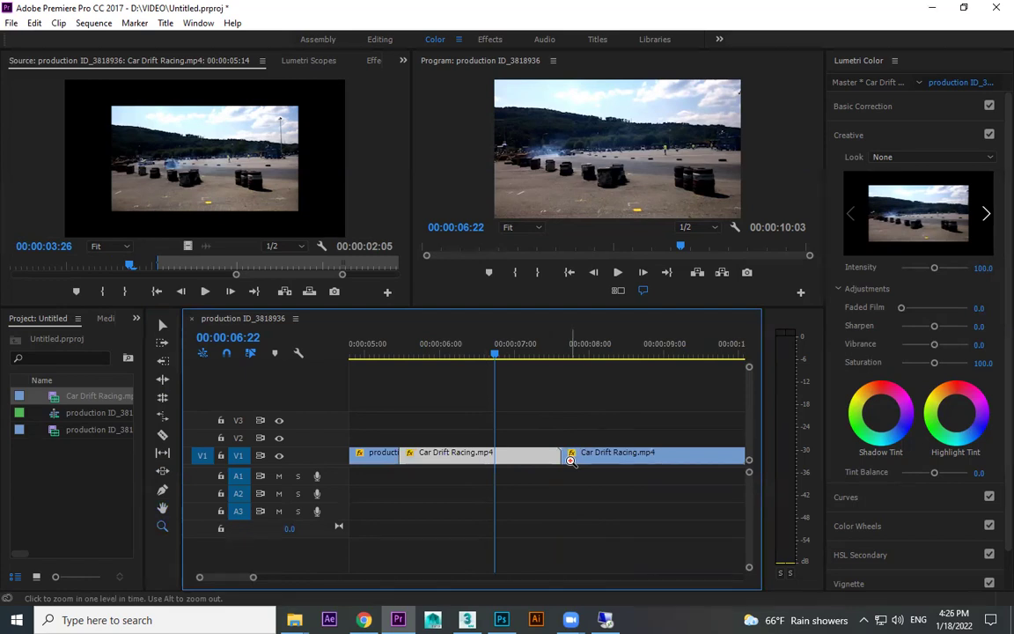
{"action": "key", "text": "ctrl+minus"}
{"action": "key", "text": "minus"}
{"action": "key", "text": "minus"}
{"action": "key", "text": "minus"}
{"action": "key", "text": "equal"}
{"action": "key", "text": "equal"}
{"action": "key", "text": "equal"}
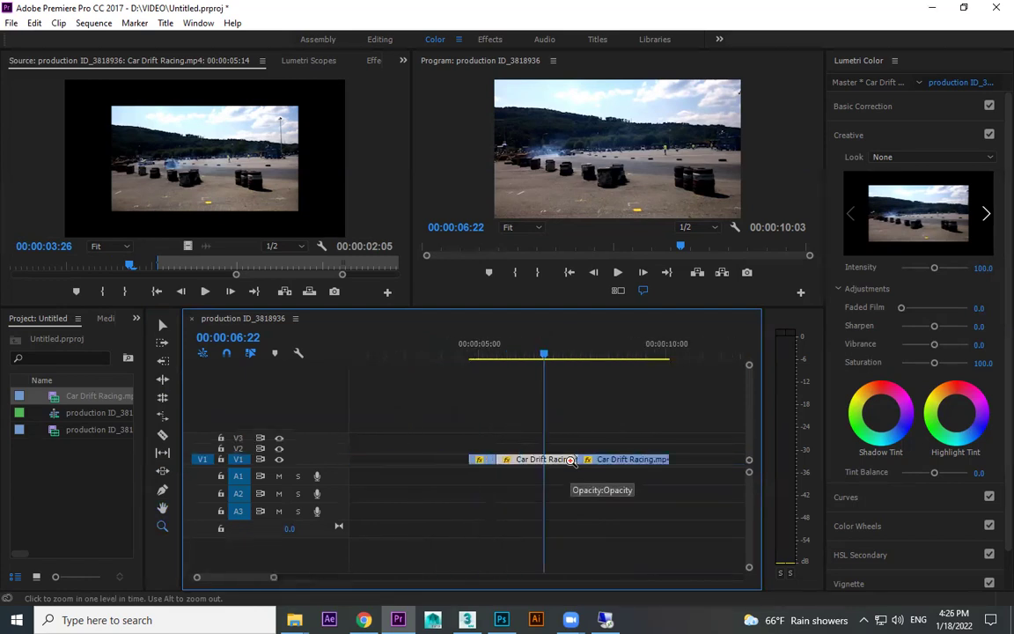
{"action": "key", "text": "ctrl+equal"}
{"action": "key", "text": "ctrl+equal"}
{"action": "key", "text": "ctrl+minus"}
{"action": "key", "text": "ctrl+minus"}
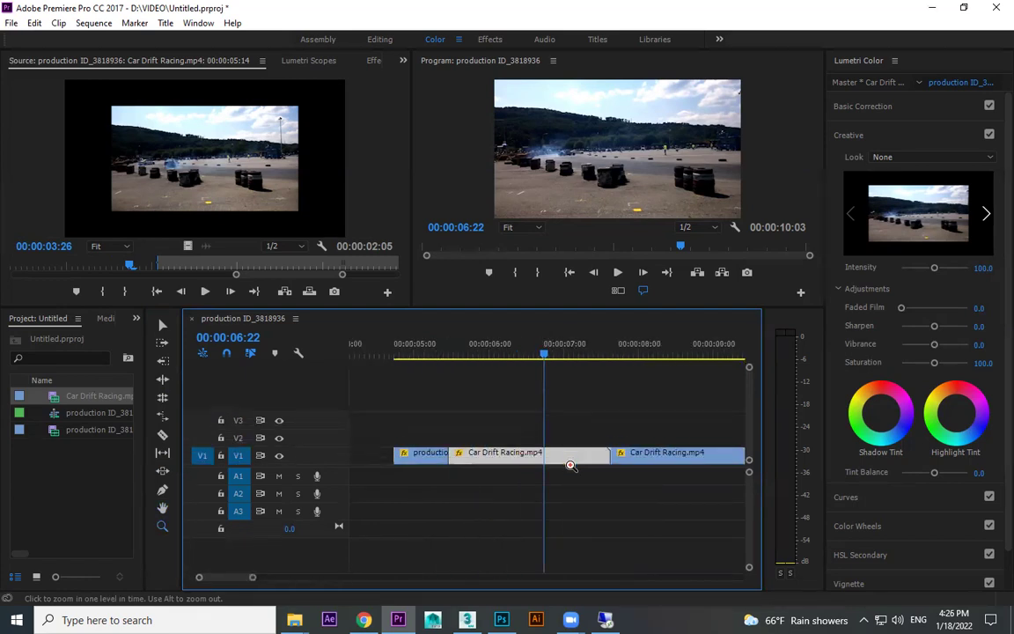
- Zoom the timeline in and out, ending on a view that spans roughly the first 20 seconds
{"action": "key", "text": "minus"}
{"action": "key", "text": "minus"}
{"action": "key", "text": "equal"}
{"action": "key", "text": "equal"}
{"action": "key", "text": "equal"}
{"action": "key", "text": "minus"}
{"action": "key", "text": "minus"}
{"action": "key", "text": "minus"}
{"action": "key", "text": "minus"}
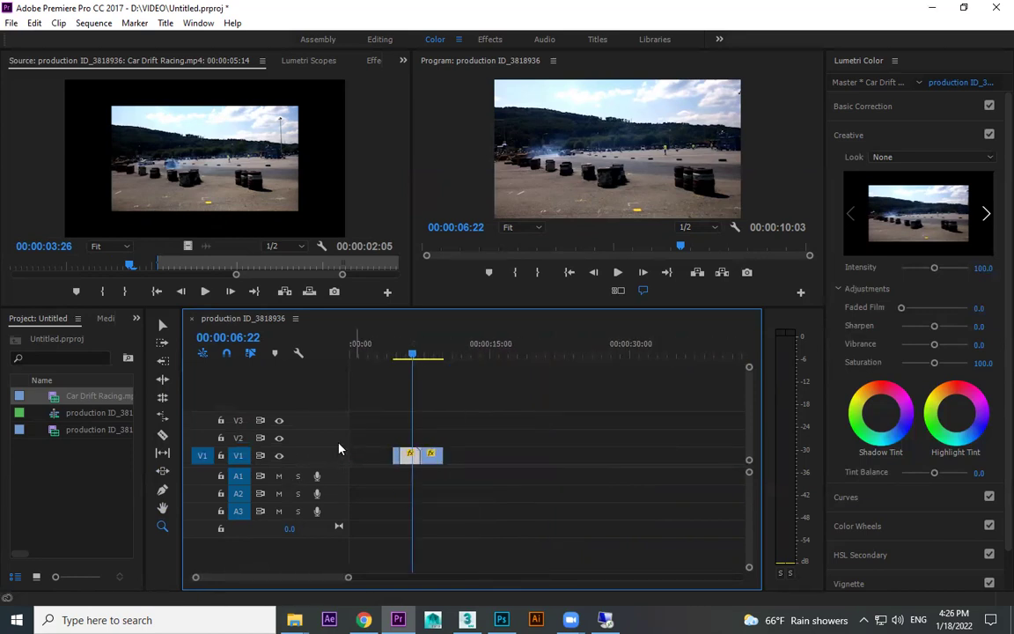
{"action": "key", "text": "equal"}
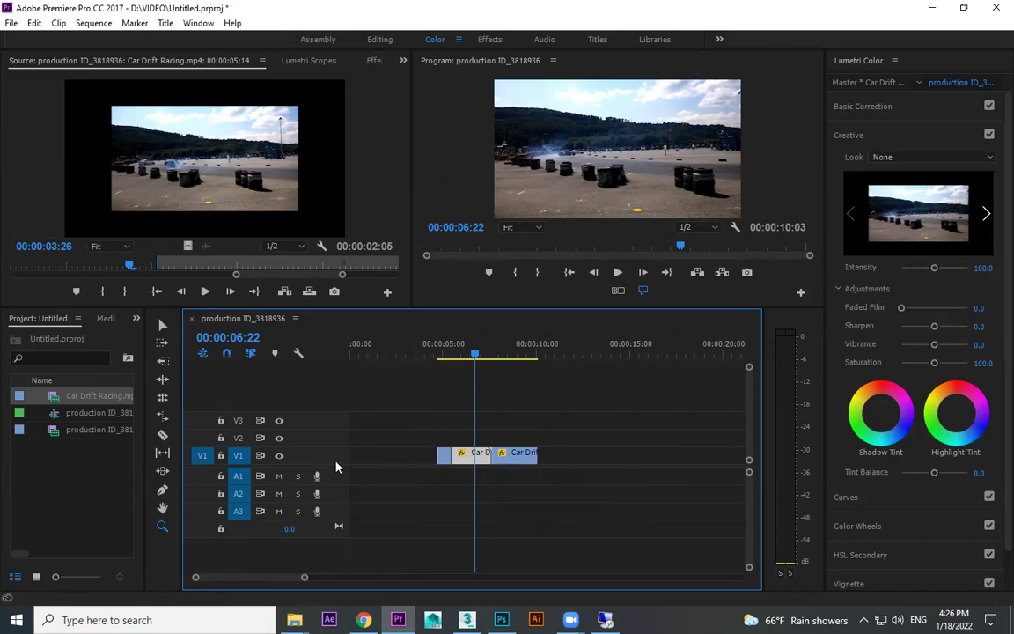
- Expand and collapse all video tracks, and make the V1 track taller on its own
{"action": "key", "text": "ctrl+equal"}
{"action": "key", "text": "ctrl+equal"}
{"action": "key", "text": "ctrl+equal"}
{"action": "key", "text": "ctrl+equal"}
{"action": "key", "text": "ctrl+equal"}
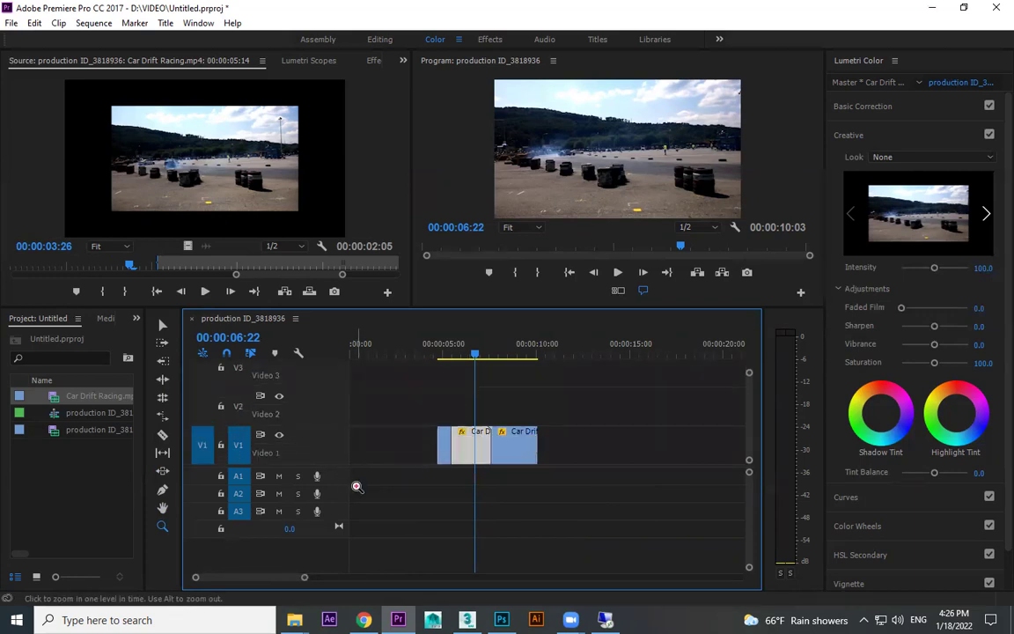
{"action": "key", "text": "ctrl+equal"}
{"action": "key", "text": "ctrl+minus"}
{"action": "key", "text": "ctrl+minus"}
{"action": "key", "text": "ctrl+minus"}
{"action": "key", "text": "ctrl+minus"}
{"action": "key", "text": "ctrl+minus"}
{"action": "key", "text": "ctrl+minus"}
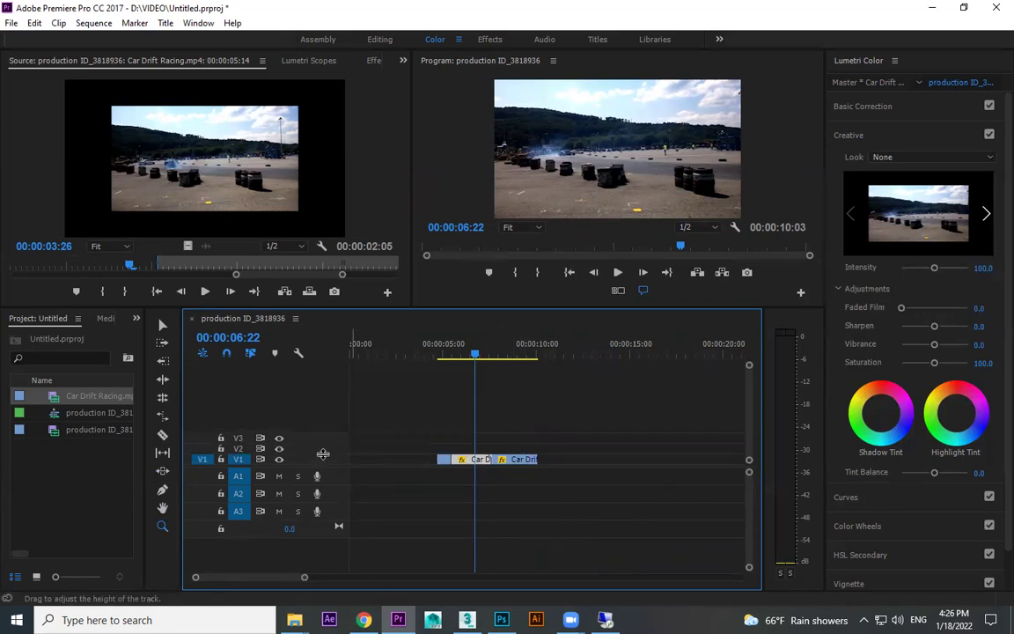
{"action": "left_click_drag", "start_coordinate": [323, 453], "coordinate": [323, 440]}
{"action": "key", "text": "z"}
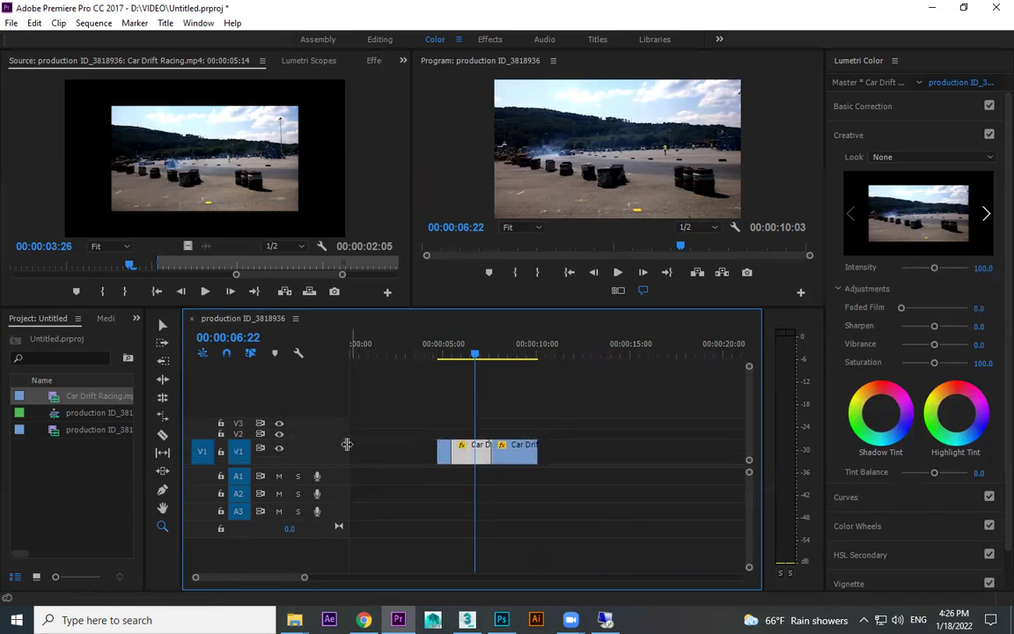
- Zoom the timeline in on the three clips, and slide the first Car Drift Racing clip to start at 00:00:06:04
{"action": "key", "text": "minus"}
{"action": "key", "text": "minus"}
{"action": "key", "text": "equal"}
{"action": "key", "text": "equal"}
{"action": "key", "text": "equal"}
{"action": "key", "text": "minus"}
{"action": "key", "text": "minus"}
{"action": "key", "text": "equal"}
{"action": "key", "text": "equal"}
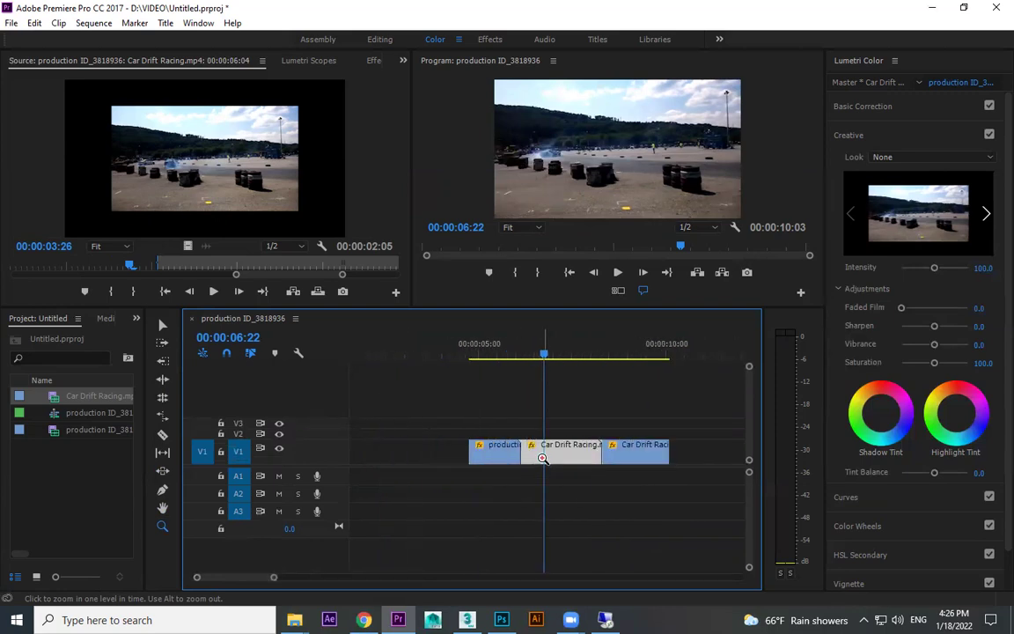
- Turn off targeting for track V1, and expand the video tracks until the clips show thumbnails
{"action": "left_click", "coordinate": [163, 507]}
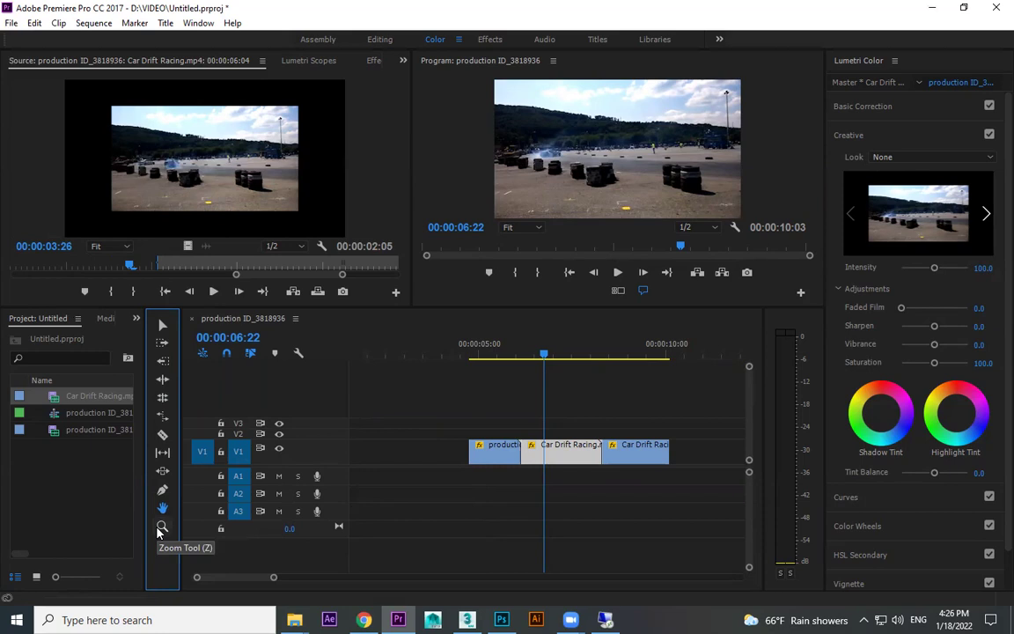
{"action": "left_click", "coordinate": [563, 453]}
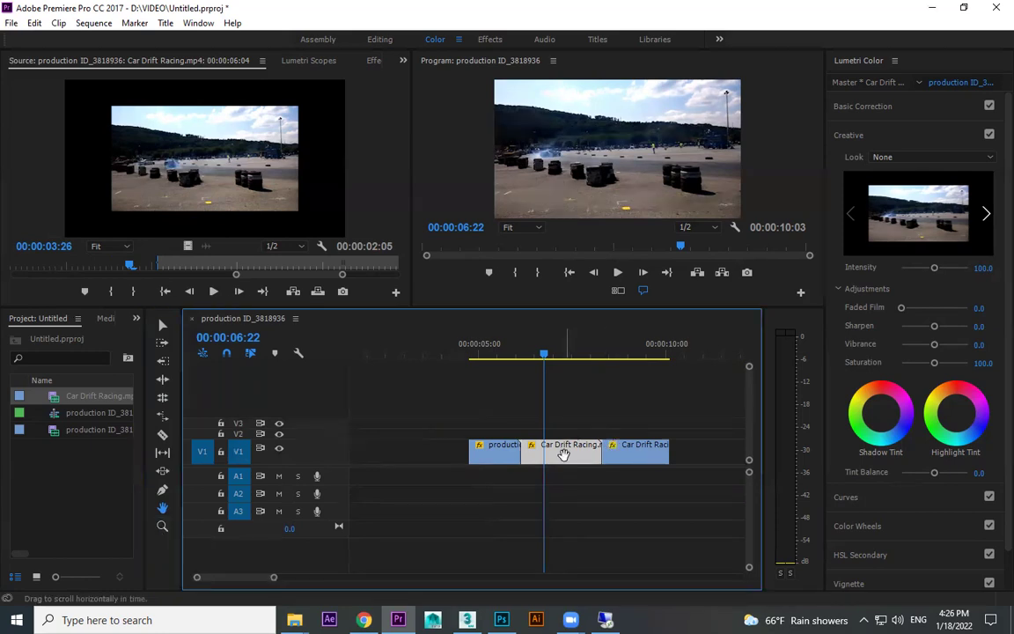
{"action": "right_click", "coordinate": [241, 452]}
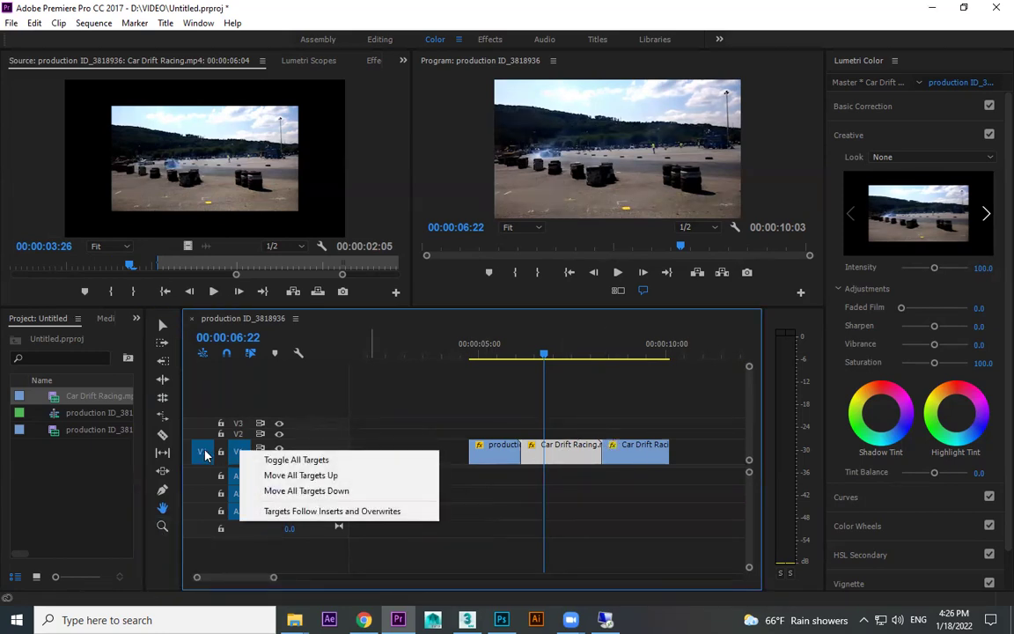
{"action": "right_click", "coordinate": [205, 454]}
{"action": "left_click", "coordinate": [238, 458]}
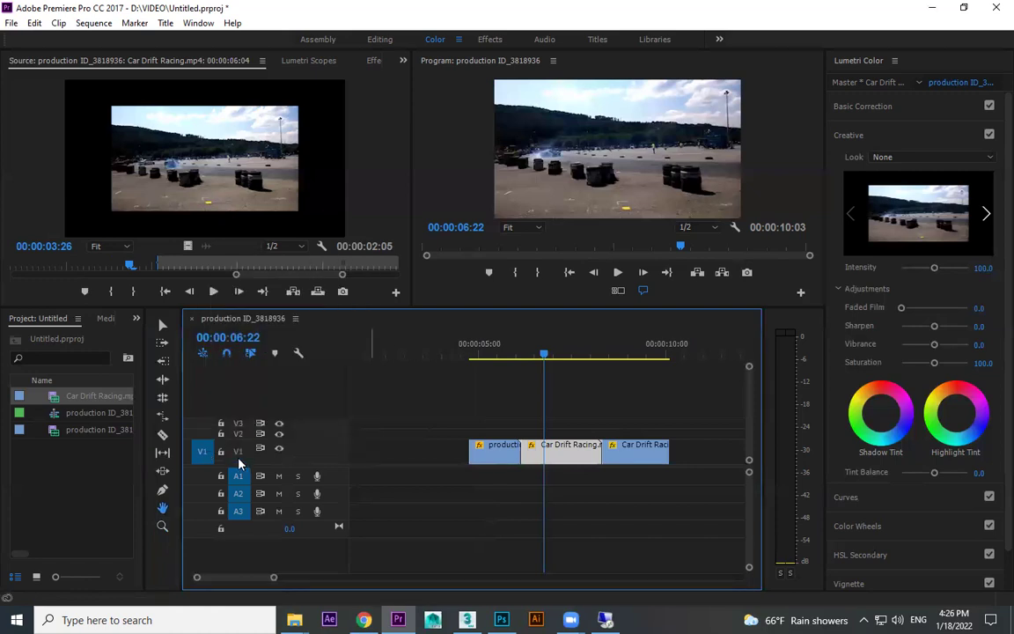
{"action": "left_click", "coordinate": [238, 455]}
{"action": "right_click", "coordinate": [237, 456]}
{"action": "left_click", "coordinate": [237, 457]}
{"action": "key", "text": "ctrl+equal"}
{"action": "key", "text": "ctrl+equal"}
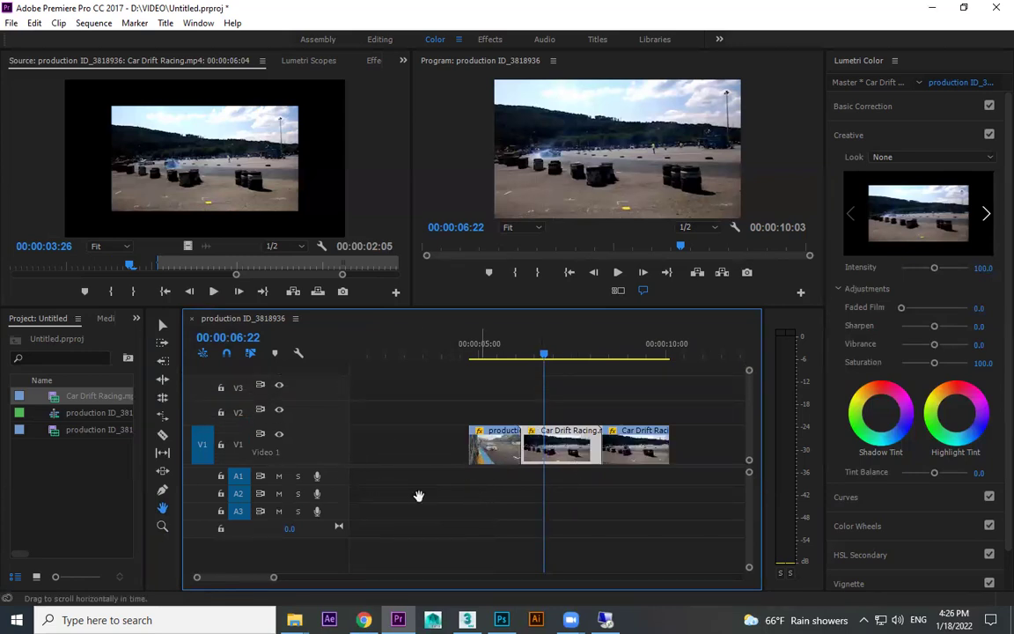
- Toggle V1's track targeting and source patching, leaving both enabled, and widen the track headers slightly
{"action": "left_click", "coordinate": [239, 449]}
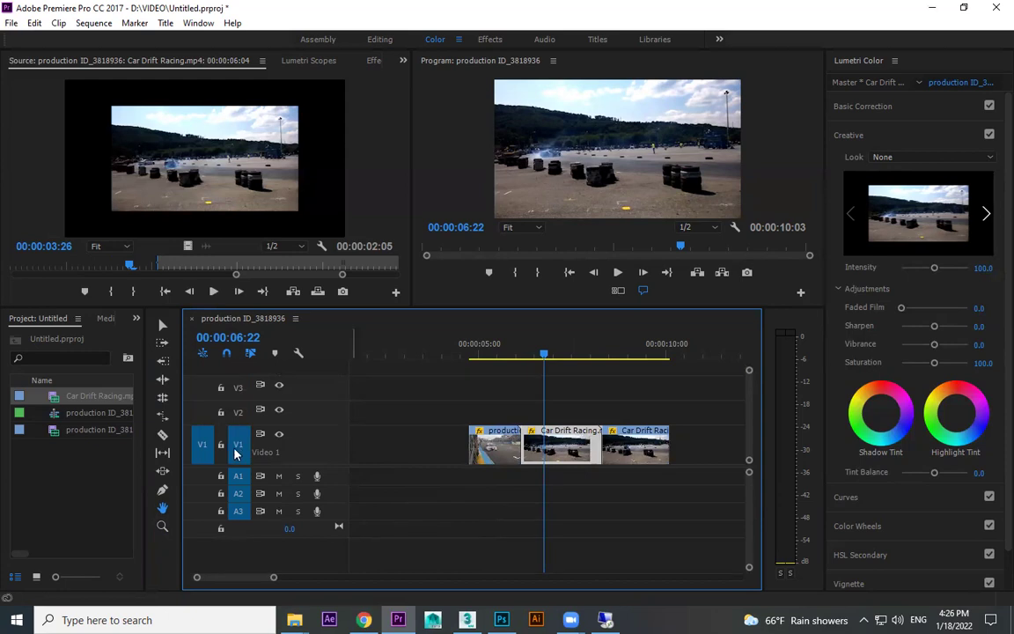
{"action": "right_click", "coordinate": [234, 453]}
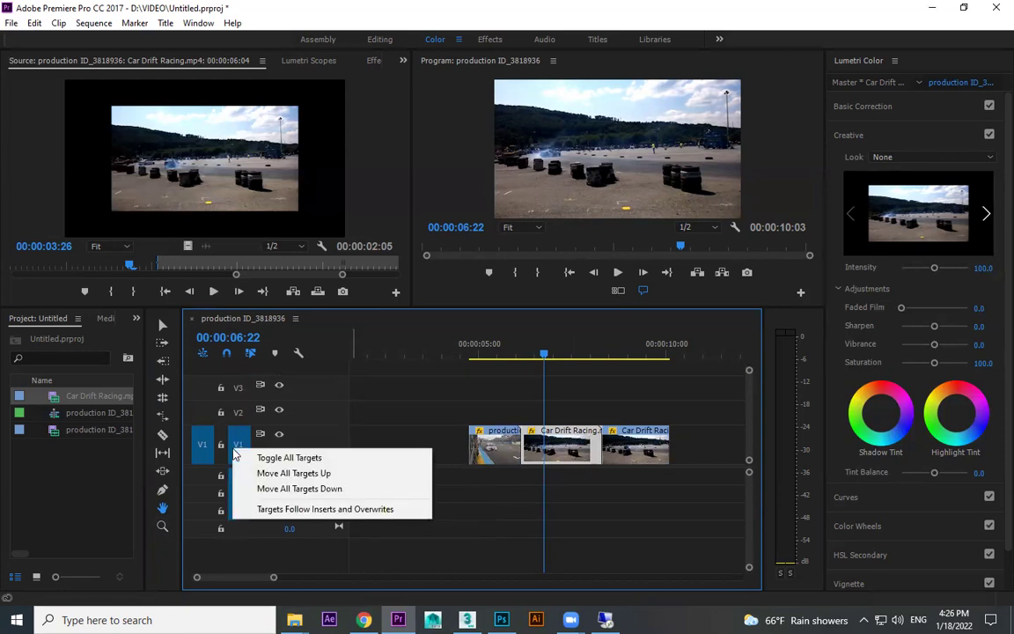
{"action": "left_click", "coordinate": [289, 457]}
{"action": "right_click", "coordinate": [200, 448]}
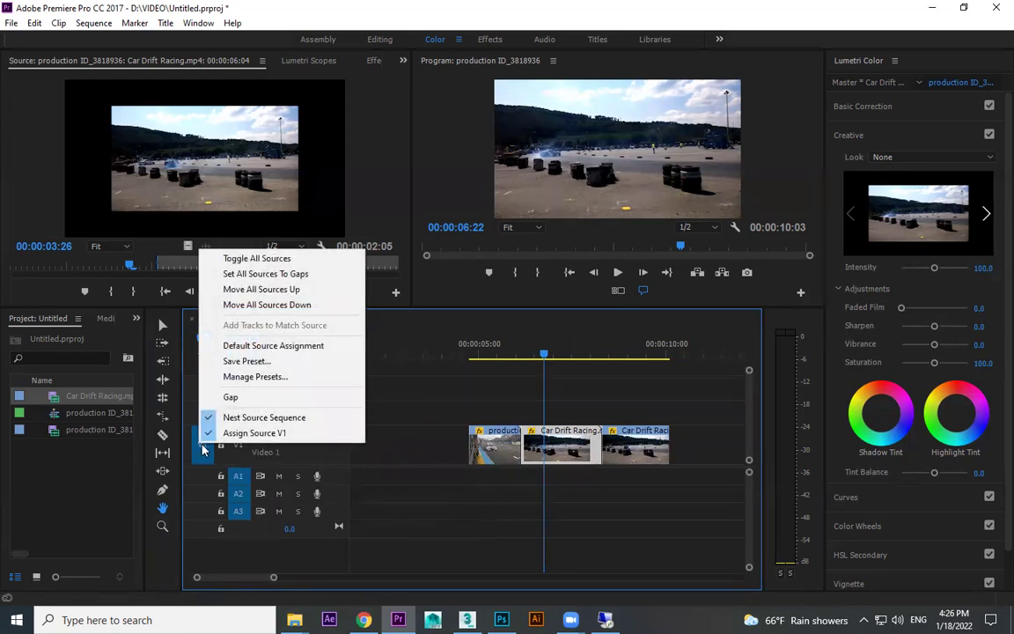
{"action": "left_click", "coordinate": [203, 451]}
{"action": "mouse_move", "coordinate": [369, 416]}
{"action": "left_mouse_down"}
{"action": "mouse_move", "coordinate": [393, 418]}
{"action": "mouse_move", "coordinate": [380, 419]}
{"action": "left_mouse_up"}
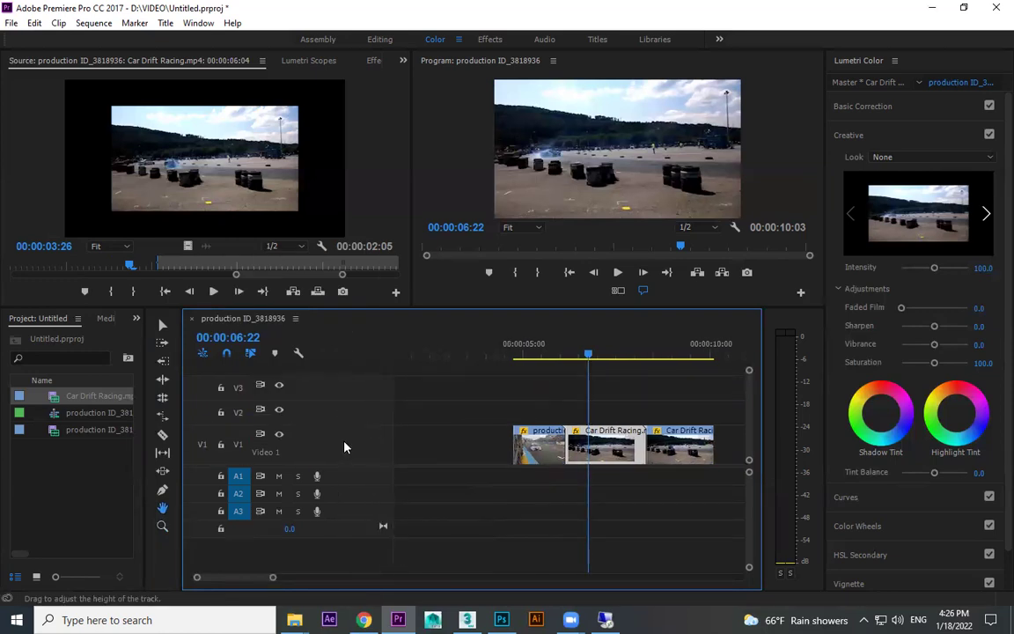
{"action": "right_click", "coordinate": [244, 453]}
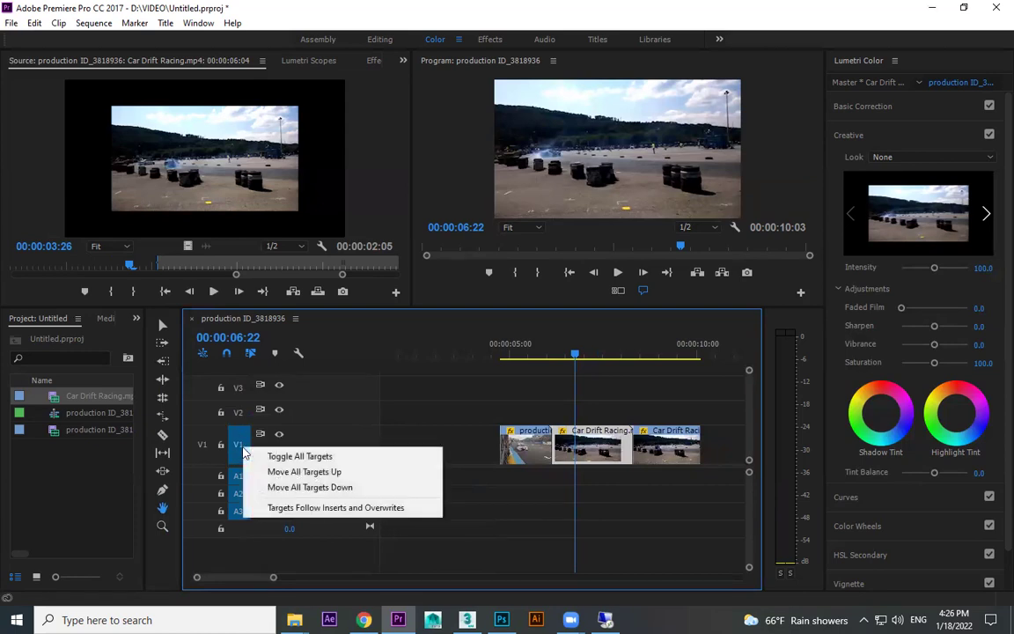
{"action": "left_click", "coordinate": [337, 441]}
{"action": "left_click", "coordinate": [200, 445]}
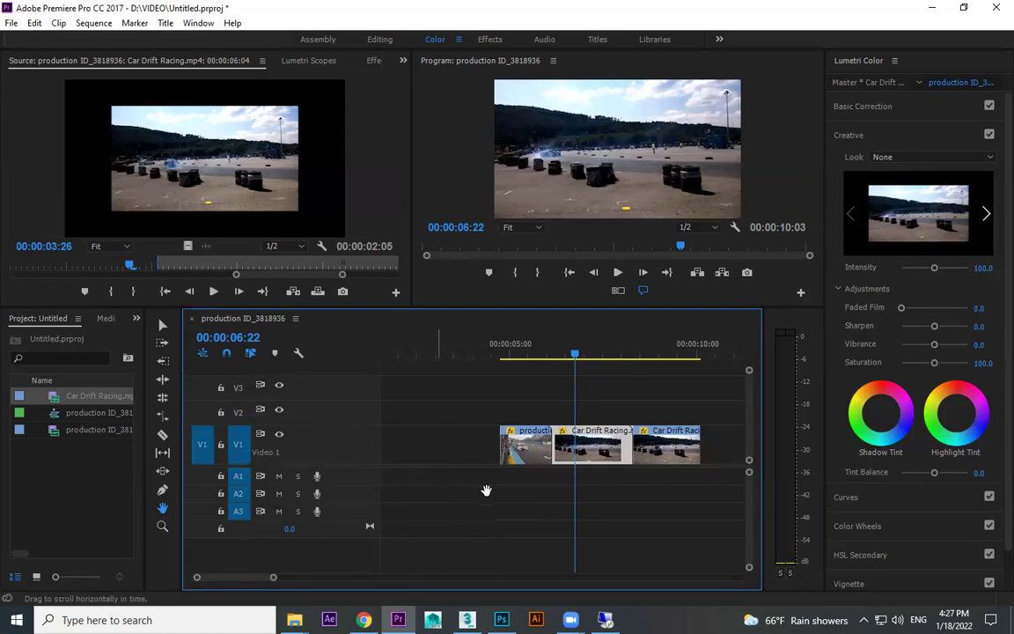
- Draw a freeform Opacity mask with the Pen tool around the tyre stacks in the selected Car Drift Racing clip
{"action": "key", "text": "minus"}
{"action": "key", "text": "minus"}
{"action": "key", "text": "equal"}
{"action": "key", "text": "equal"}
{"action": "key", "text": "equal"}
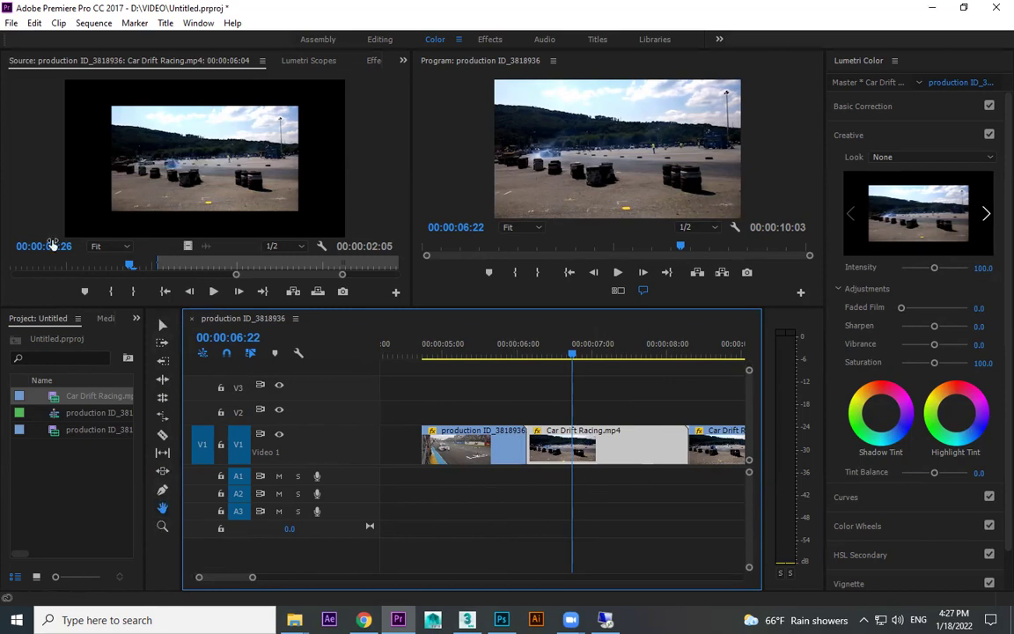
{"action": "left_click", "coordinate": [373, 60]}
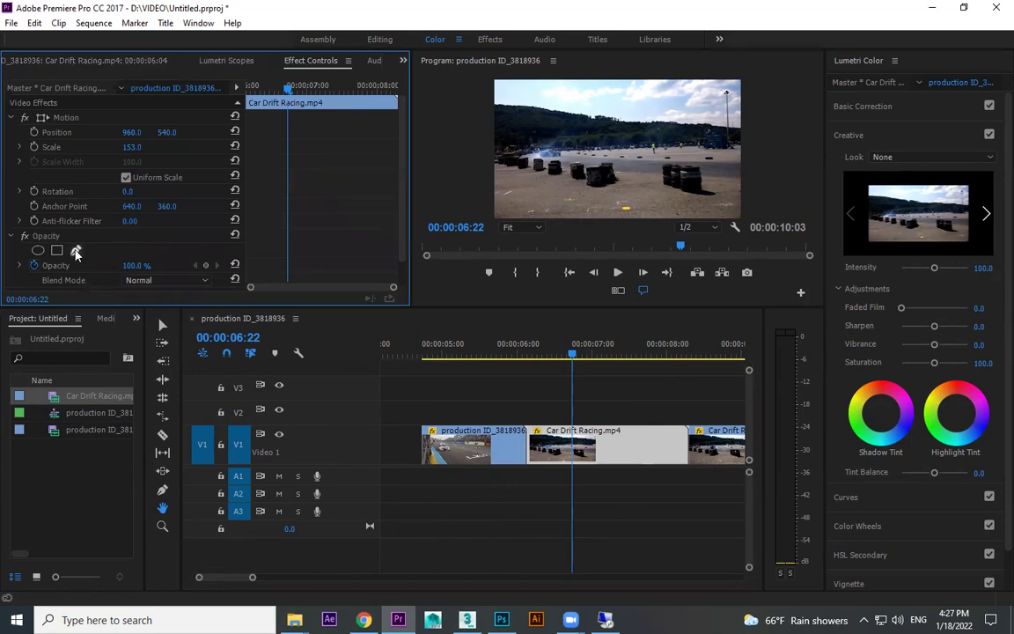
{"action": "left_click", "coordinate": [75, 251]}
{"action": "left_click", "coordinate": [610, 115]}
{"action": "left_click_drag", "start_coordinate": [570, 118], "coordinate": [559, 132]}
{"action": "left_click_drag", "start_coordinate": [557, 180], "coordinate": [565, 191]}
{"action": "left_click_drag", "start_coordinate": [613, 199], "coordinate": [701, 178]}
{"action": "left_click_drag", "start_coordinate": [701, 156], "coordinate": [691, 144]}
{"action": "left_click_drag", "start_coordinate": [610, 114], "coordinate": [581, 140]}
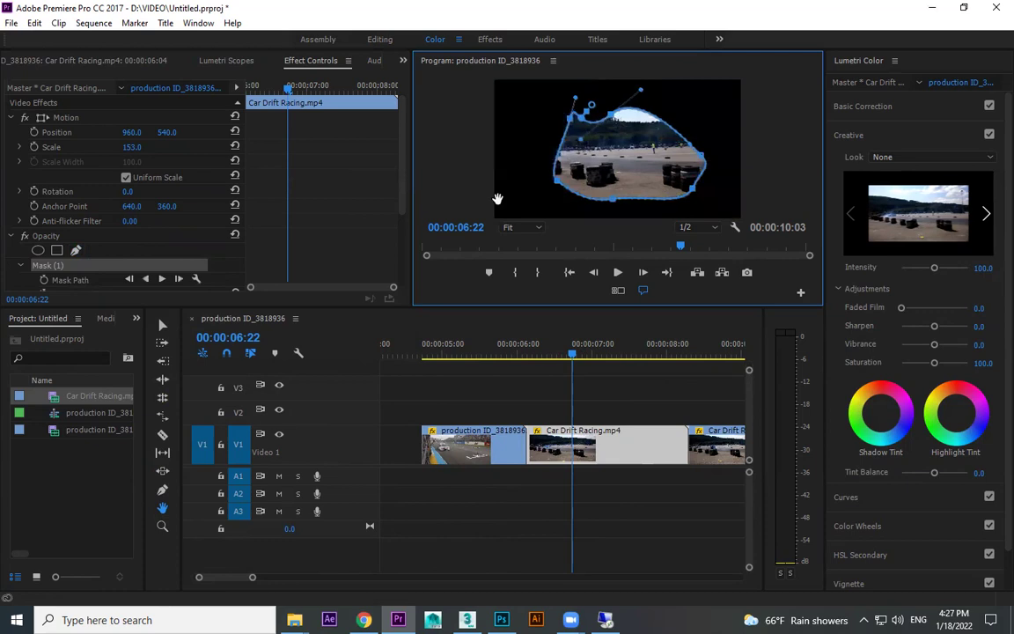
- Undo the freeform mask drawn on the Car Drift Racing clip
{"action": "key", "text": "ctrl+z"}
{"action": "key", "text": "ctrl+z"}
{"action": "key", "text": "ctrl+z"}
{"action": "key", "text": "ctrl+z"}
{"action": "key", "text": "ctrl+z"}
{"action": "key", "text": "ctrl+z"}
{"action": "key", "text": "ctrl+z"}
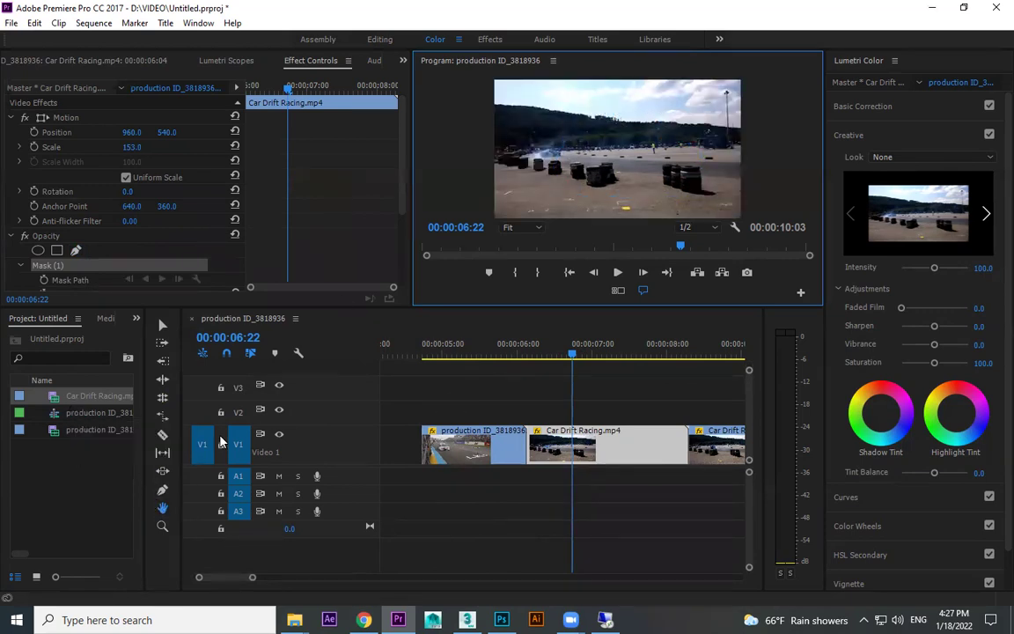
- Switch to the Downloads folder in File Explorer and preview the sunset seascape video and pexels-chikungugnia-5571655.mp4
{"action": "left_click", "coordinate": [932, 7]}
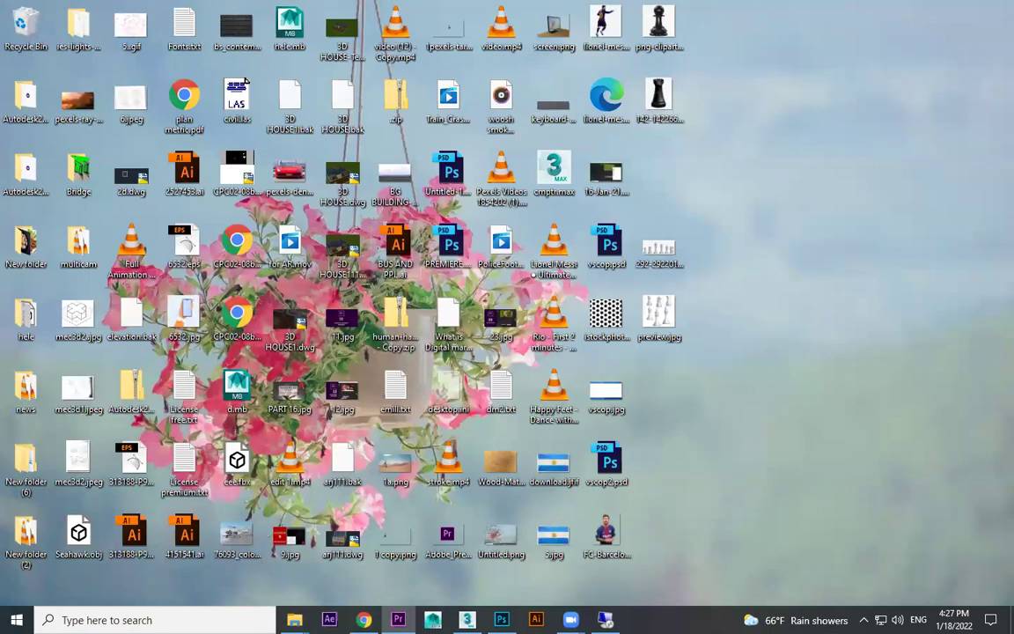
{"action": "left_click", "coordinate": [295, 619]}
{"action": "scroll", "coordinate": [337, 349], "scroll_direction": "down", "scroll_amount": 5}
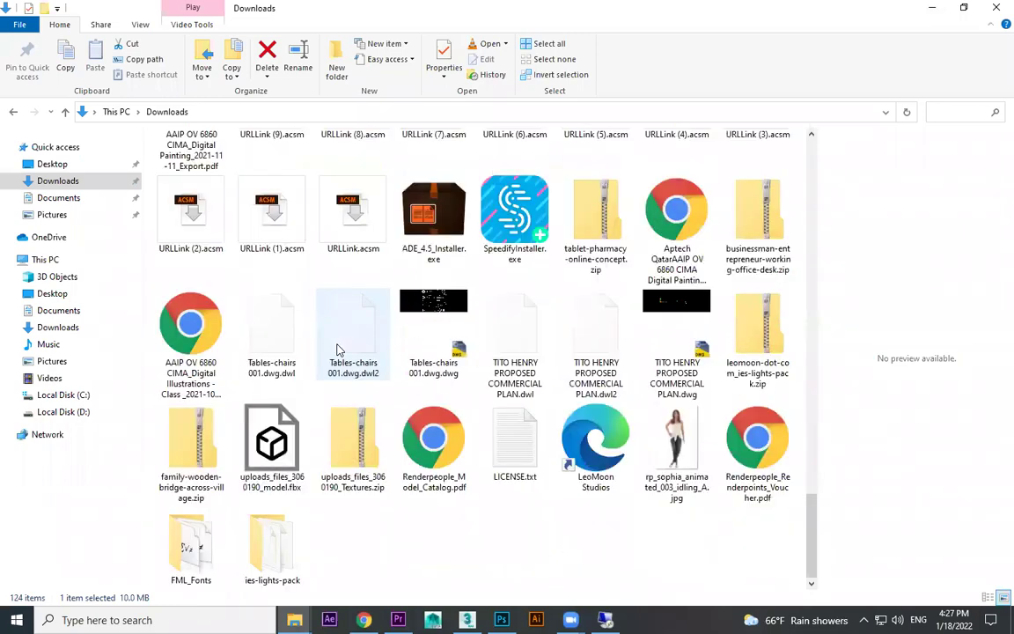
{"action": "scroll", "coordinate": [337, 350], "scroll_direction": "up", "scroll_amount": 15}
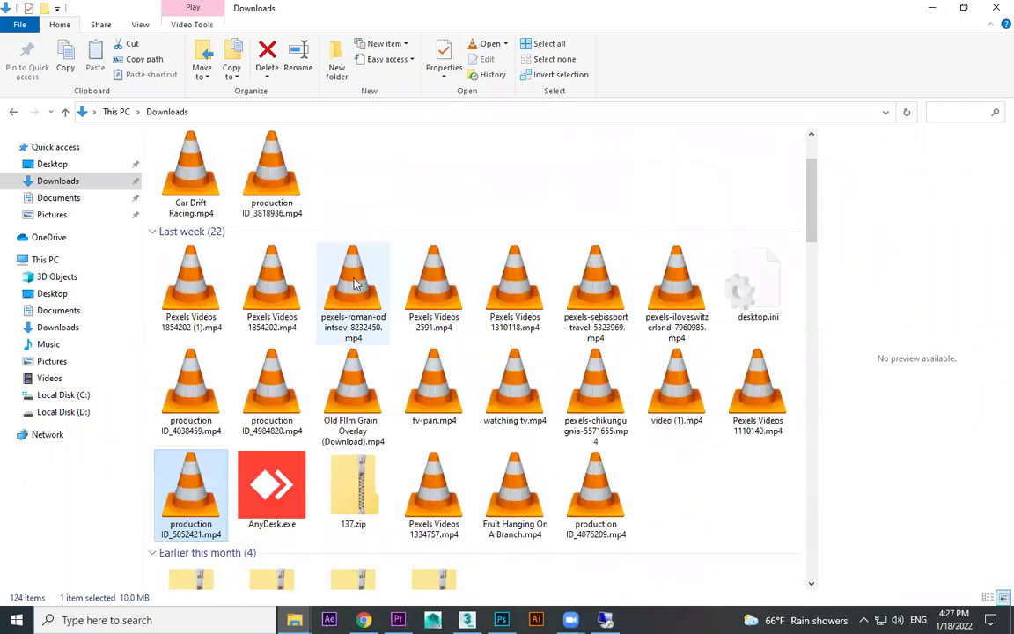
{"action": "double_click", "coordinate": [359, 293]}
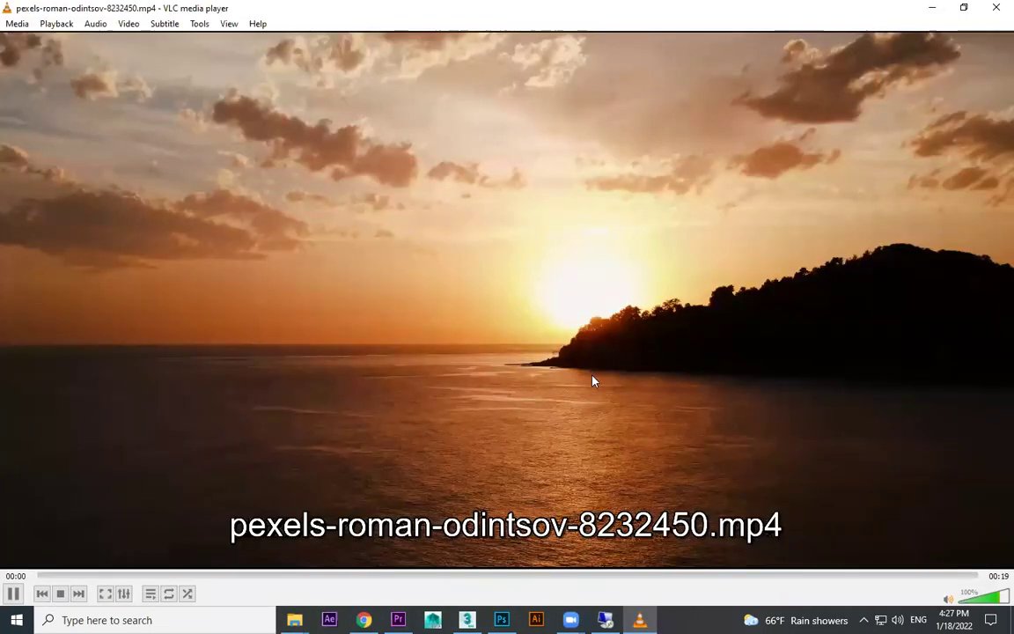
{"action": "left_click", "coordinate": [996, 8]}
{"action": "double_click", "coordinate": [618, 395]}
{"action": "left_click", "coordinate": [997, 8]}
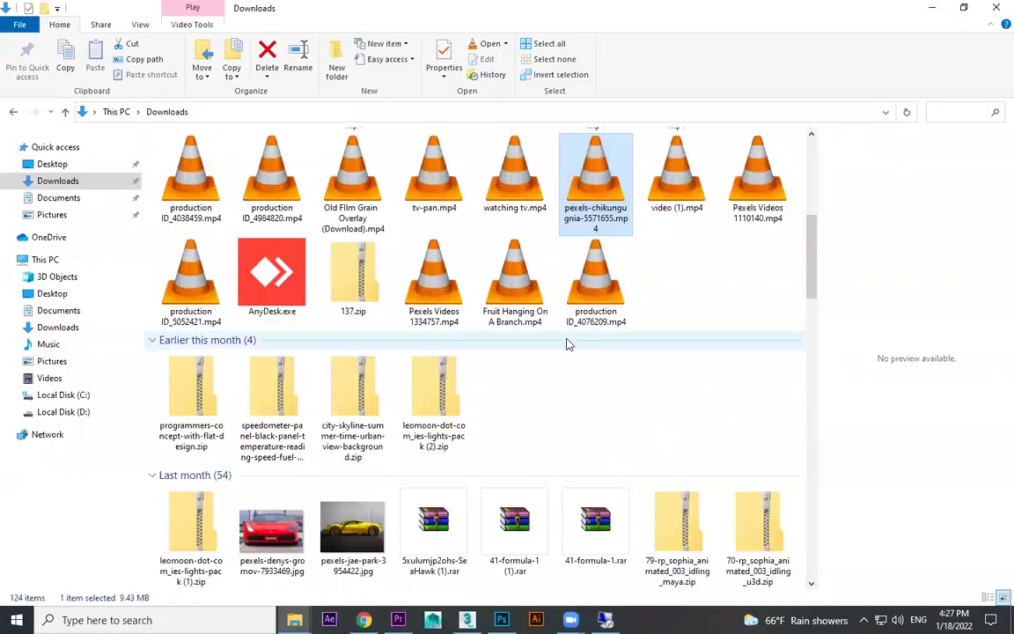
- Look through the Downloads folder and preview production ID_5052421.mp4 and Pexels Videos 1854202 (1).mp4
{"action": "scroll", "coordinate": [572, 344], "scroll_direction": "down", "scroll_amount": 10}
{"action": "scroll", "coordinate": [651, 440], "scroll_direction": "down", "scroll_amount": 10}
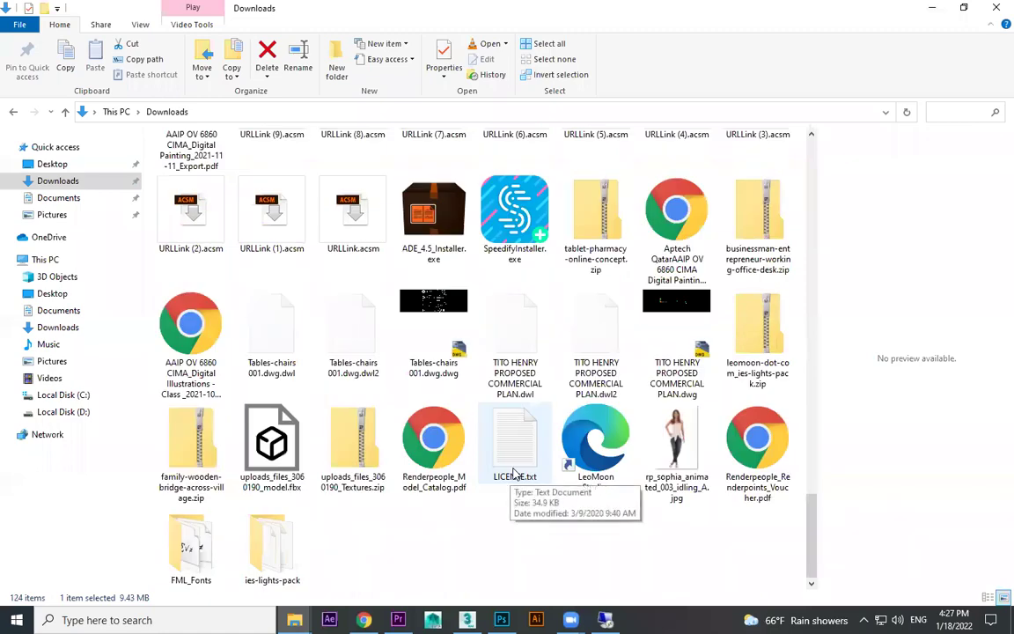
{"action": "scroll", "coordinate": [299, 419], "scroll_direction": "up", "scroll_amount": 3}
{"action": "scroll", "coordinate": [329, 419], "scroll_direction": "up", "scroll_amount": 10}
{"action": "double_click", "coordinate": [191, 418]}
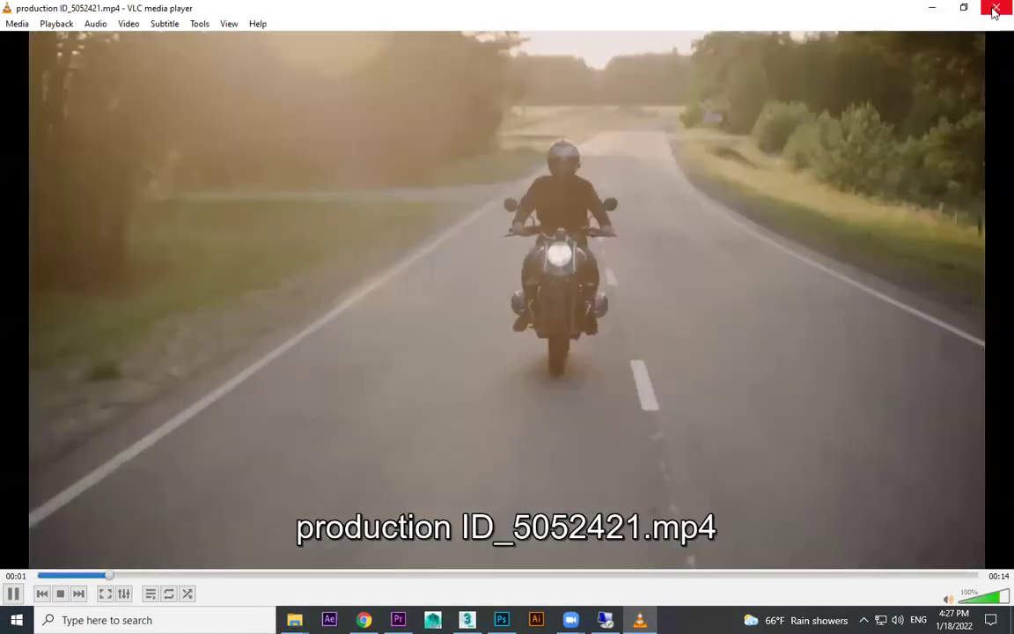
{"action": "left_click", "coordinate": [996, 8]}
{"action": "double_click", "coordinate": [192, 176]}
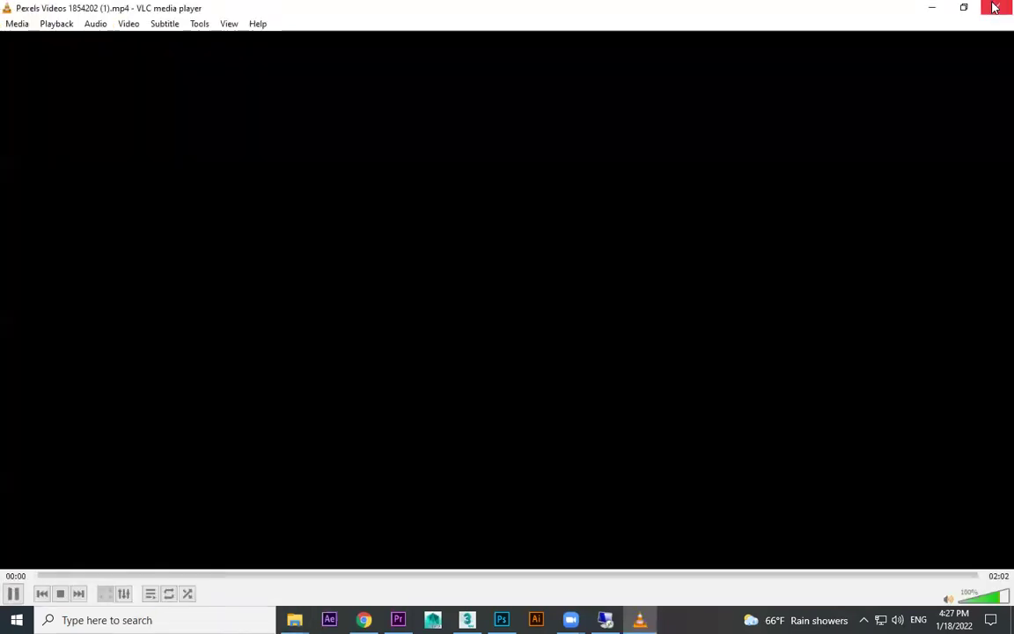
{"action": "left_click", "coordinate": [996, 8]}
- Preview Pexels Videos 1310118.mp4, Pexels Videos 2591.mp4, pexels-sebissport-travel-5323969.mp4 and pexels-iloveswitzerland-7960985.mp4
{"action": "double_click", "coordinate": [526, 187]}
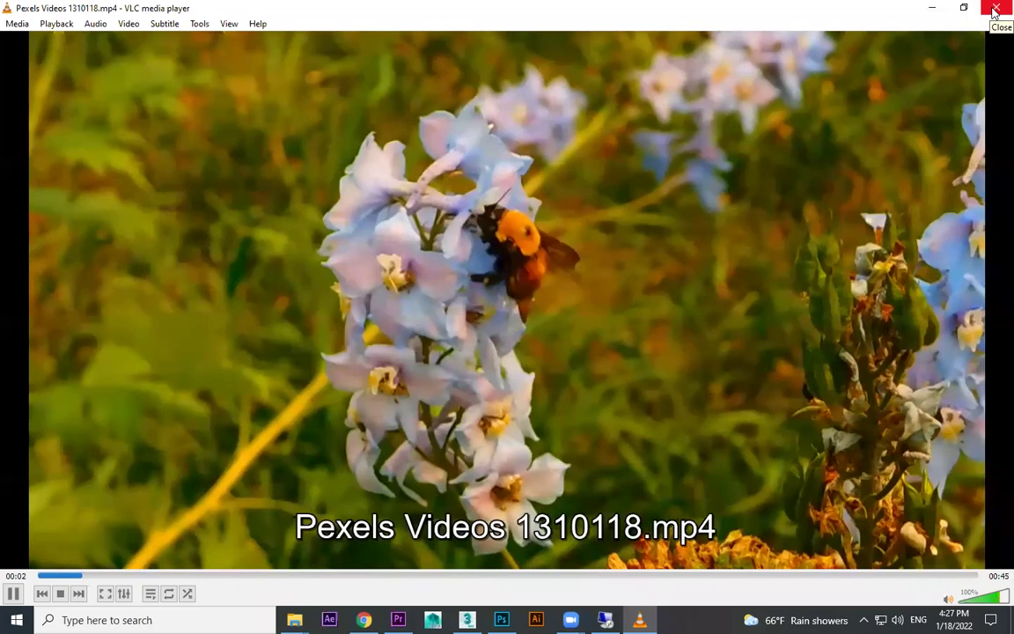
{"action": "left_click", "coordinate": [996, 9]}
{"action": "double_click", "coordinate": [434, 185]}
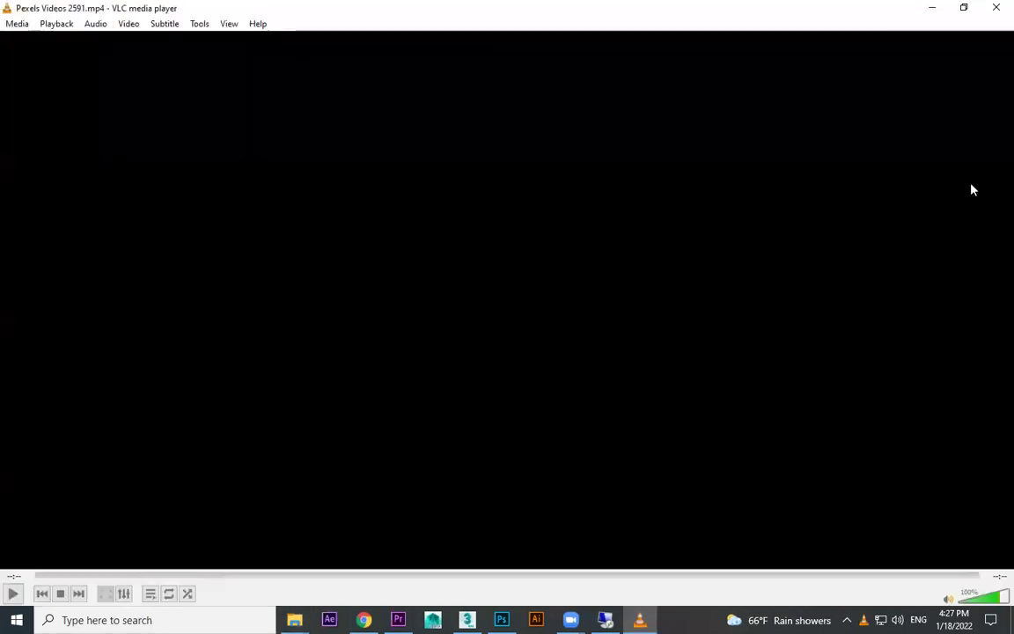
{"action": "left_click", "coordinate": [996, 8]}
{"action": "double_click", "coordinate": [596, 188]}
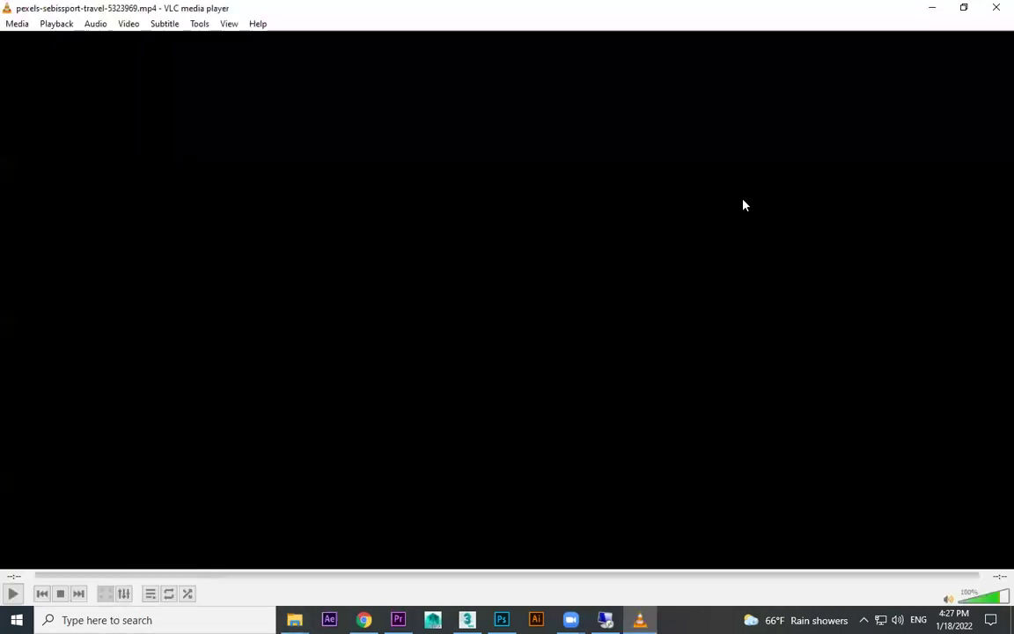
{"action": "left_click", "coordinate": [995, 8]}
{"action": "double_click", "coordinate": [682, 185]}
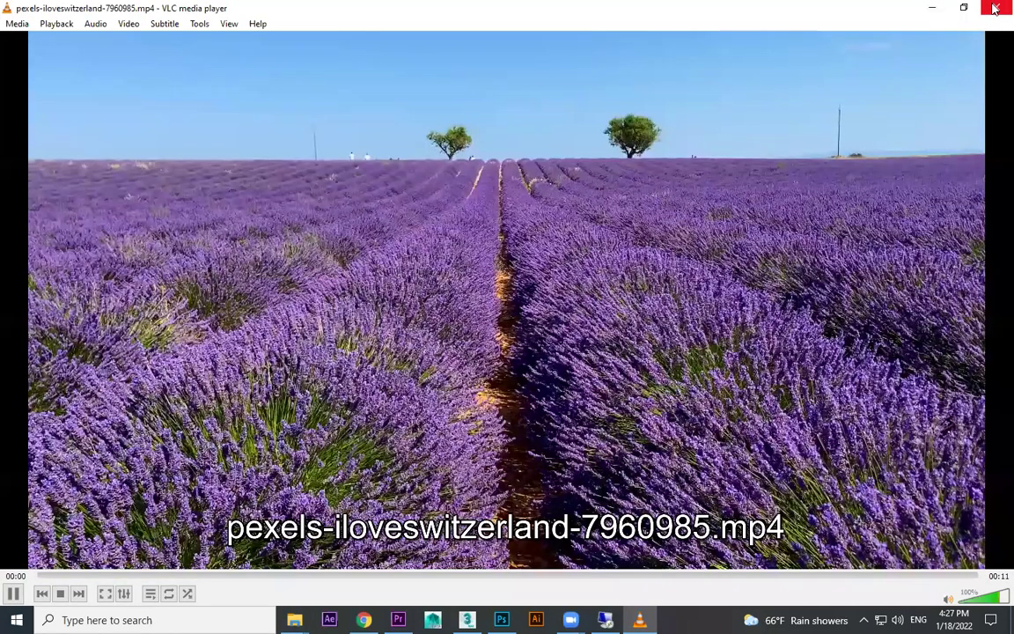
{"action": "left_click", "coordinate": [996, 8]}
- Import pexels-iloveswitzerland-7960985.mp4 into the Premiere Pro project and place it on V1 and A1 from about 15 seconds, past the racing clips
{"action": "left_click_drag", "start_coordinate": [675, 204], "coordinate": [52, 430]}
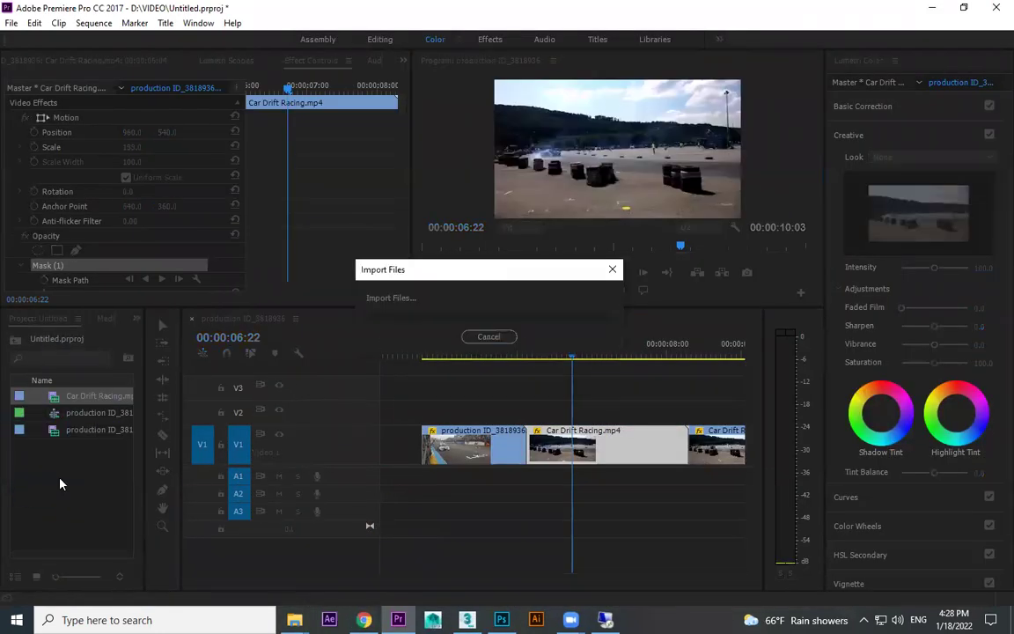
{"action": "left_click", "coordinate": [572, 510]}
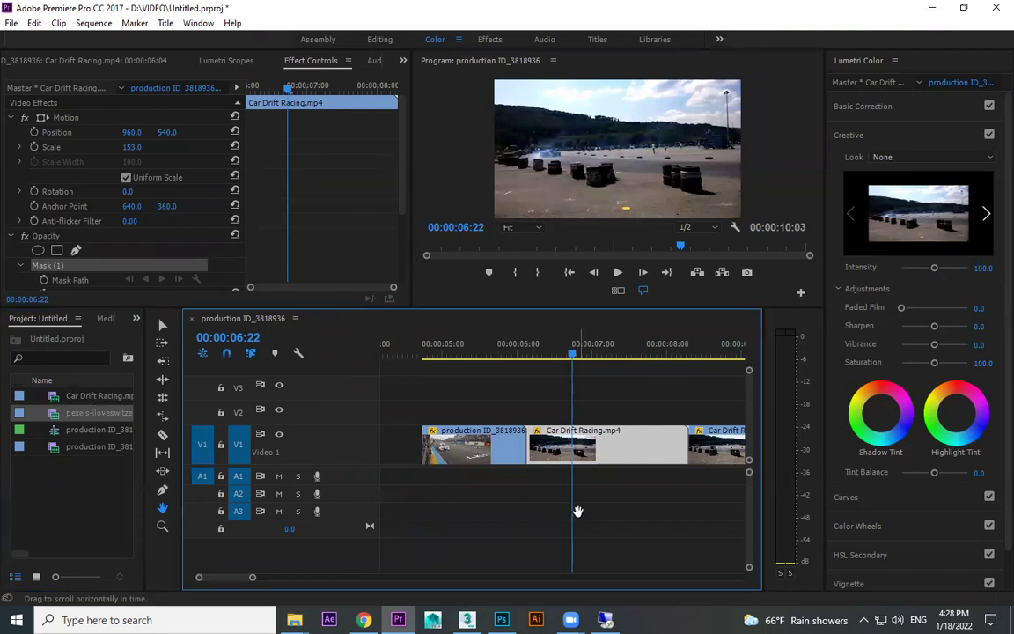
{"action": "key", "text": "minus"}
{"action": "key", "text": "minus"}
{"action": "key", "text": "minus"}
{"action": "left_click_drag", "start_coordinate": [58, 418], "coordinate": [521, 454]}
{"action": "left_click", "coordinate": [561, 353]}
{"action": "key", "text": "equal"}
{"action": "key", "text": "equal"}
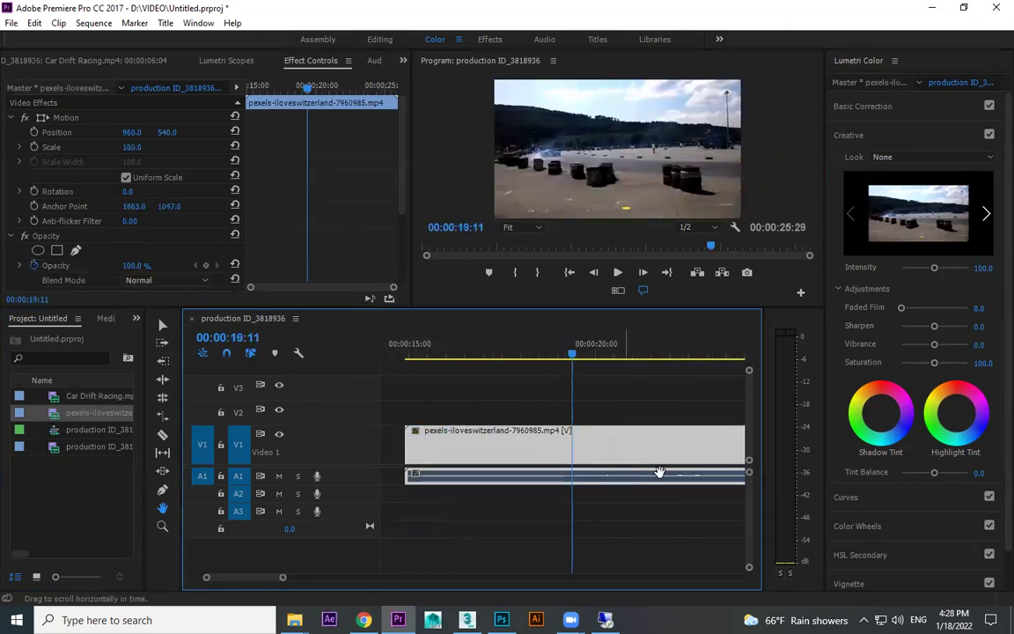
{"action": "key", "text": "minus"}
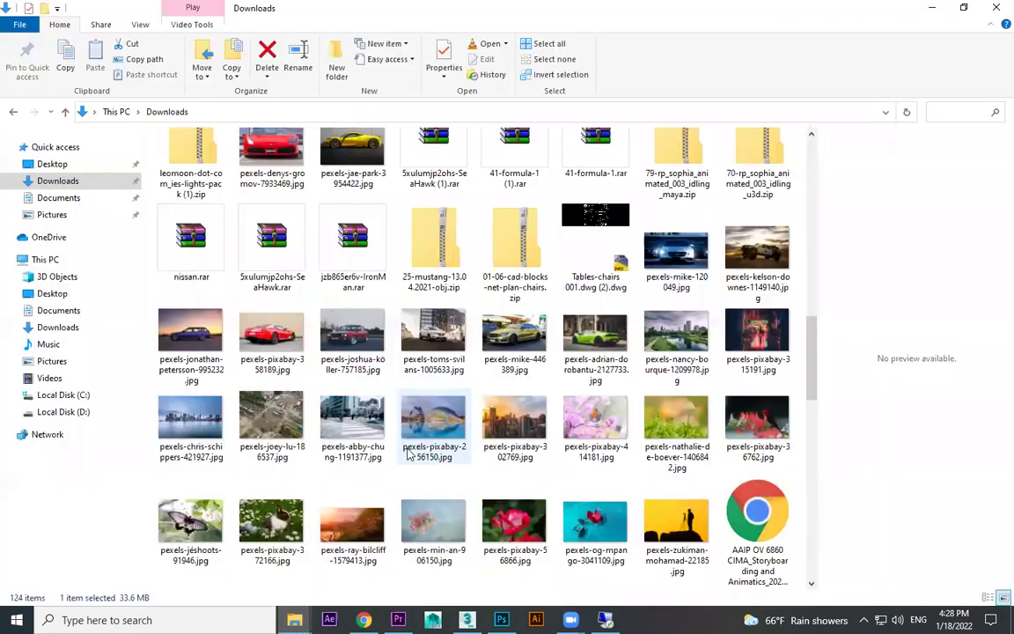
- Look through the Downloads folder, and import Explore & Discover (Instrumental).wav from the desktop into the Premiere Pro project
{"action": "scroll", "coordinate": [809, 496], "scroll_direction": "down", "scroll_amount": 10}
{"action": "left_click_drag", "start_coordinate": [809, 496], "coordinate": [808, 132]}
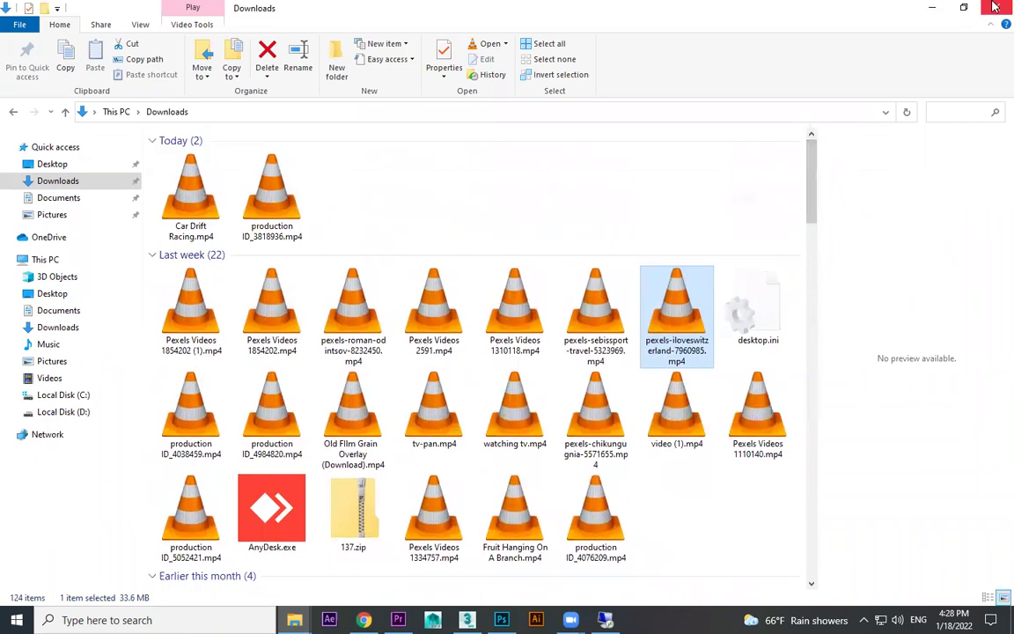
{"action": "left_click", "coordinate": [932, 7]}
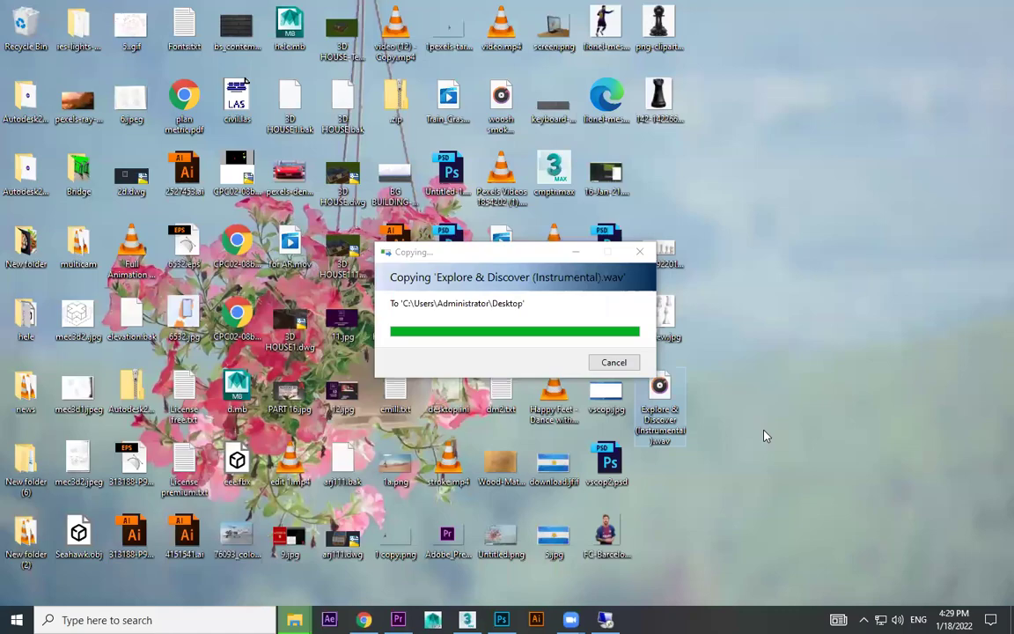
{"action": "left_click_drag", "start_coordinate": [646, 398], "coordinate": [103, 468]}
- Delete the pexels-iloveswitzerland clip and its audio from the timeline
{"action": "left_click_drag", "start_coordinate": [612, 484], "coordinate": [633, 480]}
{"action": "scroll", "coordinate": [615, 442], "scroll_direction": "down", "scroll_amount": 3}
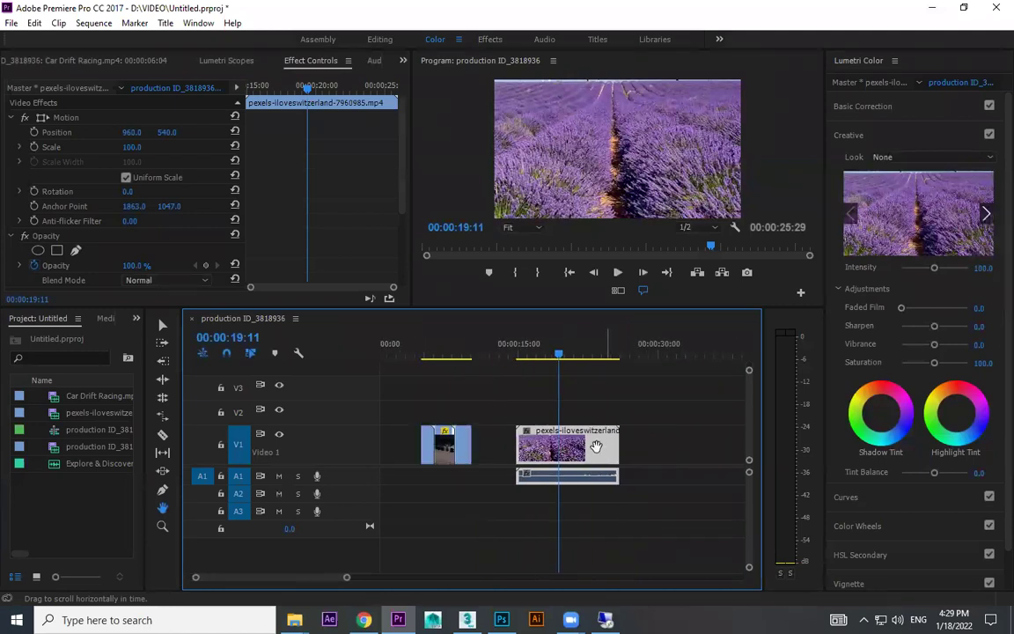
{"action": "key", "text": "Delete"}
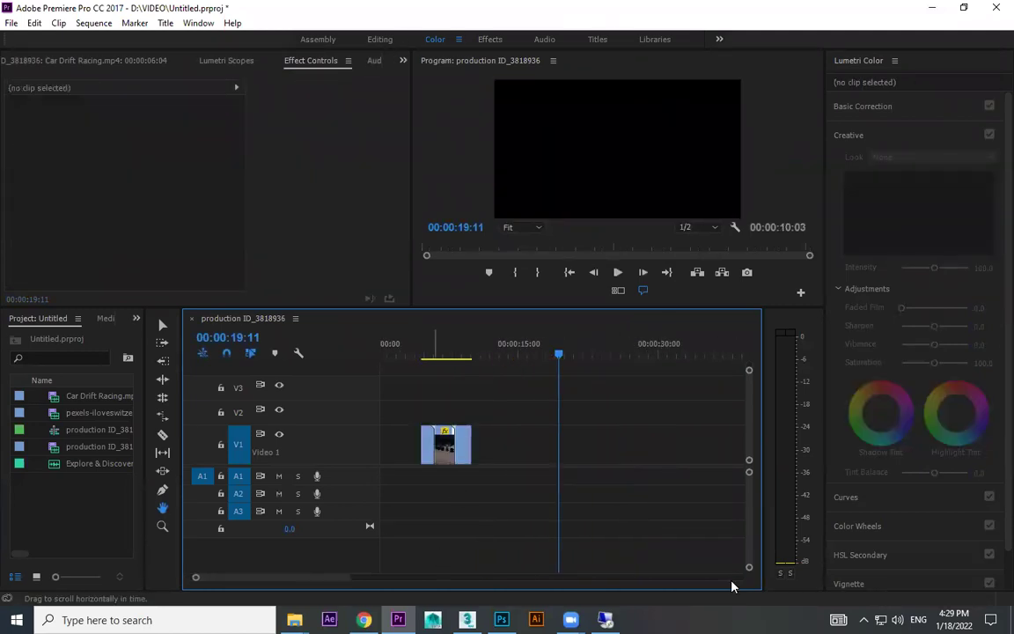
{"action": "key", "text": "ctrl+i"}
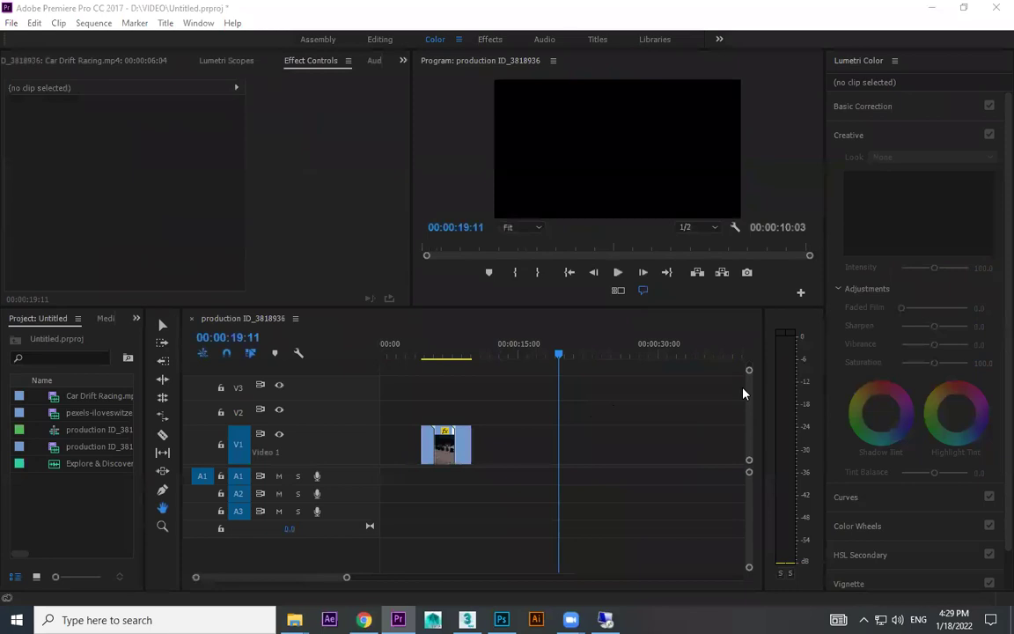
- Move the sequence playhead to 00:00:07:05, and mark a 00:00:31:25 section of Explore & Discover (Instrumental).wav in the Source monitor, ending at 00;01;00;07
{"action": "left_click", "coordinate": [53, 467]}
{"action": "left_click", "coordinate": [447, 354]}
{"action": "key", "text": "equal"}
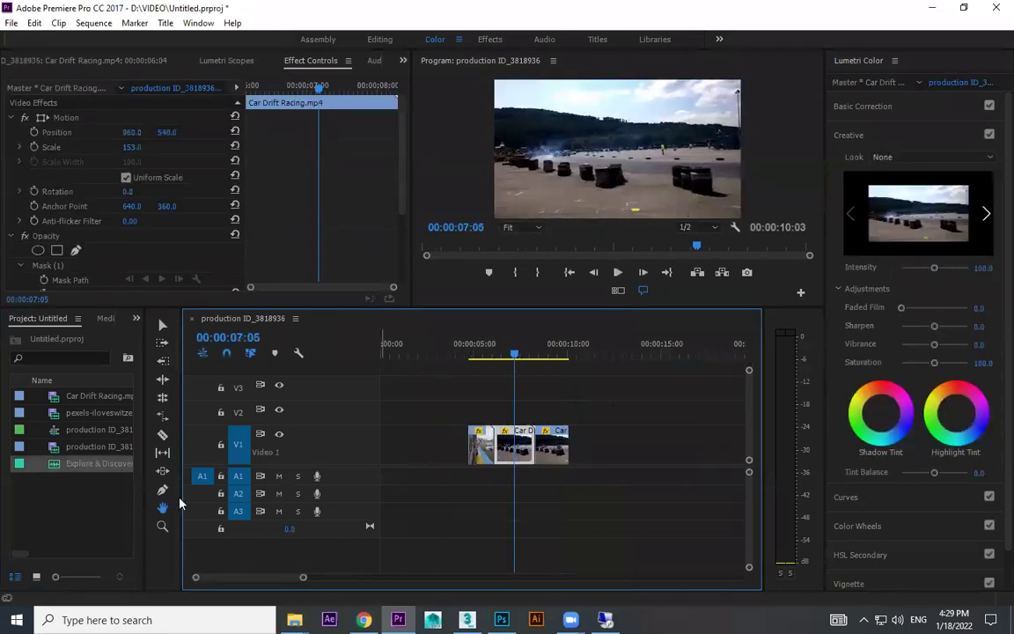
{"action": "double_click", "coordinate": [55, 467]}
{"action": "left_click_drag", "start_coordinate": [37, 265], "coordinate": [161, 268]}
{"action": "left_click", "coordinate": [122, 293]}
{"action": "left_click", "coordinate": [106, 292]}
{"action": "left_click", "coordinate": [133, 292]}
- Place the marked music on A1 from the start of the racing clips, and trim its end to about 00:00:11:20
{"action": "left_click_drag", "start_coordinate": [603, 465], "coordinate": [475, 475]}
{"action": "key", "text": "backslash"}
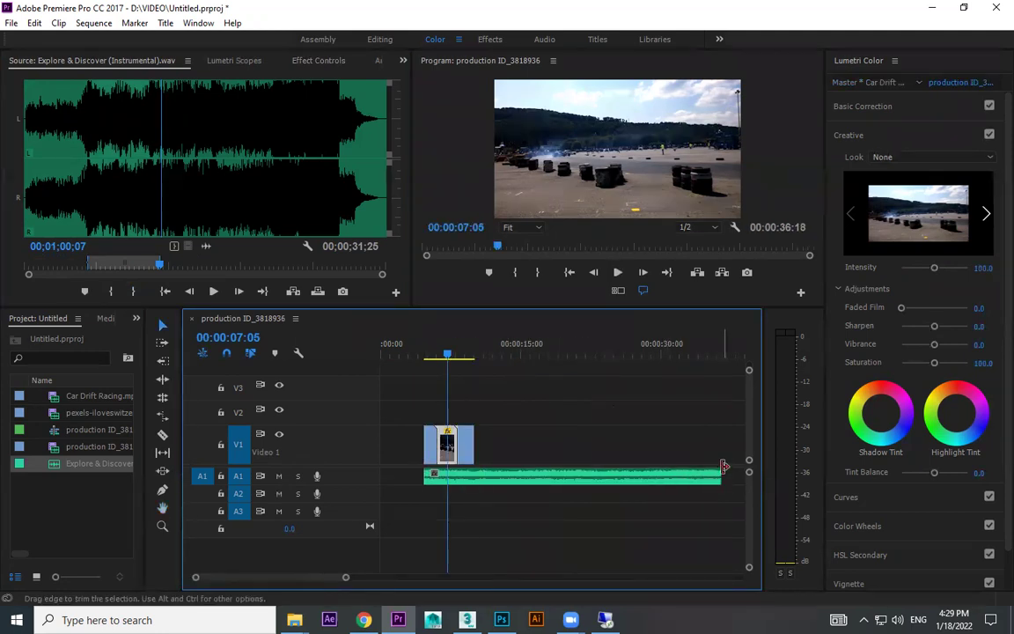
{"action": "left_click_drag", "start_coordinate": [701, 475], "coordinate": [489, 476]}
- Play the sequence with the music from 00:00:07:05
{"action": "key", "text": "equal"}
{"action": "key", "text": "equal"}
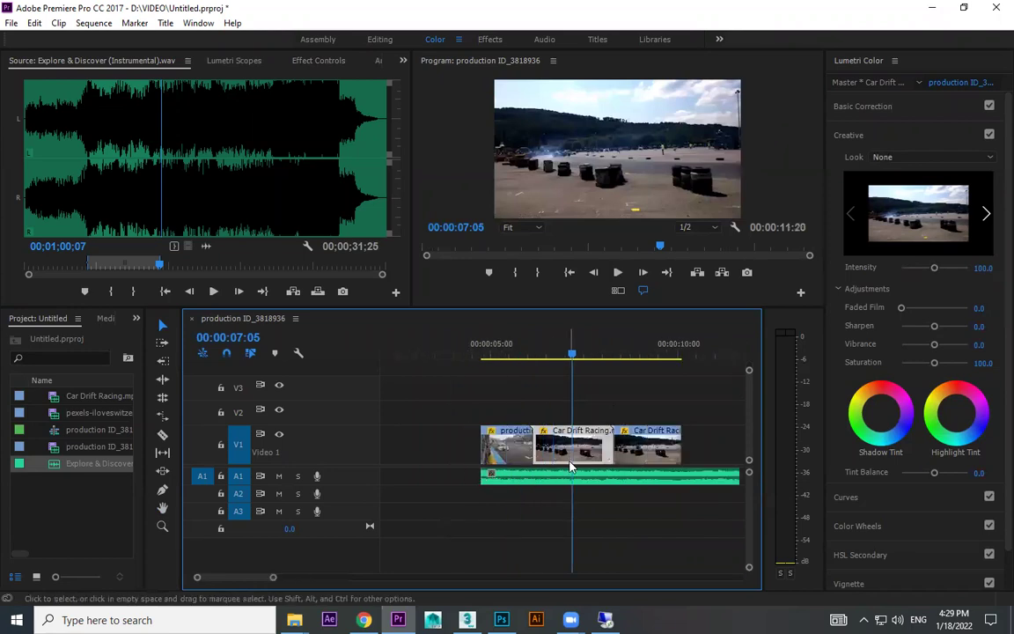
{"action": "key", "text": "space"}
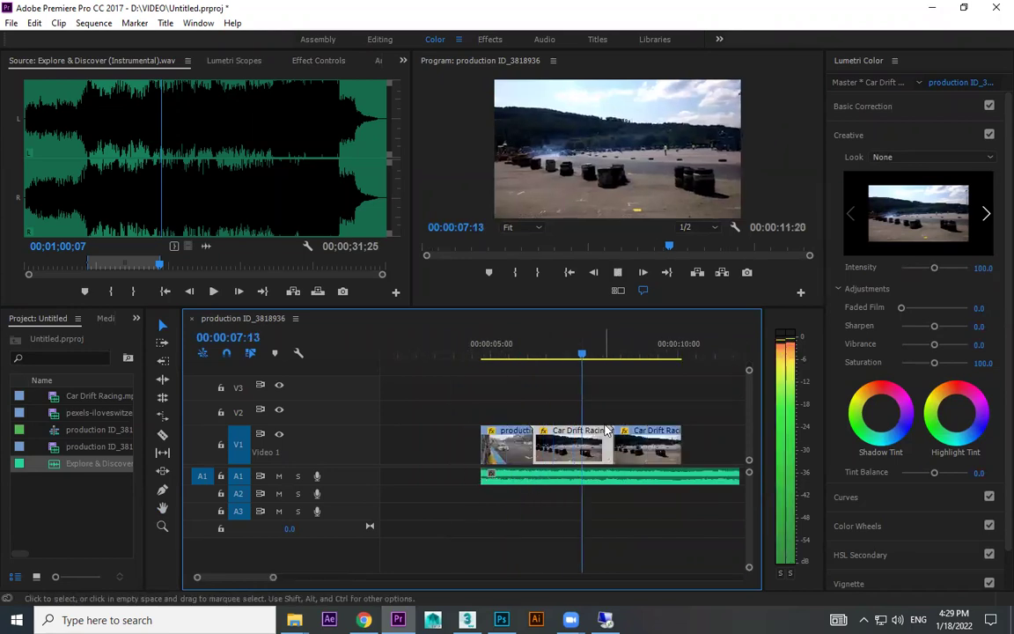
- Lower the system volume, and play the sequence with the music from around 00:00:04:23
{"action": "left_click_drag", "start_coordinate": [515, 356], "coordinate": [482, 355]}
{"action": "key", "text": "space"}
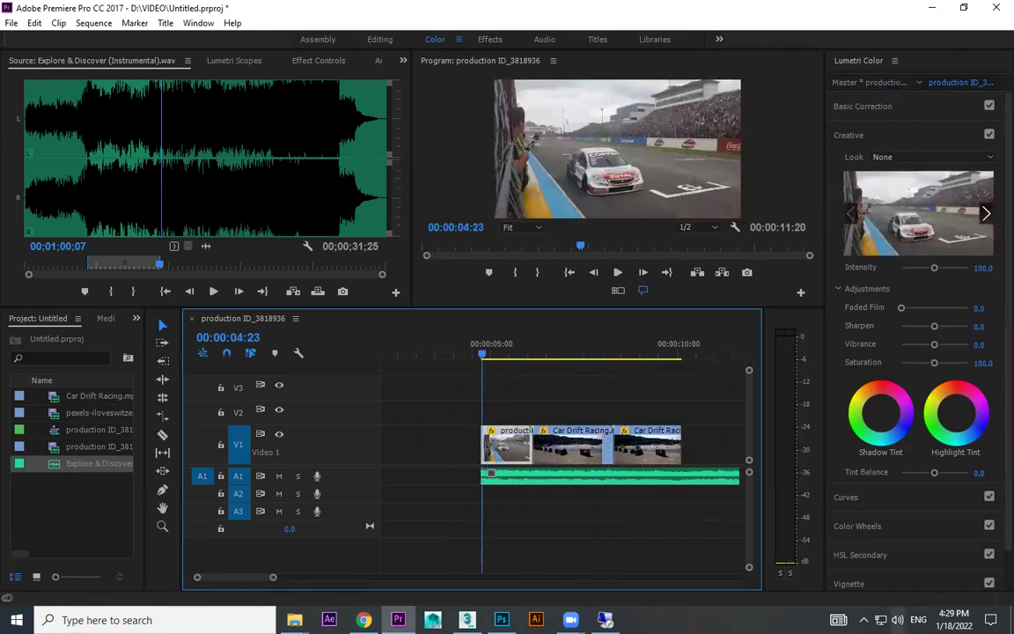
{"action": "left_click", "coordinate": [880, 619]}
{"action": "left_click_drag", "start_coordinate": [909, 594], "coordinate": [878, 594]}
{"action": "left_click", "coordinate": [497, 354]}
{"action": "key", "text": "space"}
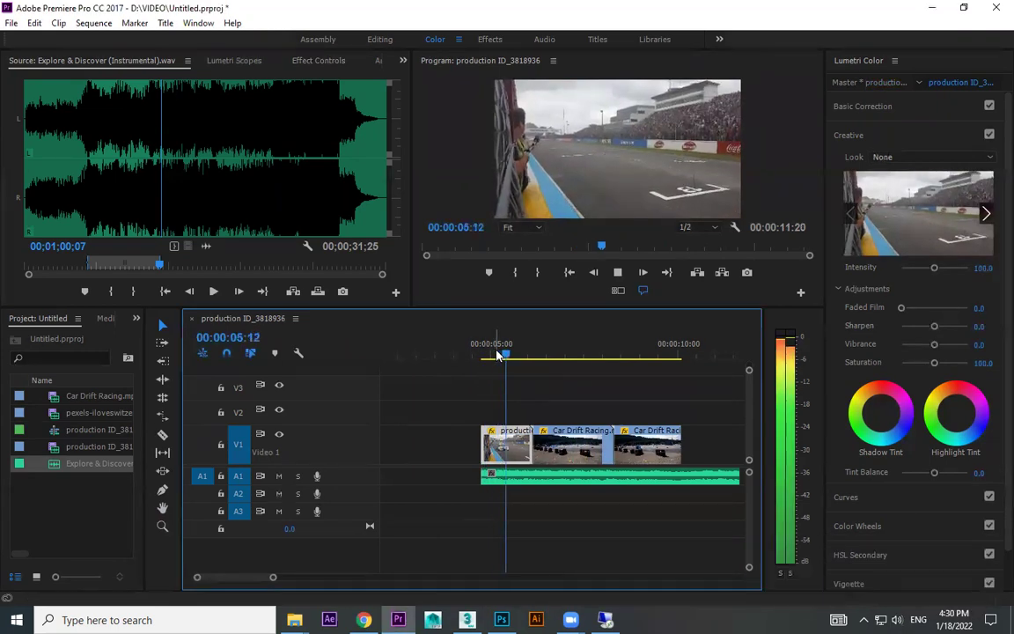
- Extend the last Car Drift Racing clip to about 00:00:10:25, and reposition and lengthen the production ID_3818936.mp4 clip to span about 00:00:02:00 to 00:00:06:15
{"action": "left_click_drag", "start_coordinate": [679, 447], "coordinate": [717, 438]}
{"action": "key", "text": "space"}
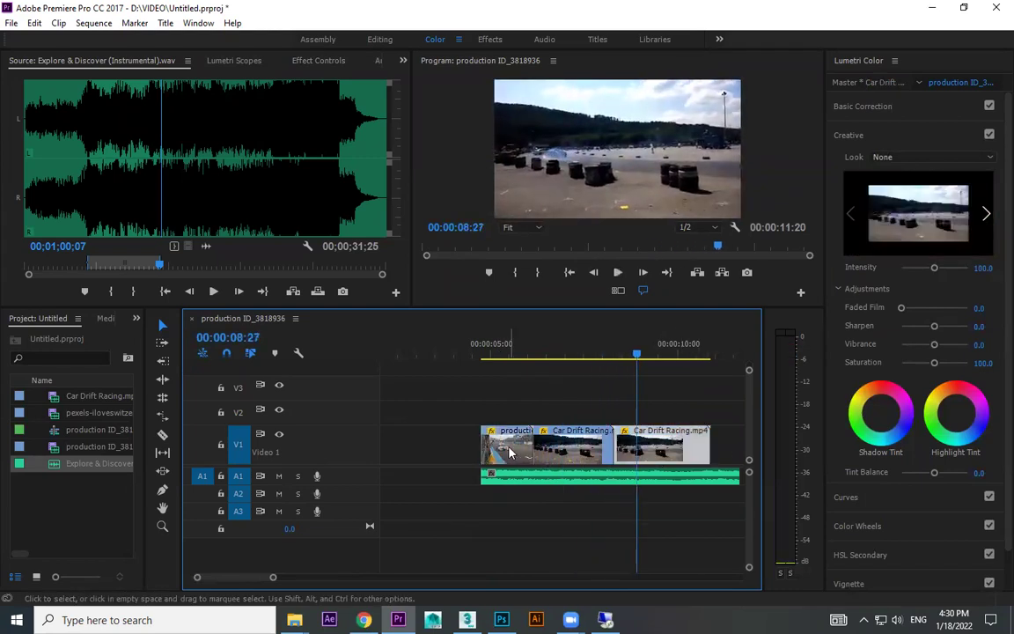
{"action": "left_click_drag", "start_coordinate": [508, 452], "coordinate": [433, 451]}
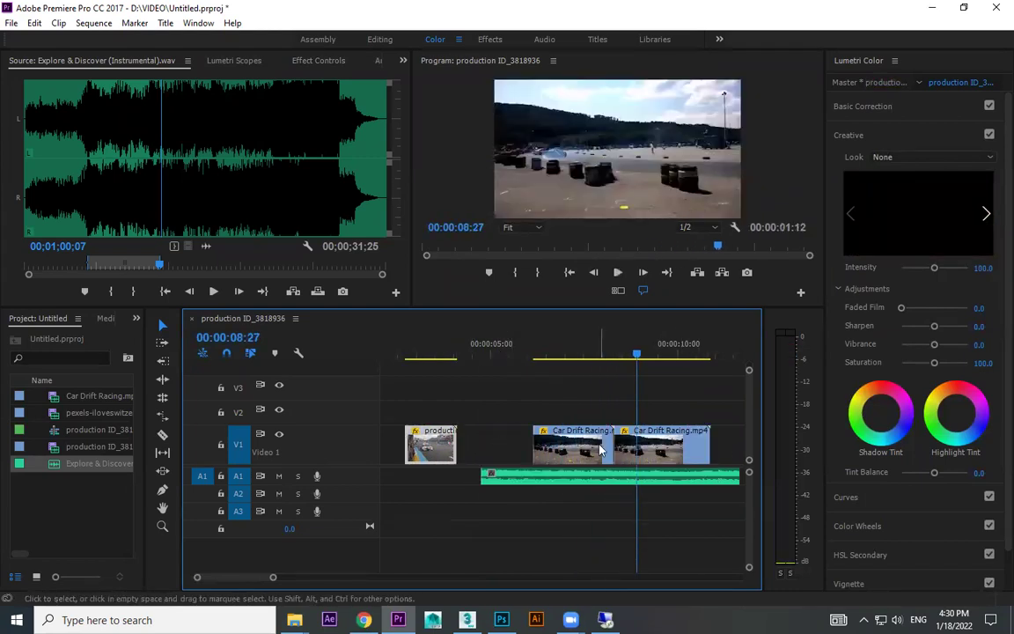
{"action": "left_click_drag", "start_coordinate": [411, 446], "coordinate": [528, 446]}
{"action": "key", "text": "minus"}
{"action": "left_click_drag", "start_coordinate": [445, 446], "coordinate": [342, 447]}
- Move the A1 music to the start of the first video clip at about 00:00:02:00, and play the sequence from there
{"action": "left_click_drag", "start_coordinate": [545, 478], "coordinate": [486, 478]}
{"action": "left_click", "coordinate": [423, 352]}
{"action": "key", "text": "space"}
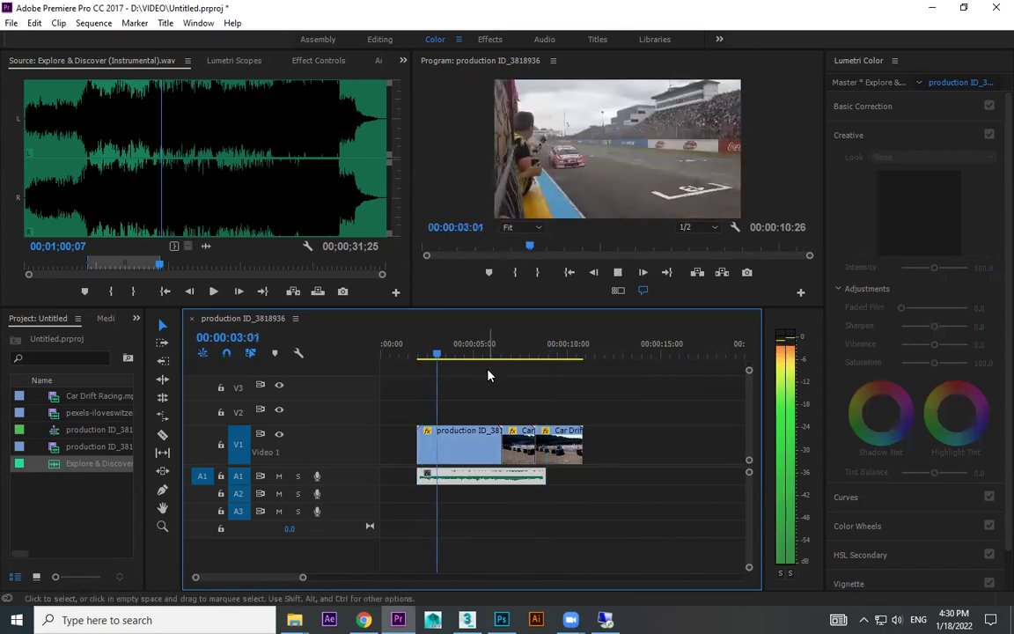
{"action": "key", "text": "space"}
- Move both Car Drift Racing clips to about 00:00:09:16, rate-stretch the production ID_3818936.mp4 clip to fill the gap, and play the result
{"action": "left_click_drag", "start_coordinate": [687, 398], "coordinate": [604, 450]}
{"action": "left_click", "coordinate": [162, 416]}
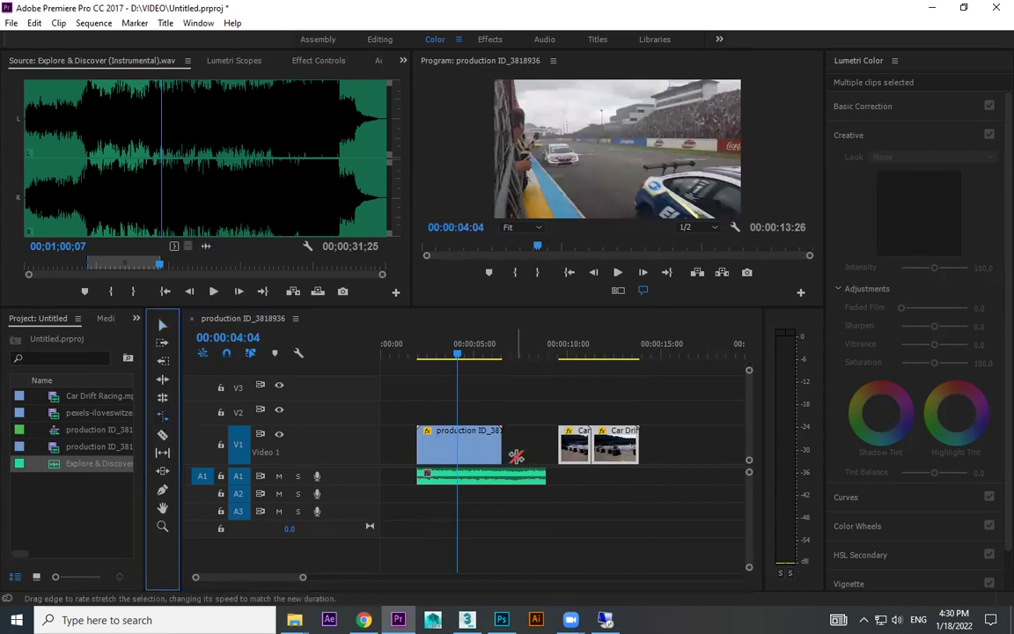
{"action": "left_click_drag", "start_coordinate": [500, 450], "coordinate": [558, 450]}
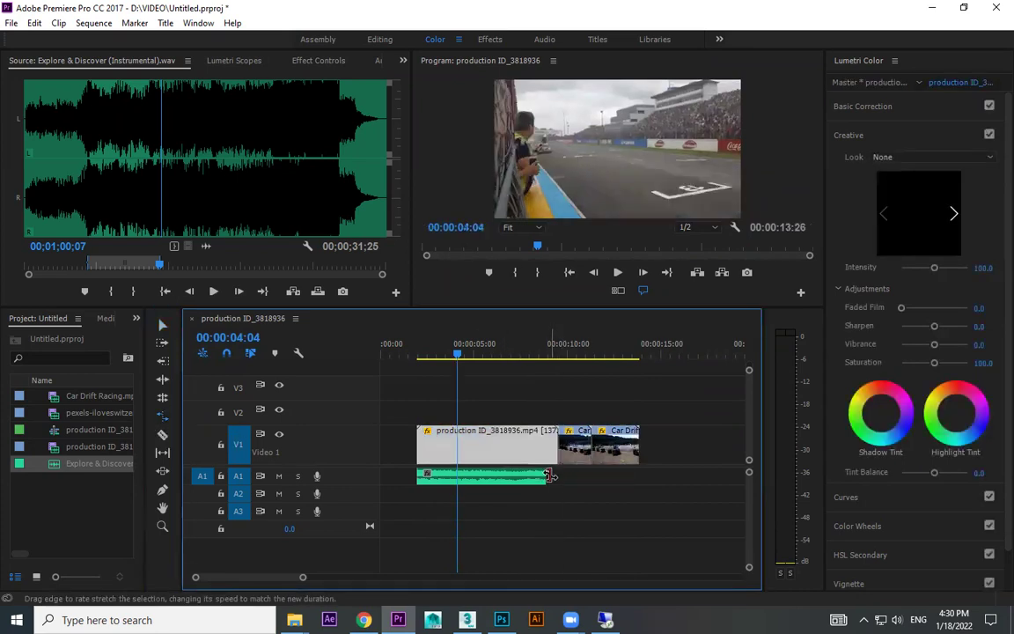
{"action": "key", "text": "space"}
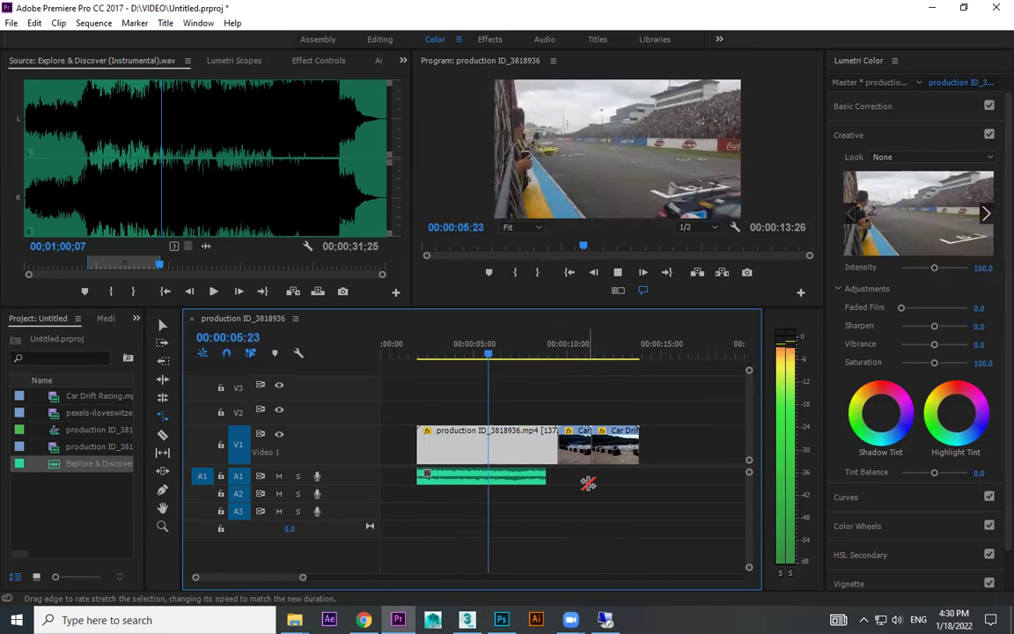
- Extend the A1 music so that it ends with the last video clip at 00:00:13:26
{"action": "left_click_drag", "start_coordinate": [548, 480], "coordinate": [651, 502]}
{"action": "left_click", "coordinate": [570, 482]}
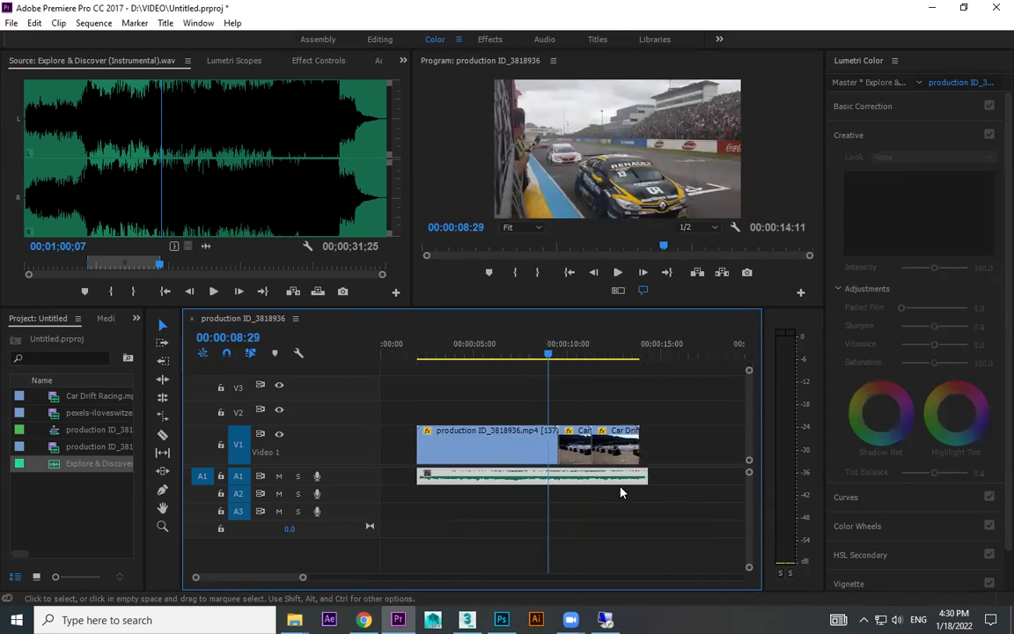
{"action": "left_click_drag", "start_coordinate": [646, 476], "coordinate": [633, 477]}
- Open the music clip's volume effect, turn off Level keyframing, and lower the Level to -16.3 dB
{"action": "left_click", "coordinate": [308, 62]}
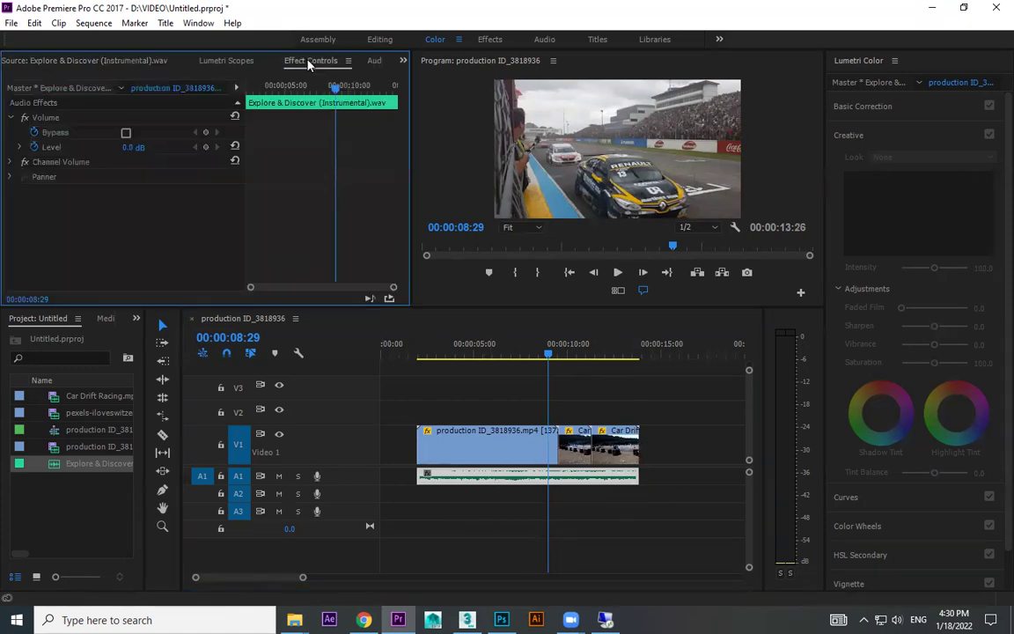
{"action": "left_click", "coordinate": [34, 148]}
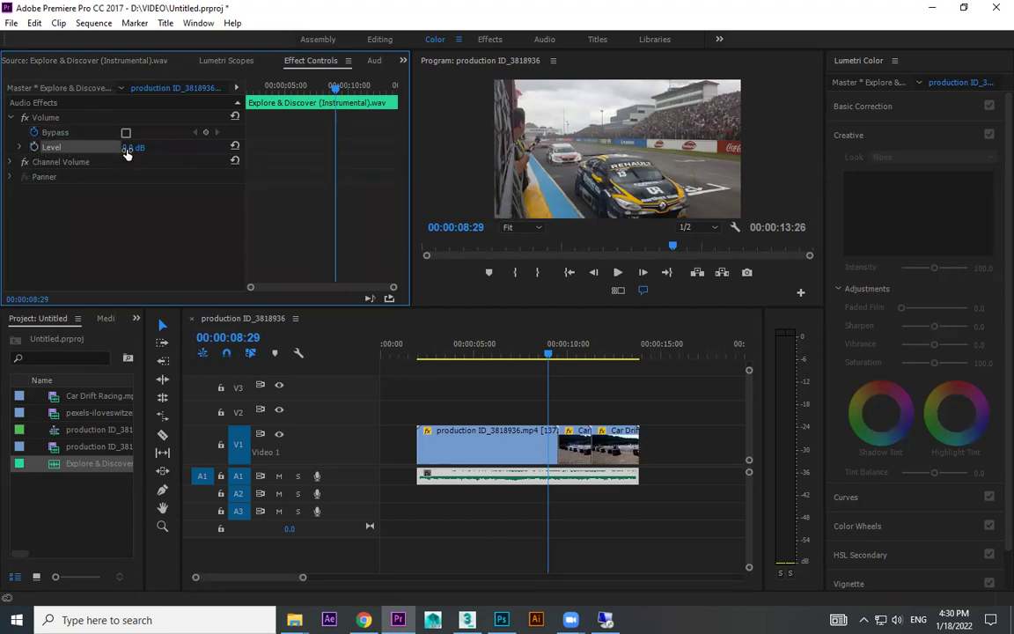
{"action": "left_click_drag", "start_coordinate": [133, 148], "coordinate": [116, 147]}
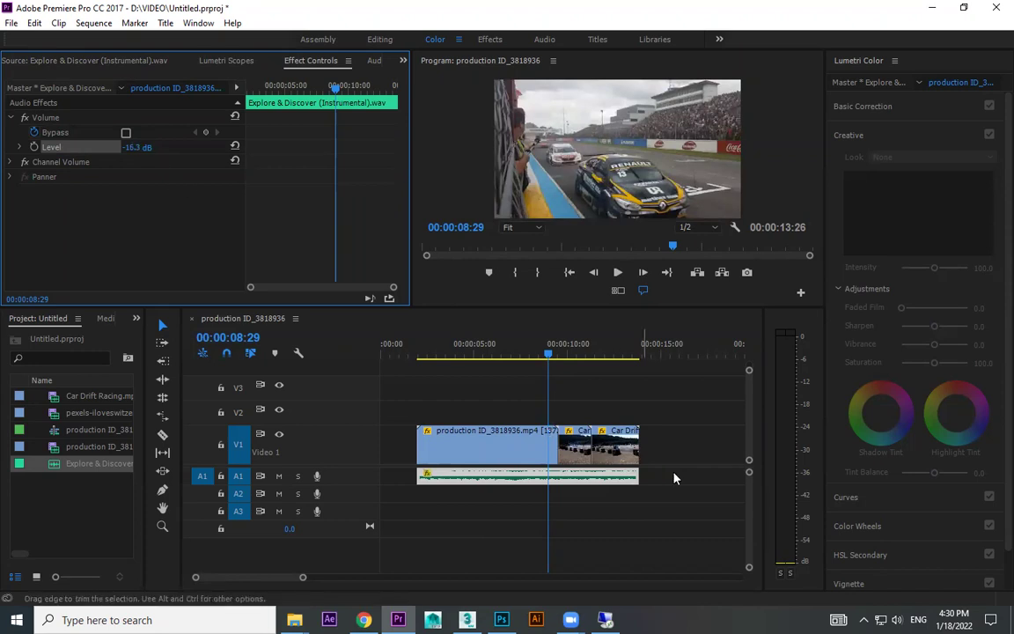
- Lower the music's Level to -26.6 dB and listen to the sequence
{"action": "key", "text": "space"}
{"action": "left_click_drag", "start_coordinate": [137, 147], "coordinate": [131, 147]}
{"action": "key", "text": "space"}
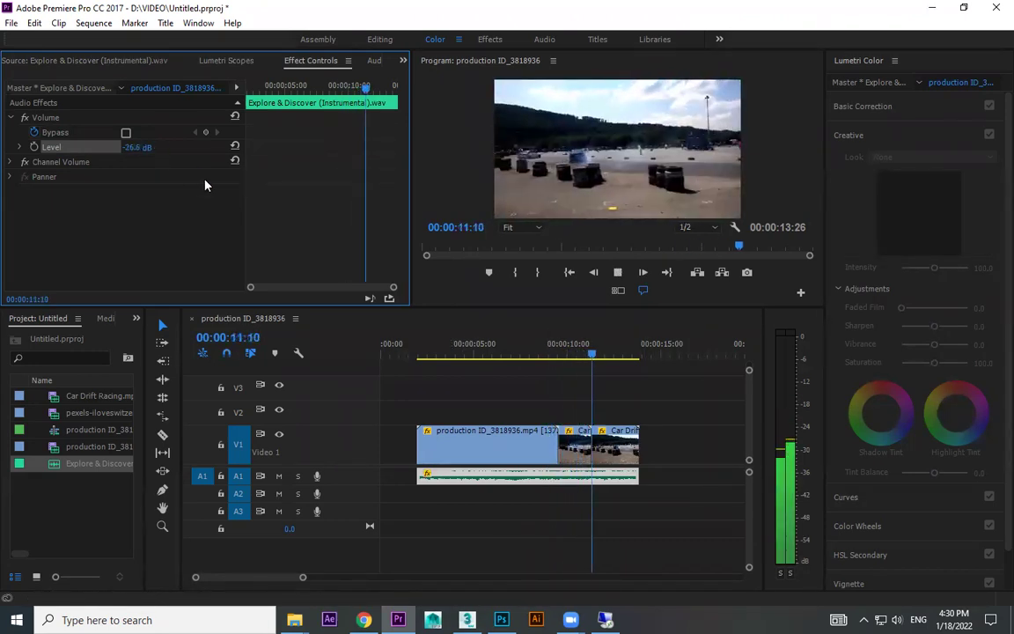
{"action": "key", "text": "space"}
- Raise the music's Level to 6.0 dB and play the sequence from 00:00:03:14
{"action": "left_click_drag", "start_coordinate": [132, 149], "coordinate": [129, 149]}
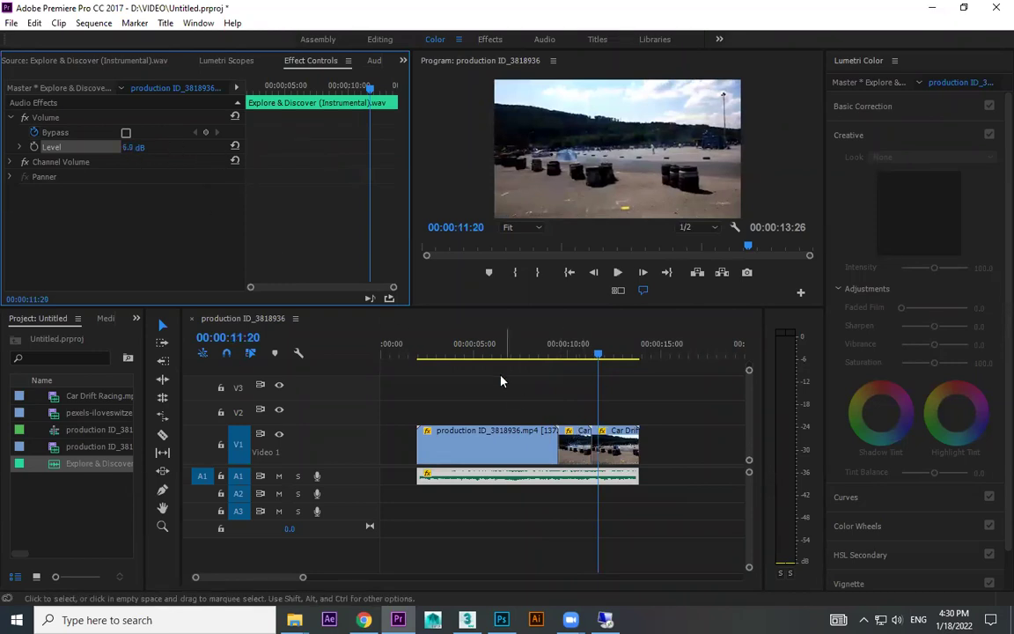
{"action": "left_click", "coordinate": [447, 352]}
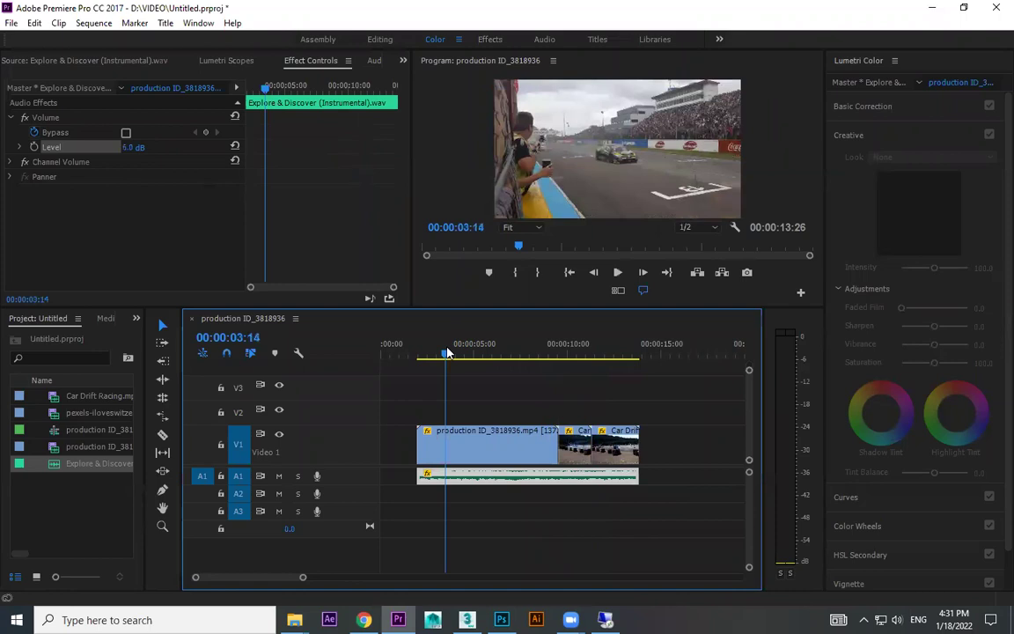
{"action": "key", "text": "space"}
{"action": "key", "text": "space"}
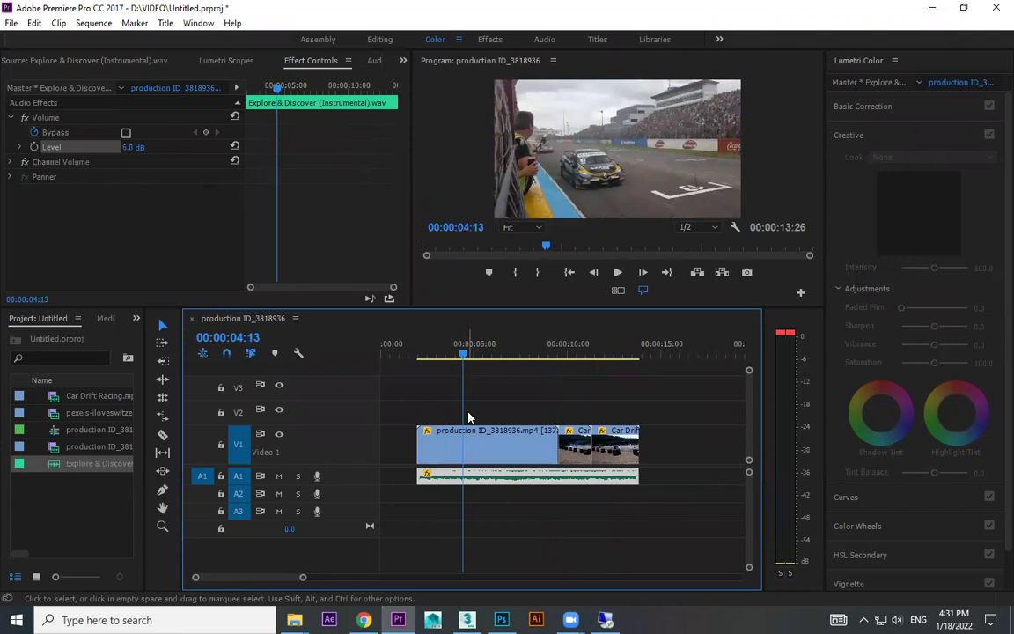
- Set the music's Level to -25 dB and play the sequence
{"action": "left_click_drag", "start_coordinate": [130, 147], "coordinate": [127, 147]}
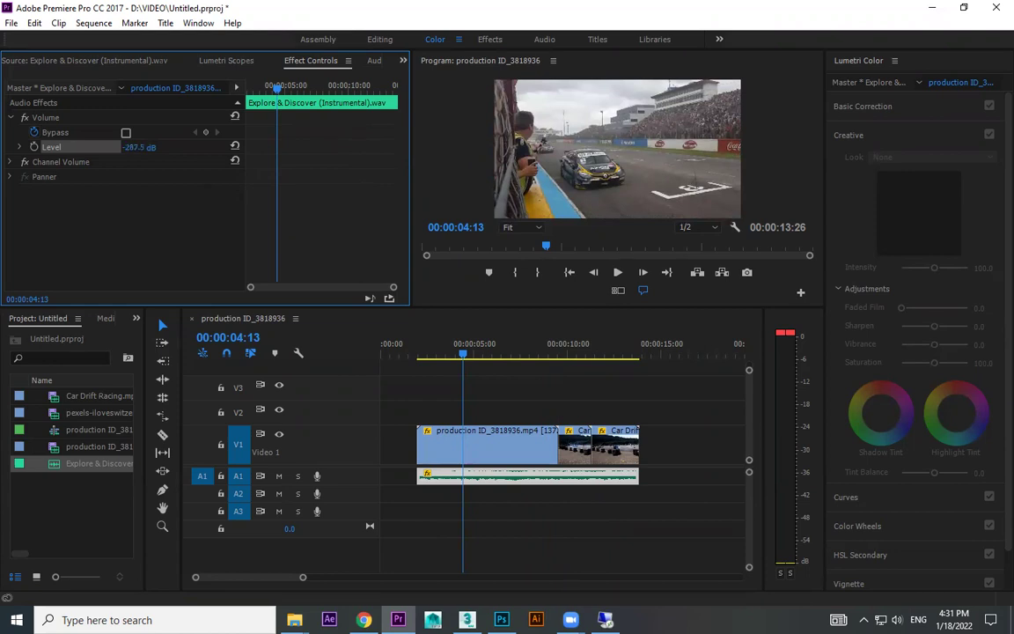
{"action": "left_click_drag", "start_coordinate": [139, 148], "coordinate": [198, 148]}
{"action": "left_click", "coordinate": [129, 147]}
{"action": "type", "text": "-25"}
{"action": "key", "text": "Return"}
{"action": "key", "text": "space"}
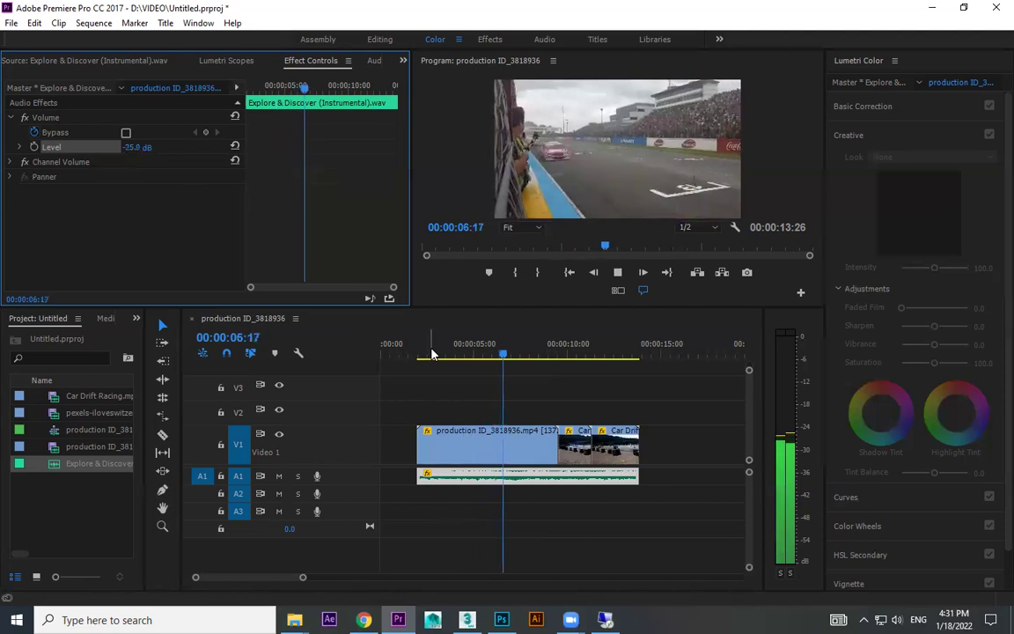
{"action": "key", "text": "space"}
- Set the music's Level to 0 dB and play the sequence to about 00:00:09:29
{"action": "left_click", "coordinate": [138, 148]}
{"action": "type", "text": "0"}
{"action": "key", "text": "Return"}
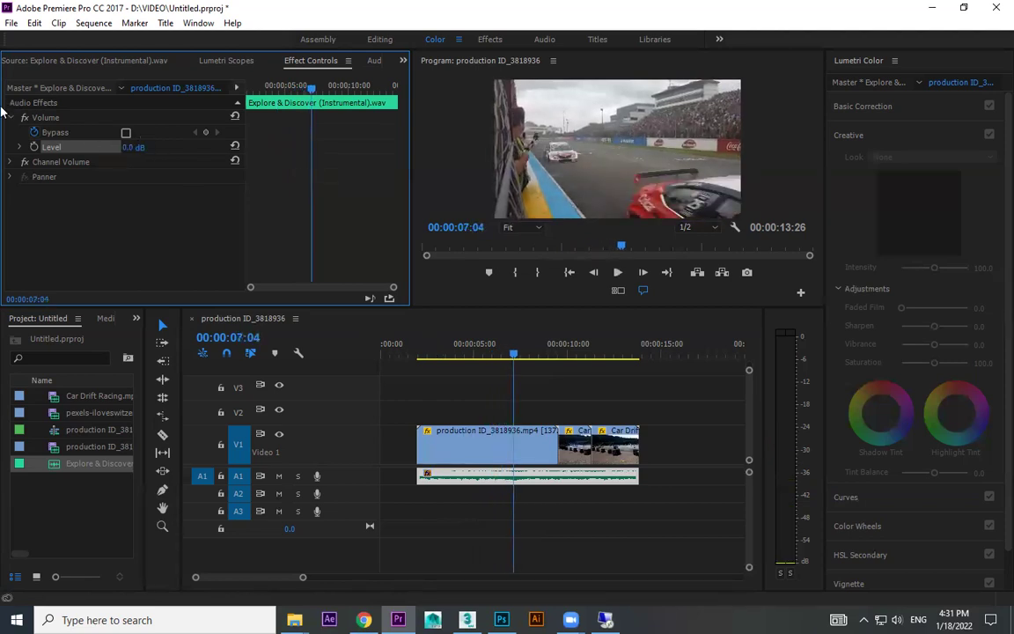
{"action": "key", "text": "space"}
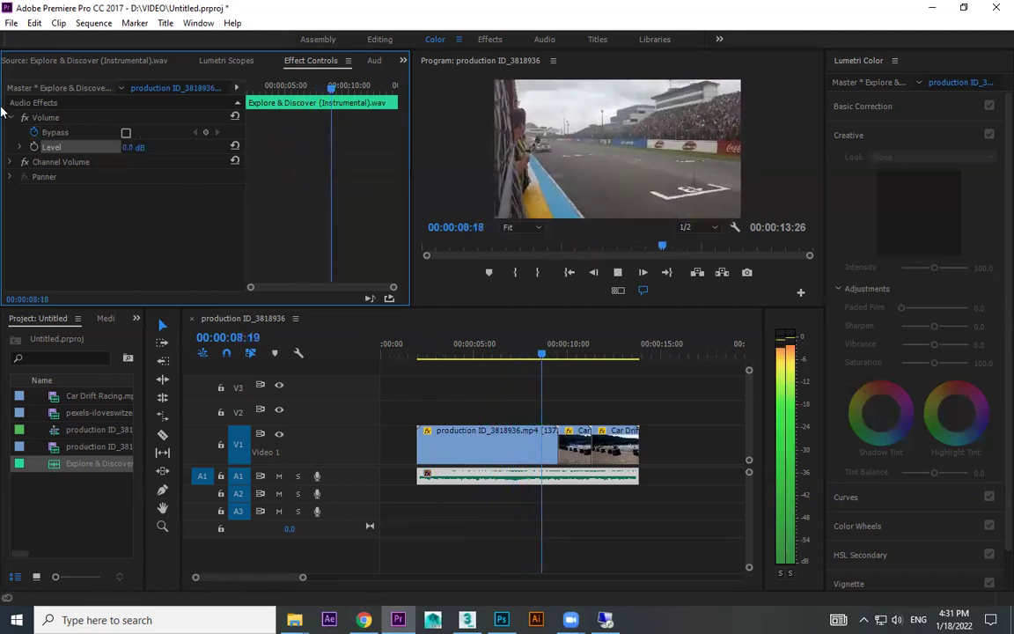
{"action": "key", "text": "space"}
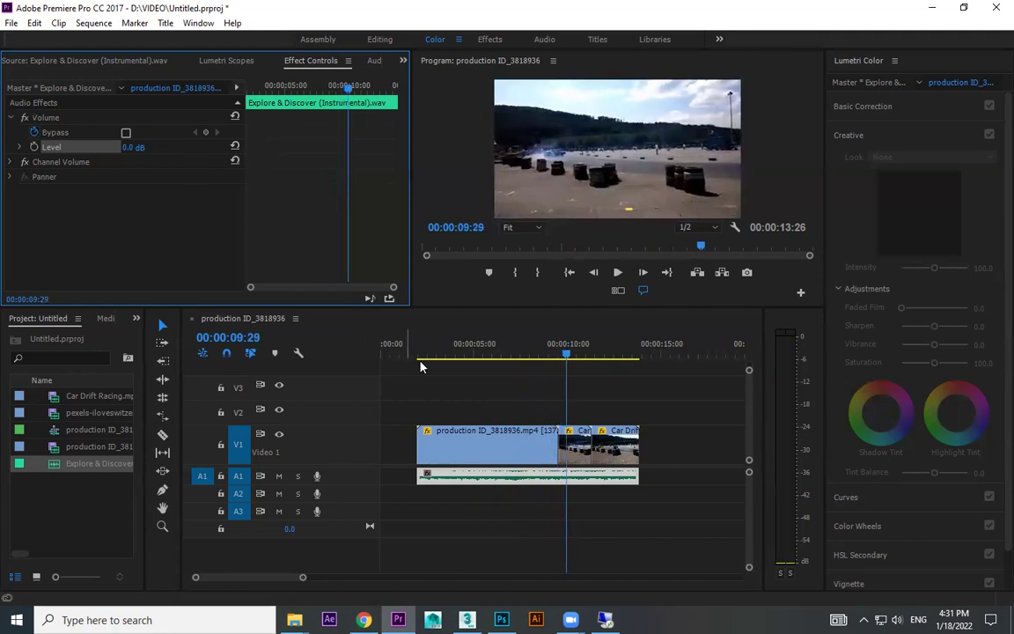
- Play the sequence in short bursts from 00:00:03:14 to 00:00:06:20, and save the project
{"action": "left_click", "coordinate": [447, 356]}
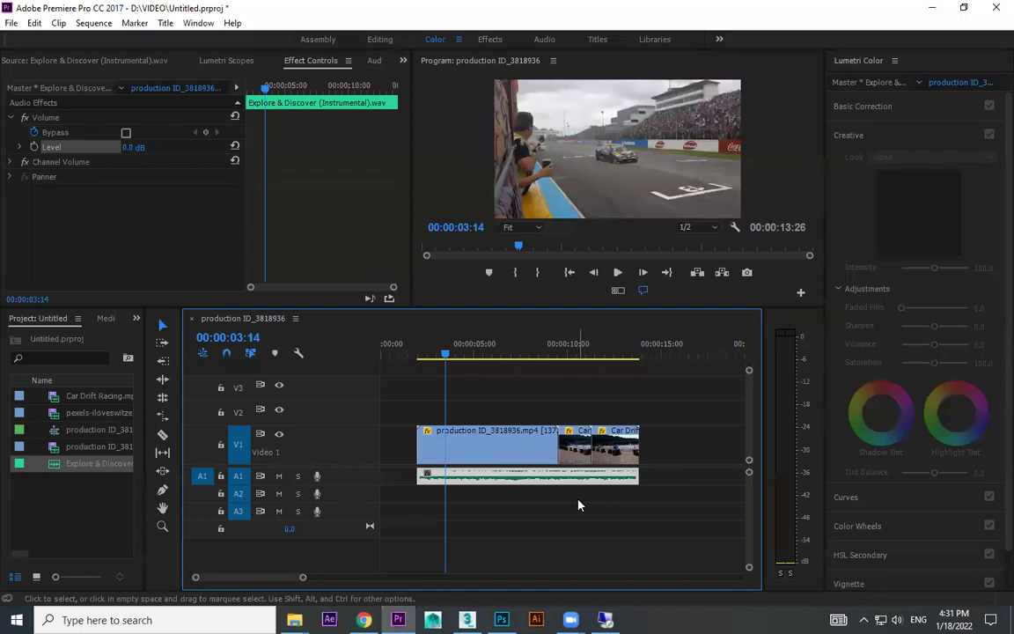
{"action": "key", "text": "space"}
{"action": "key", "text": "space"}
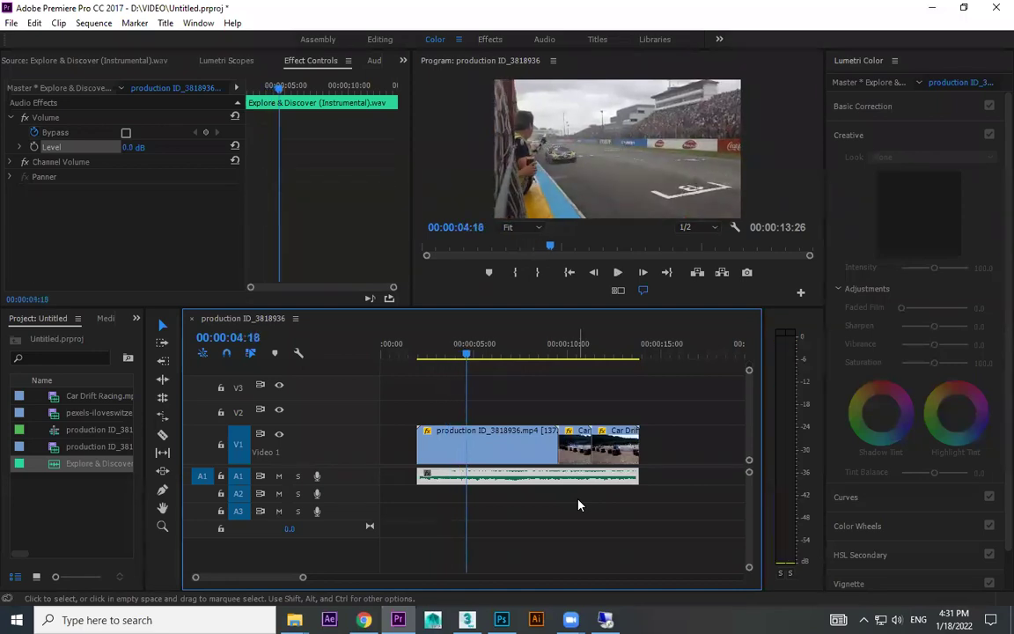
{"action": "key", "text": "space"}
{"action": "key", "text": "space"}
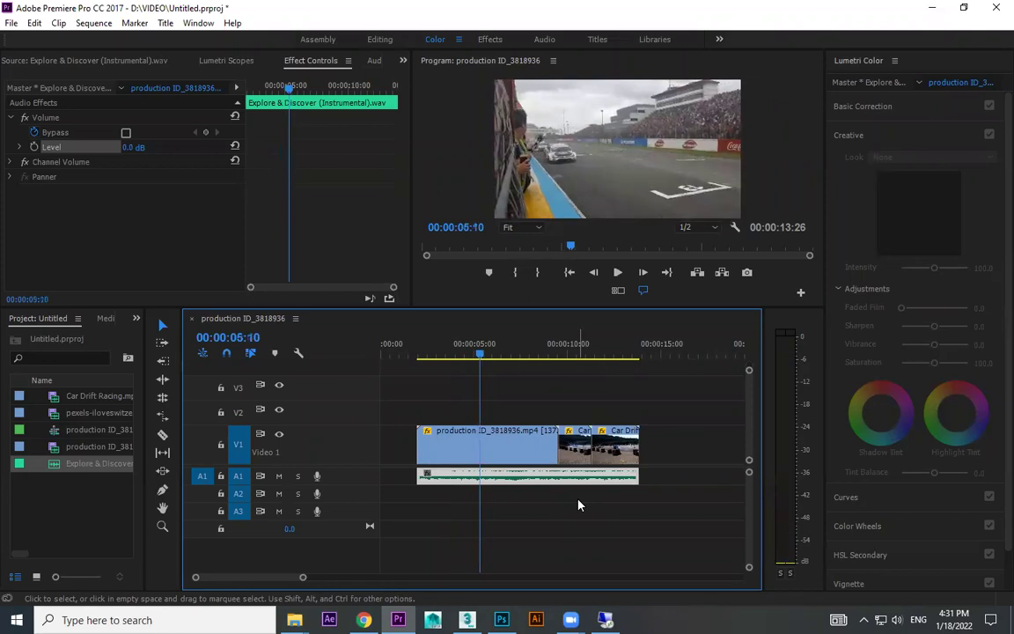
{"action": "key", "text": "space"}
{"action": "key", "text": "space"}
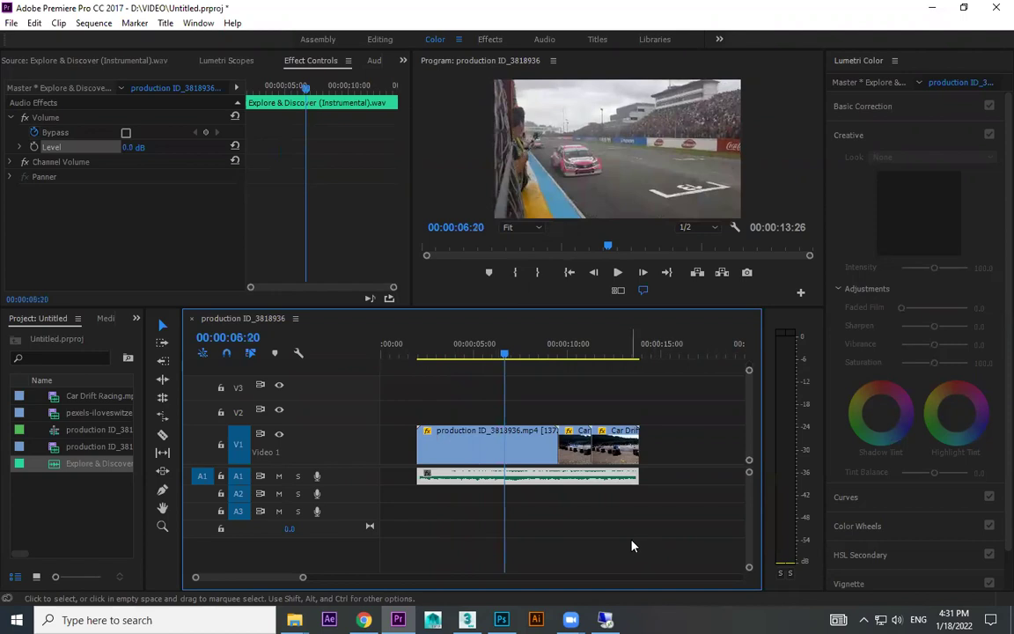
{"action": "key", "text": "ctrl+s"}
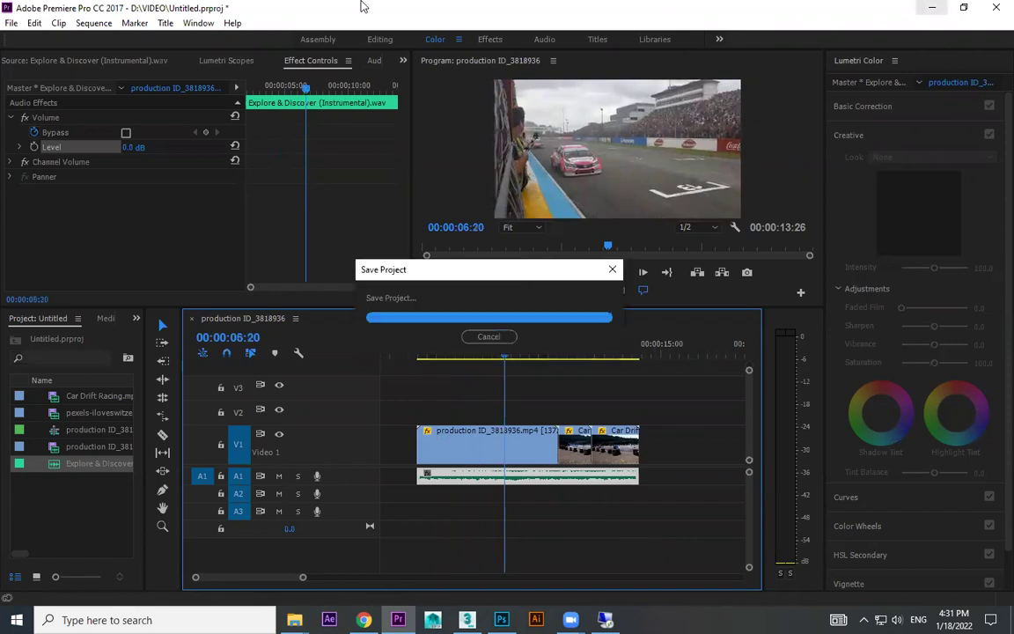
- Keyframe the music's Level at 0 dB at 00:00:04:06, and lower it to -21.7 dB at 00:00:05:13
{"action": "left_click_drag", "start_coordinate": [506, 355], "coordinate": [457, 356]}
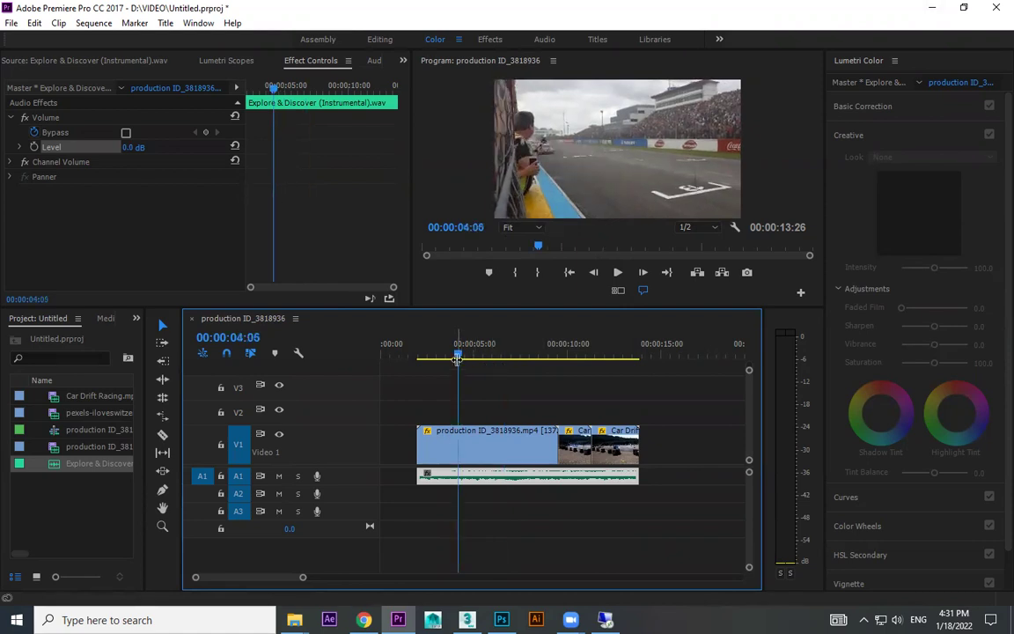
{"action": "left_click", "coordinate": [33, 147]}
{"action": "key", "text": "space"}
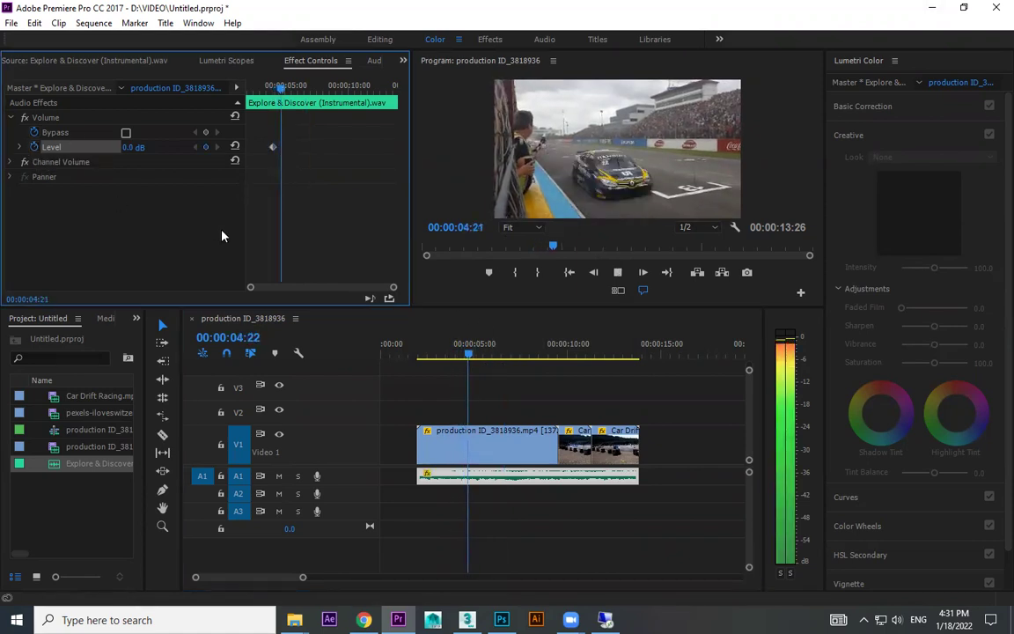
{"action": "key", "text": "space"}
{"action": "left_click_drag", "start_coordinate": [134, 148], "coordinate": [95, 148]}
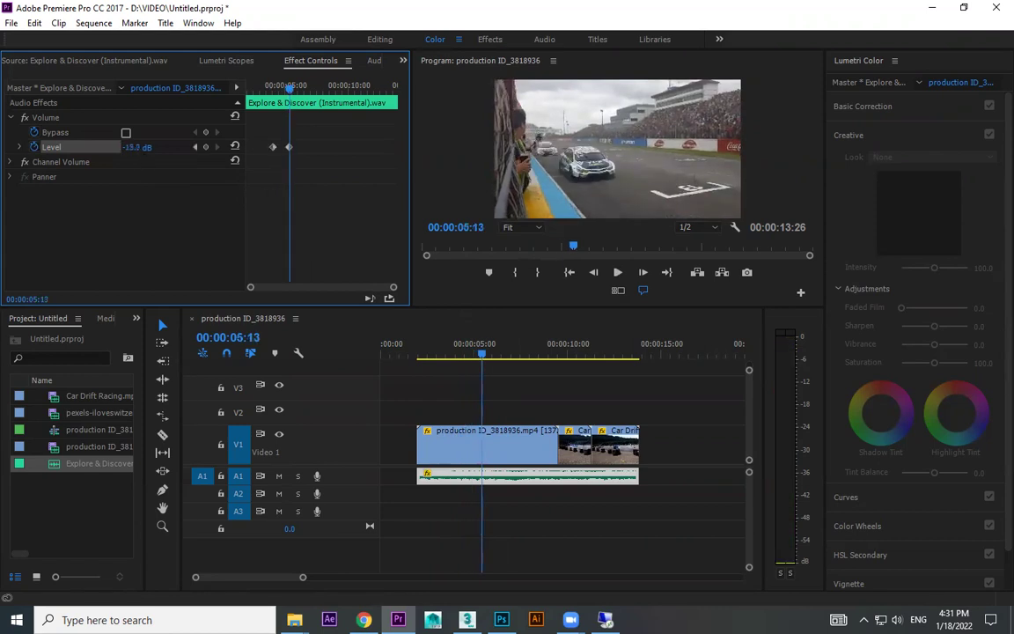
- Add a Level keyframe holding -21.7 dB at 00:00:08:19, and raise the Level to 0 dB at 00:00:09:18
{"action": "key", "text": "space"}
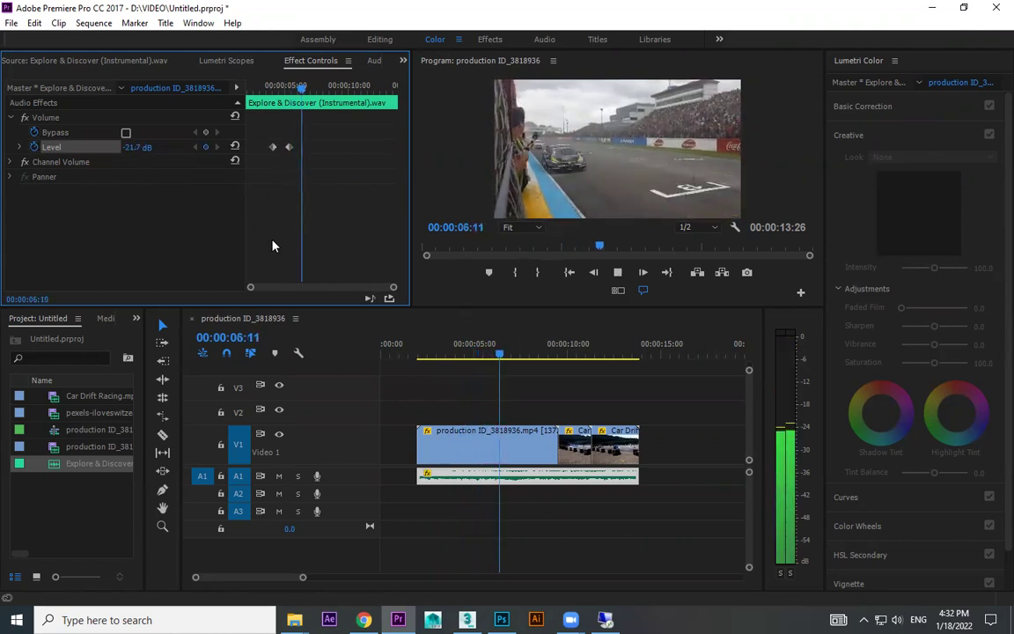
{"action": "key", "text": "space"}
{"action": "left_click", "coordinate": [206, 148]}
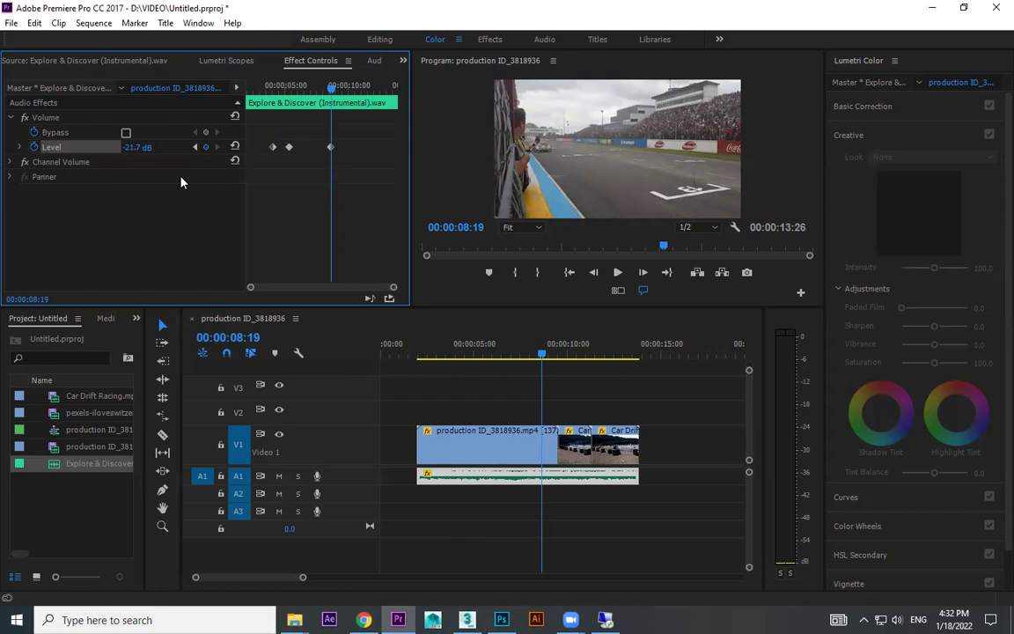
{"action": "key", "text": "space"}
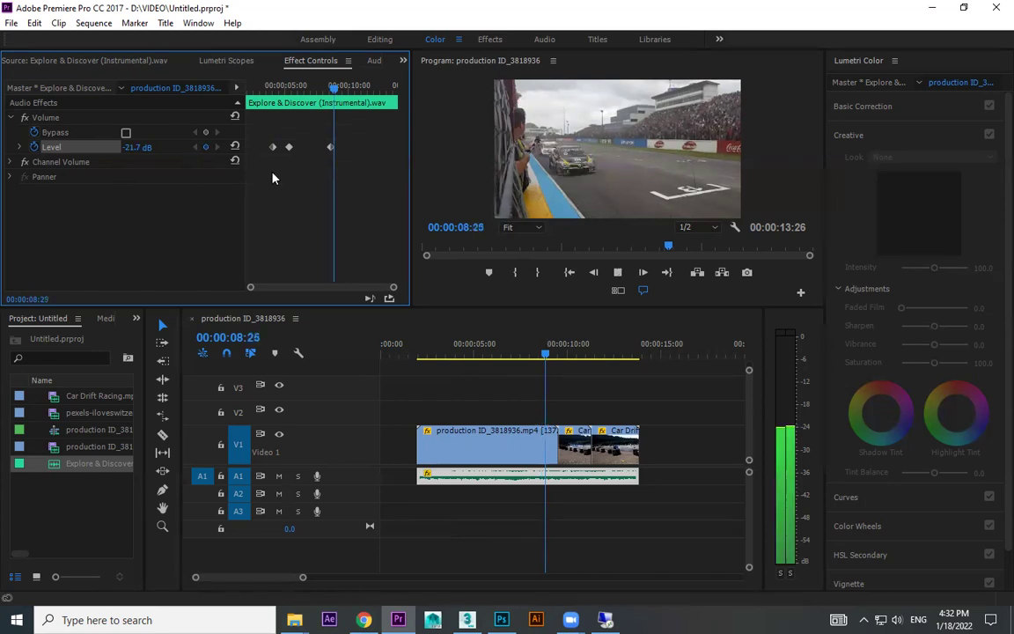
{"action": "left_click", "coordinate": [140, 144]}
{"action": "type", "text": "0"}
{"action": "key", "text": "Return"}
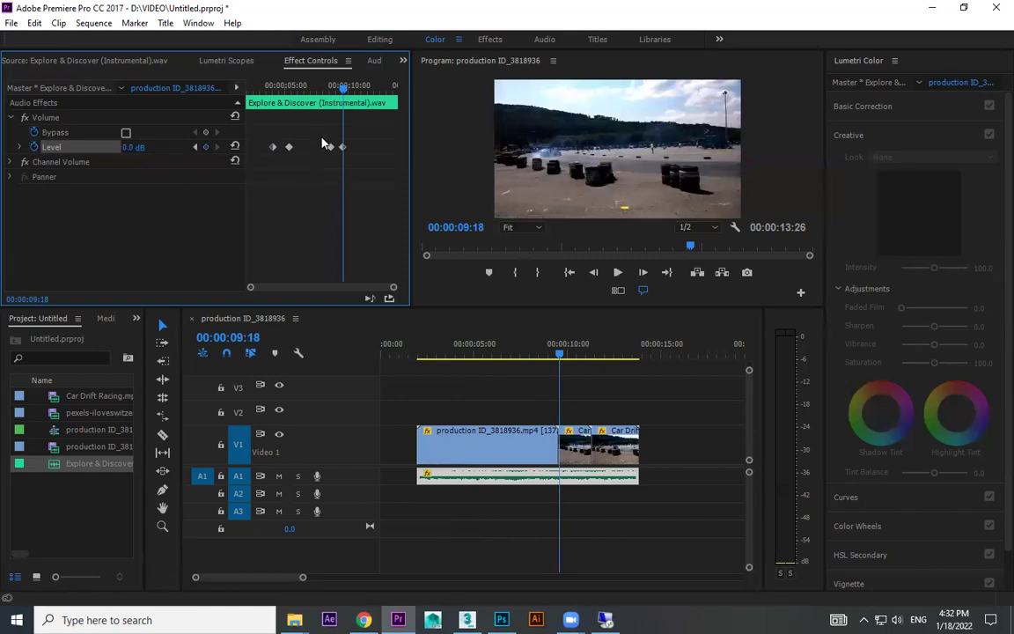
- Play the sequence from about 00:00:02:27 and again from about 00:00:04:00 to hear the keyframed music volume
{"action": "left_click", "coordinate": [256, 88]}
{"action": "key", "text": "space"}
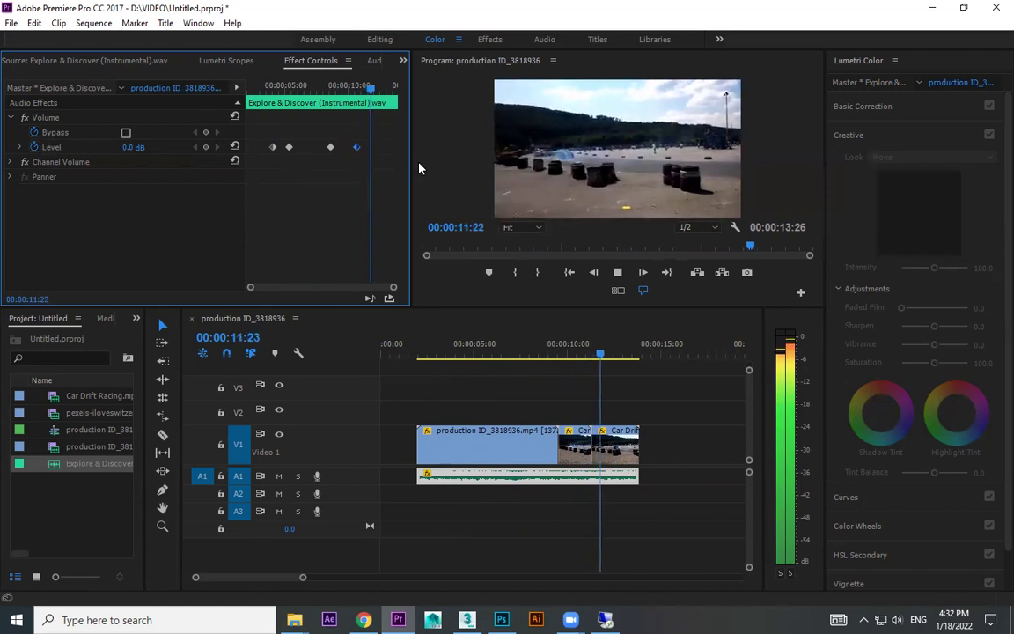
{"action": "key", "text": "space"}
{"action": "left_click", "coordinate": [271, 88]}
{"action": "key", "text": "space"}
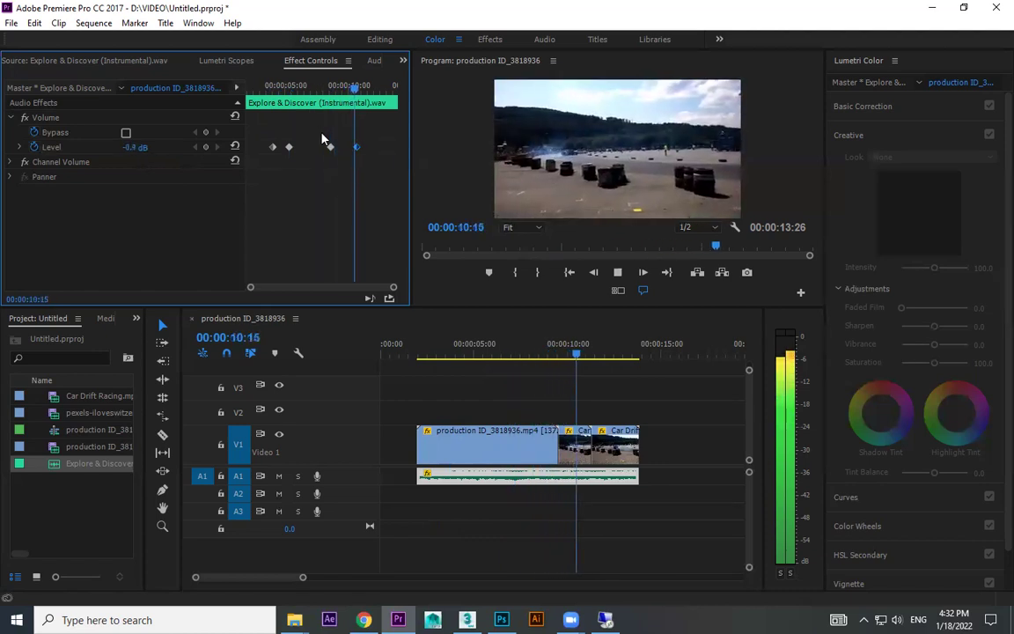
- Replay the music's keyframed stretch, and remove all its Level keyframes by turning off keyframing for Level
{"action": "left_click_drag", "start_coordinate": [326, 88], "coordinate": [268, 91]}
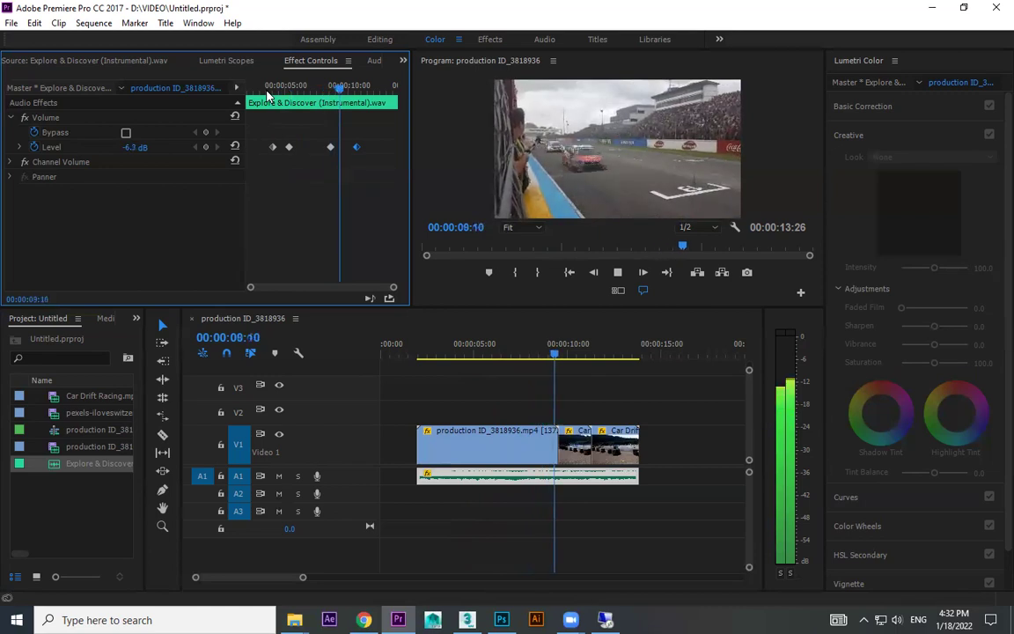
{"action": "key", "text": "space"}
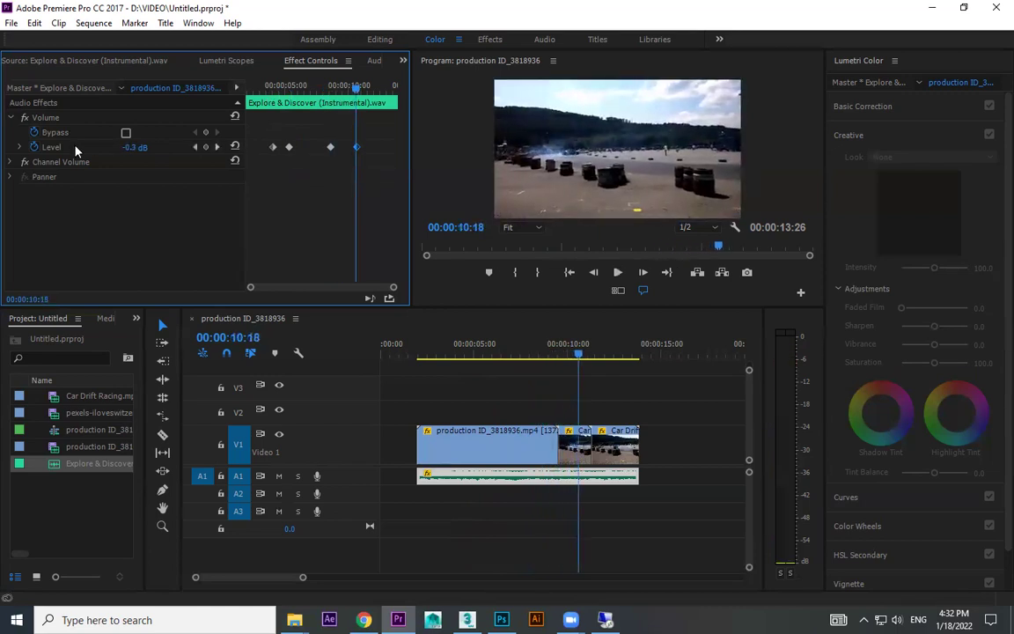
{"action": "left_click", "coordinate": [35, 151]}
{"action": "key", "text": "Return"}
{"action": "key", "text": "space"}
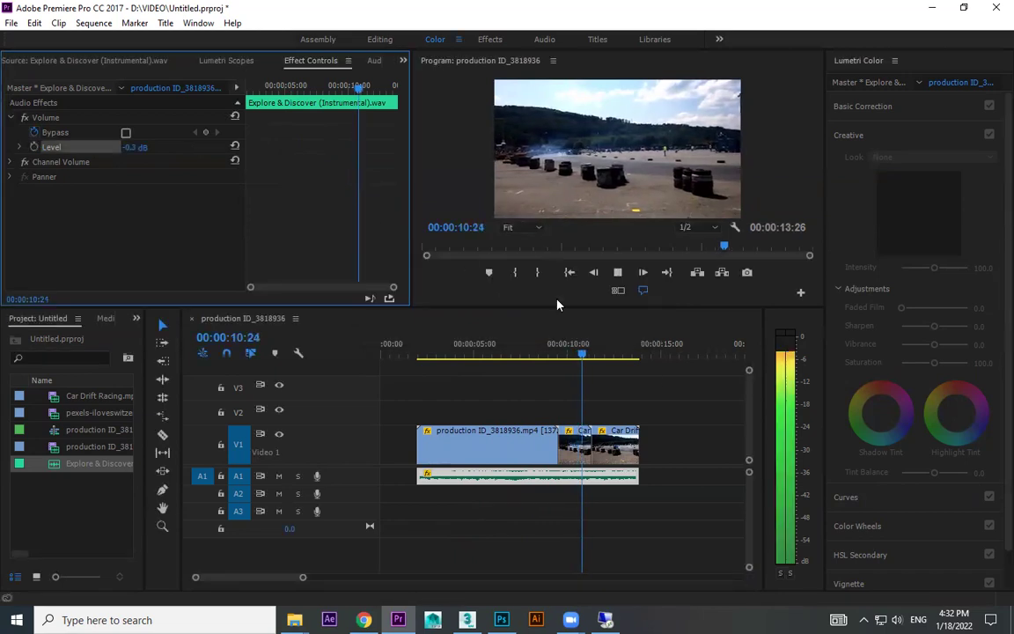
- Increase the height of the video tracks and of audio track A1 so that A1's stereo waveform shows
{"action": "left_click", "coordinate": [472, 324]}
{"action": "left_click", "coordinate": [490, 349]}
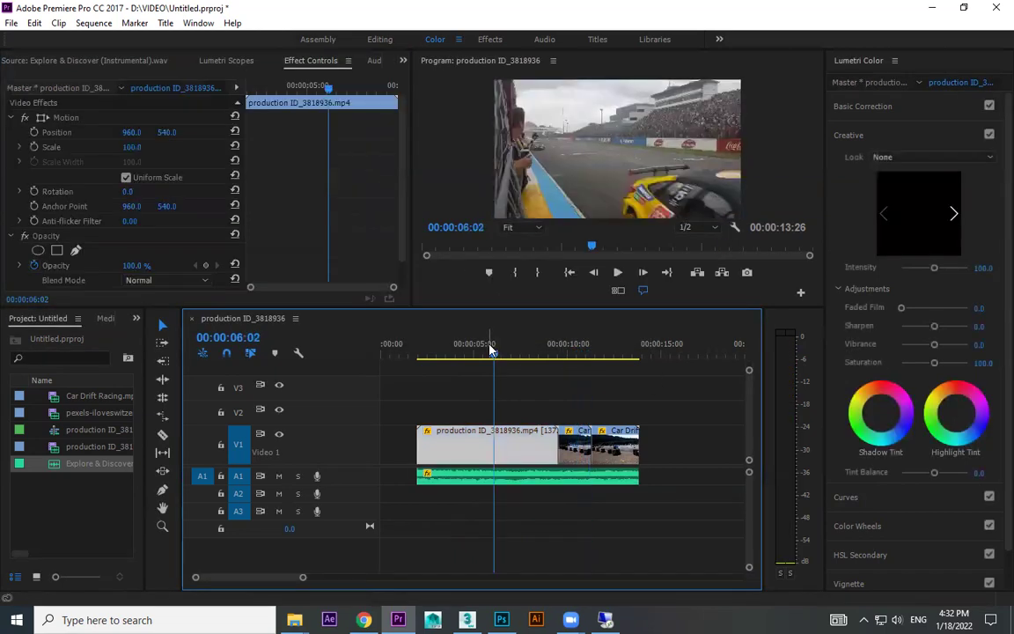
{"action": "left_click", "coordinate": [407, 148]}
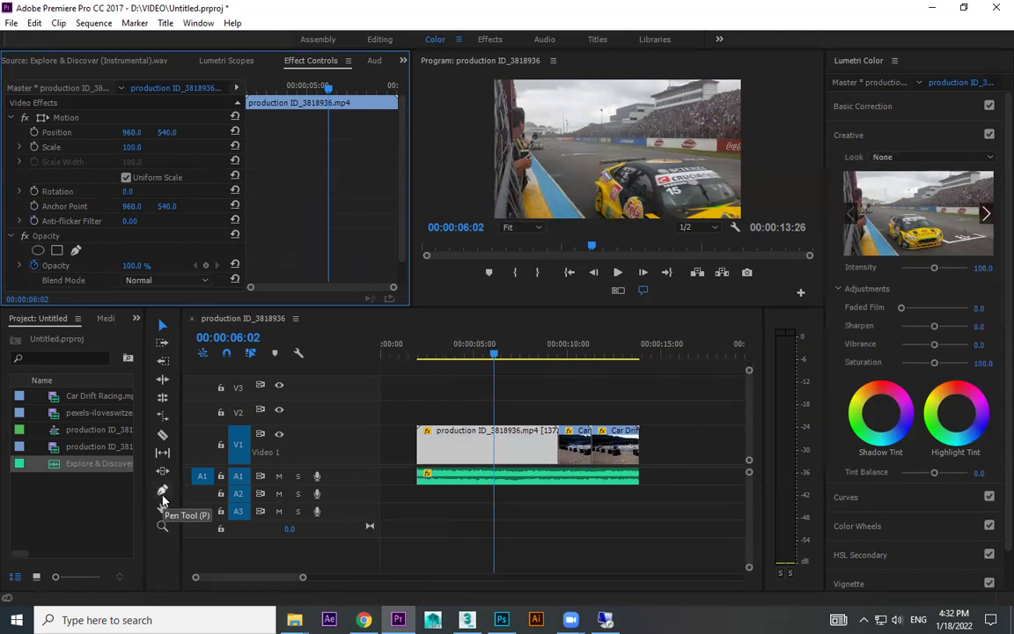
{"action": "left_click", "coordinate": [349, 483]}
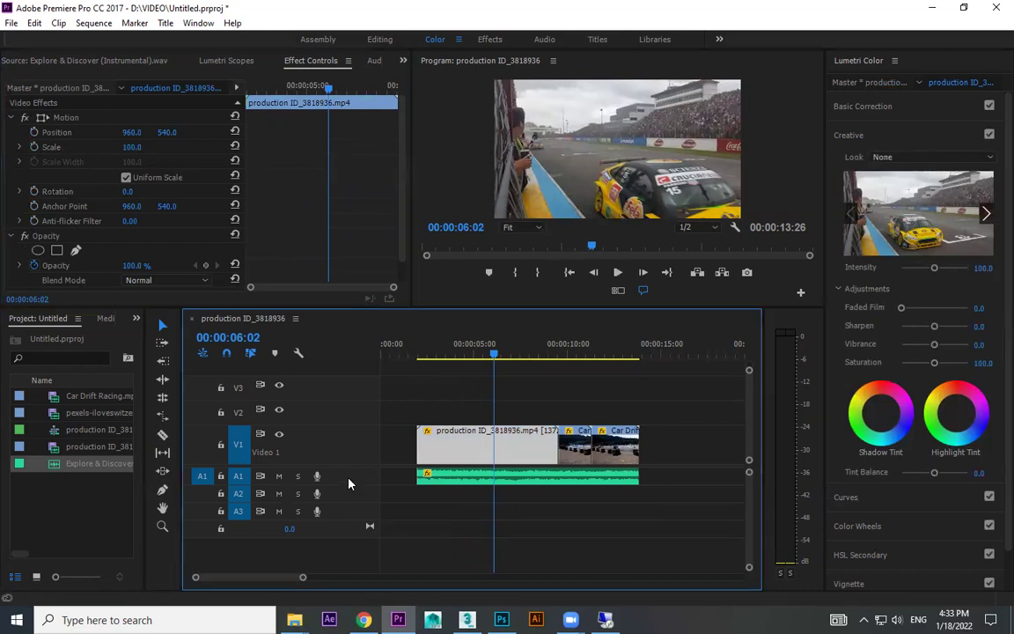
{"action": "key", "text": "ctrl+equal"}
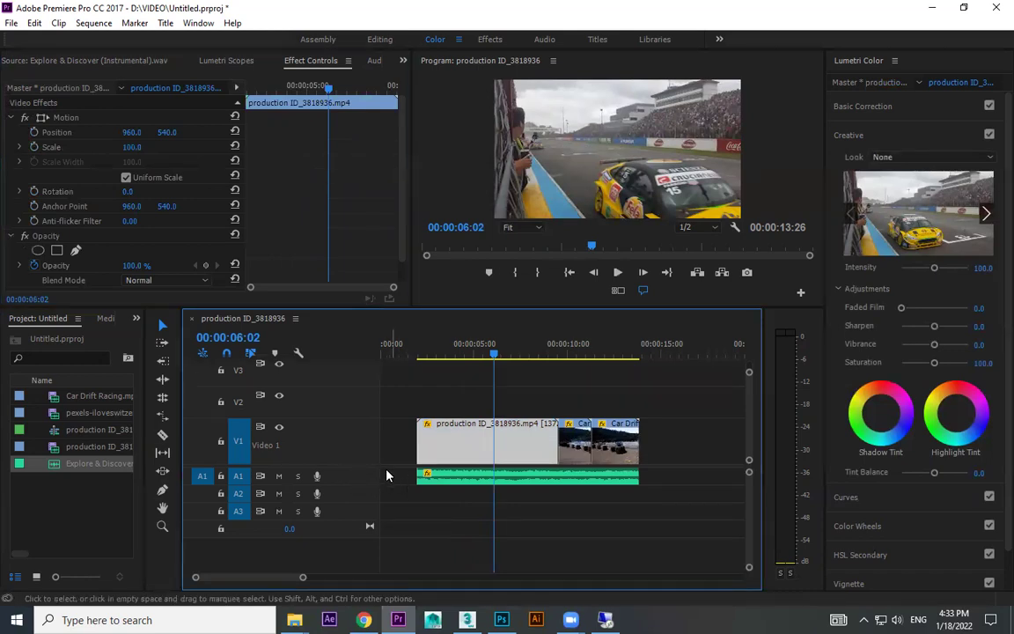
{"action": "left_click_drag", "start_coordinate": [370, 484], "coordinate": [369, 516]}
- Turn off targeting for video track V1, and make audio track A1 slightly taller
{"action": "left_click", "coordinate": [238, 449]}
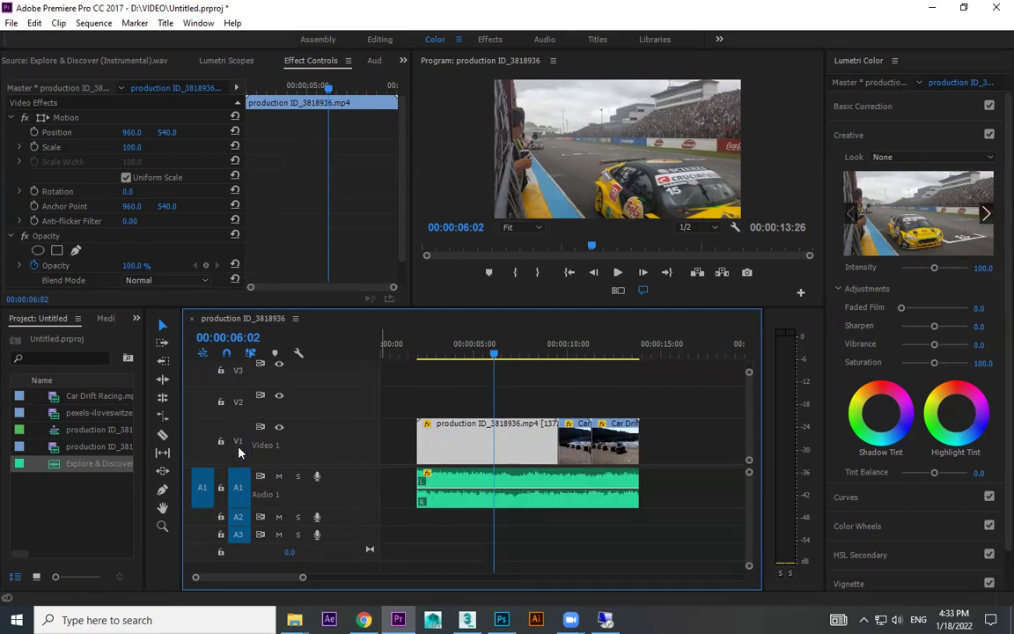
{"action": "key", "text": "ctrl+equal"}
{"action": "key", "text": "ctrl+minus"}
{"action": "left_click_drag", "start_coordinate": [358, 507], "coordinate": [360, 518]}
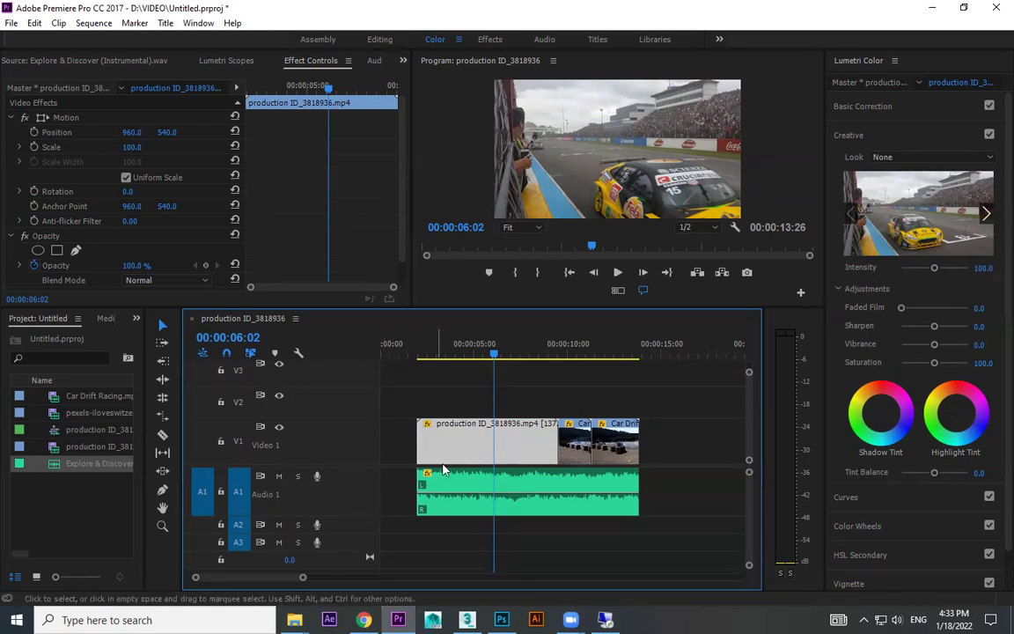
- Play the music clip from 00:00:02:17 to 00:00:05:01 to hear it at constant volume
{"action": "left_click", "coordinate": [430, 353]}
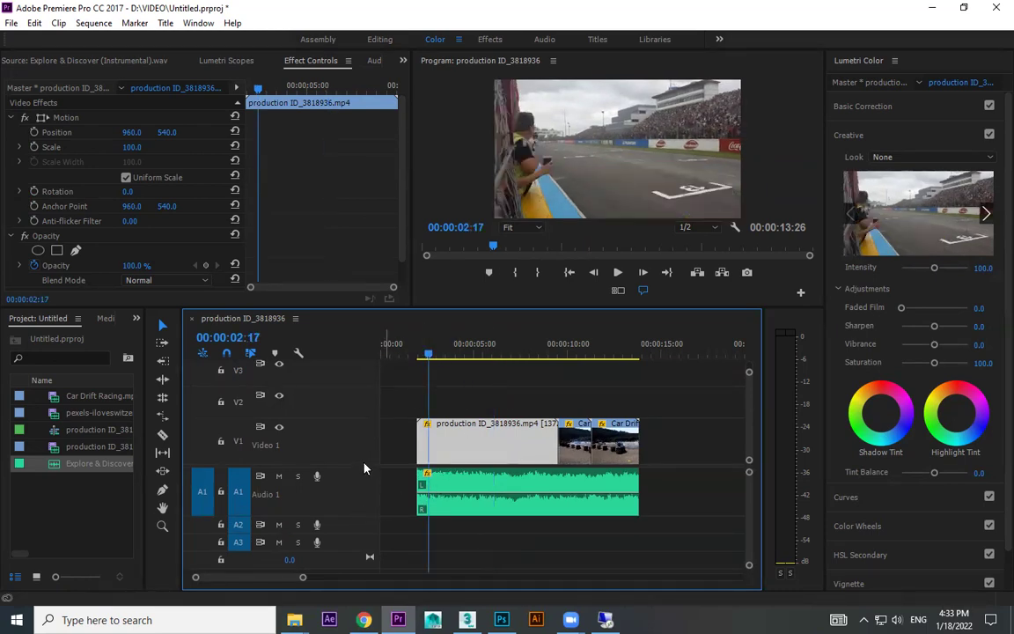
{"action": "scroll", "coordinate": [368, 446], "scroll_direction": "down", "scroll_amount": 1}
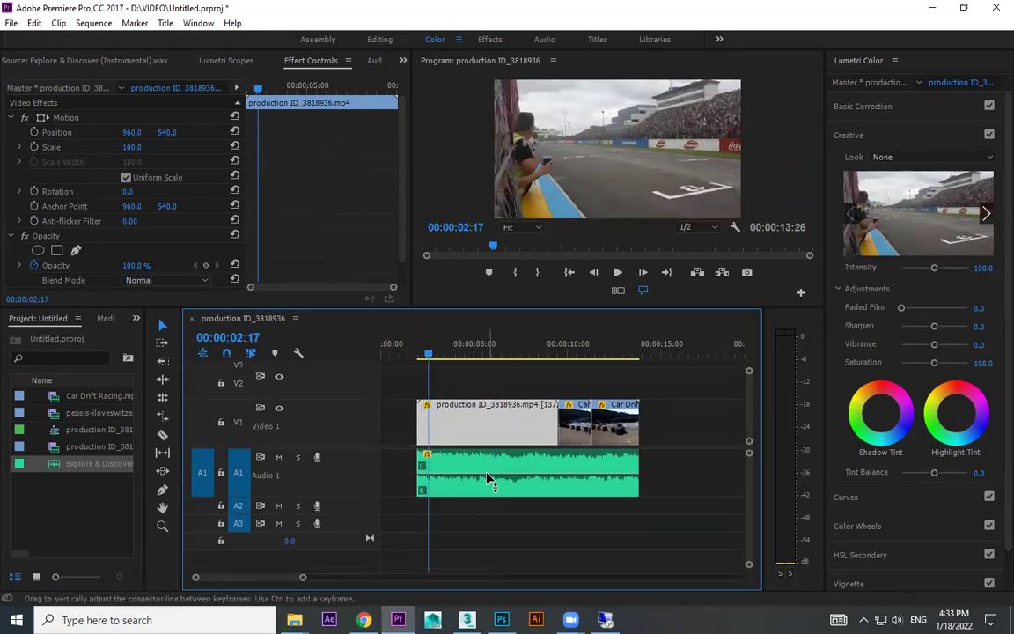
{"action": "left_click", "coordinate": [490, 479]}
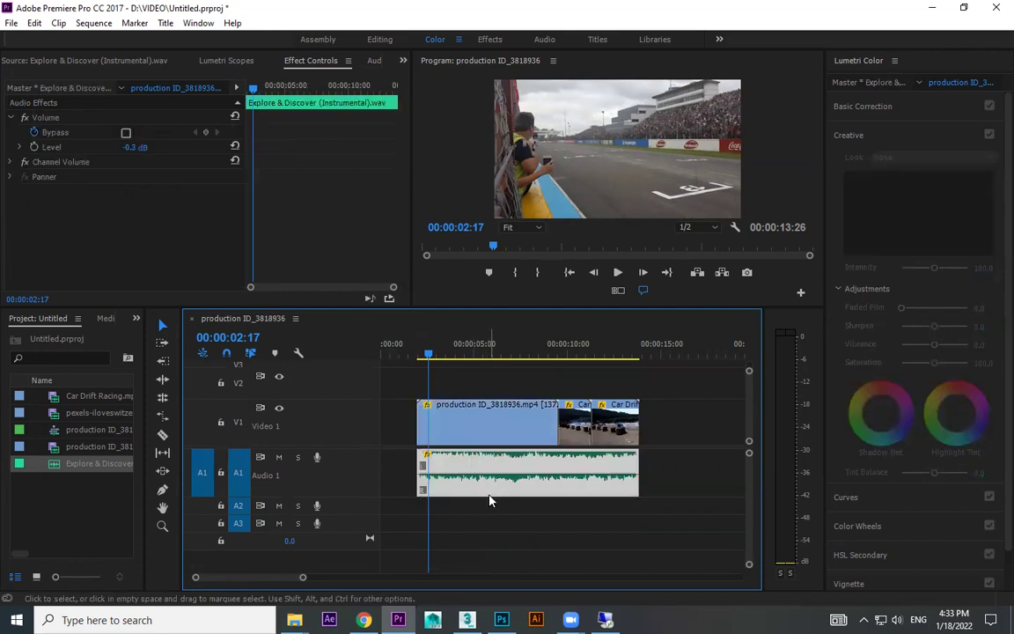
{"action": "key", "text": "space"}
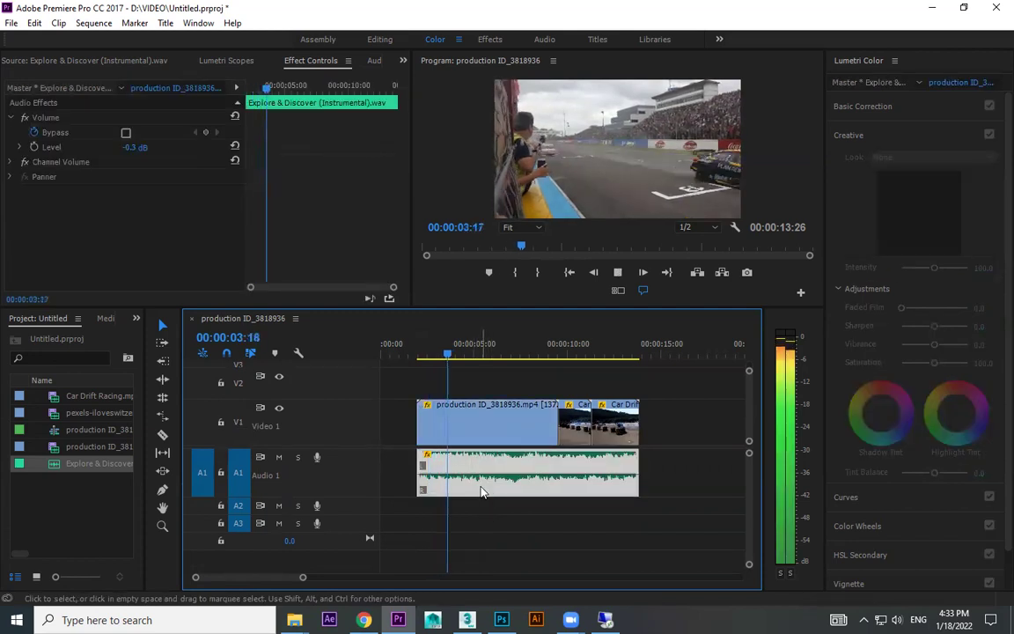
{"action": "key", "text": "space"}
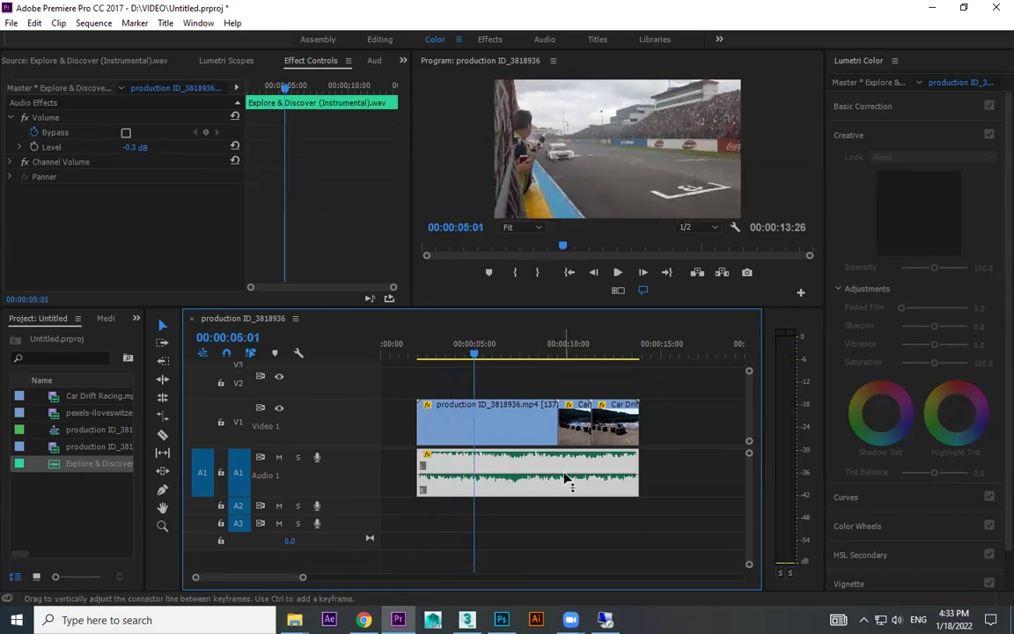
{"action": "left_click", "coordinate": [599, 508]}
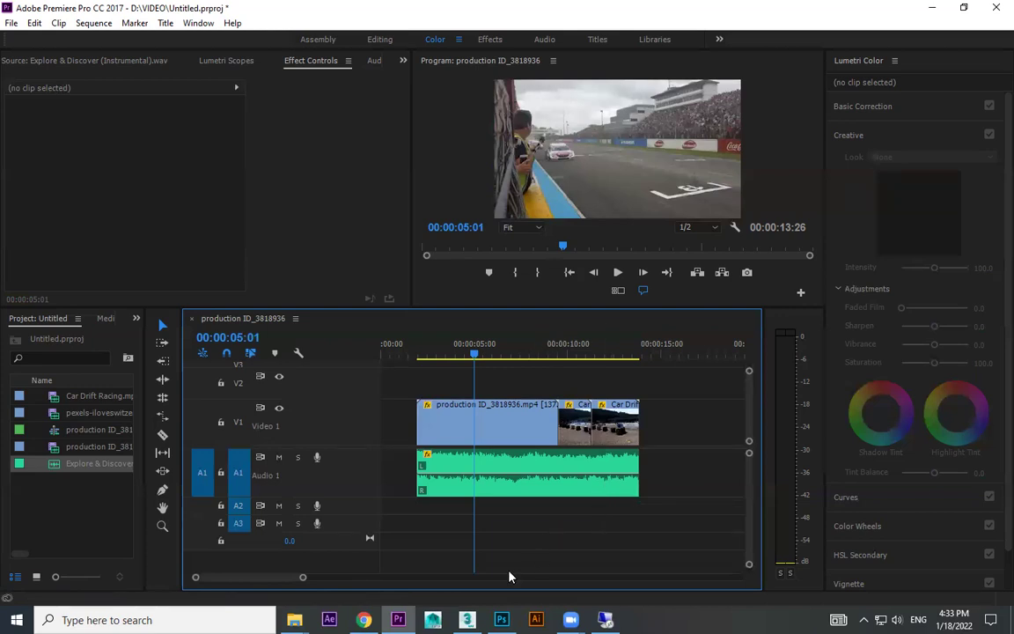
- Maximize the zoomed-in timeline with the playhead at 00:00:03:08, and activate the Pen tool
{"action": "key", "text": "grave"}
{"action": "key", "text": "grave"}
{"action": "key", "text": "grave"}
{"action": "key", "text": "grave"}
{"action": "key", "text": "grave"}
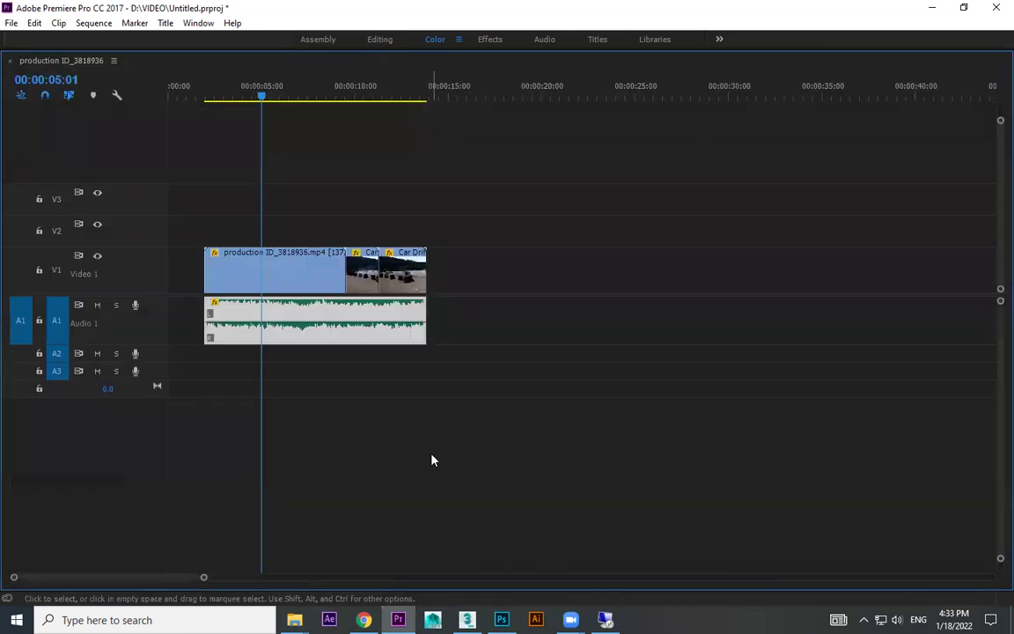
{"action": "key", "text": "equal"}
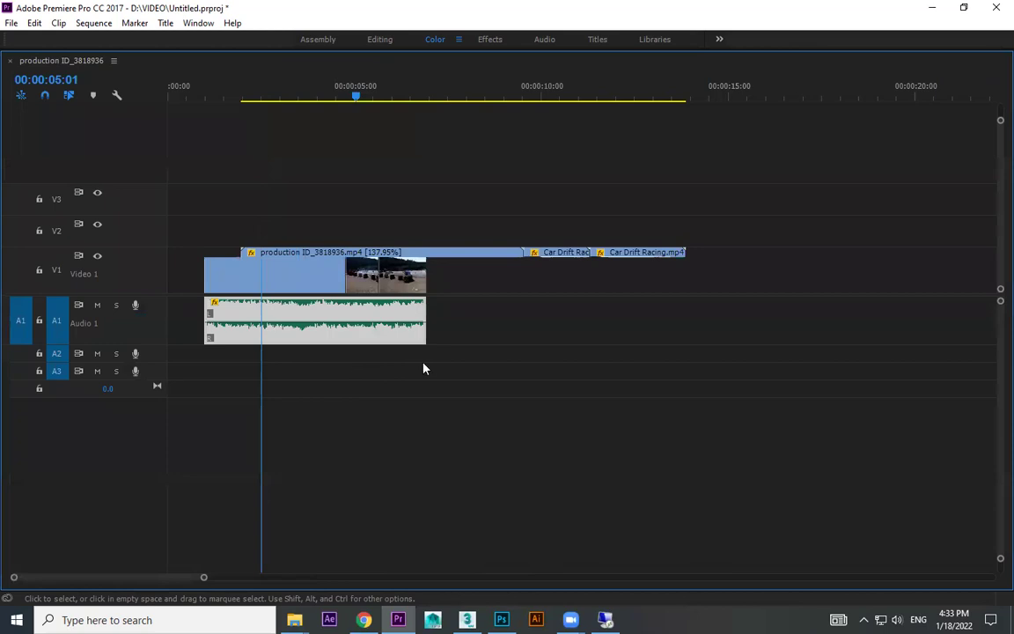
{"action": "left_click_drag", "start_coordinate": [348, 93], "coordinate": [289, 93]}
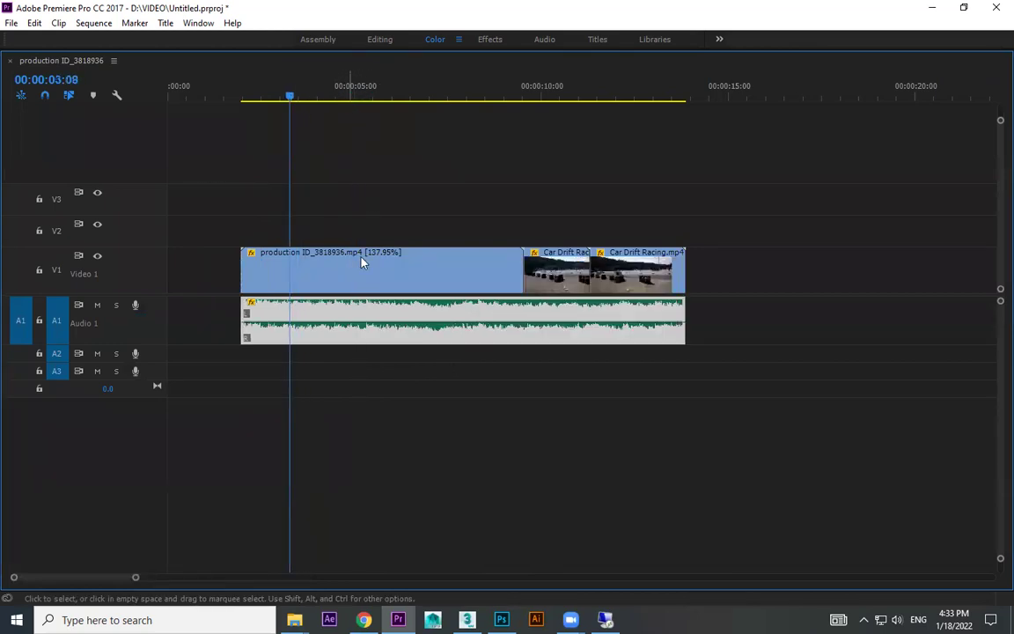
{"action": "key", "text": "grave"}
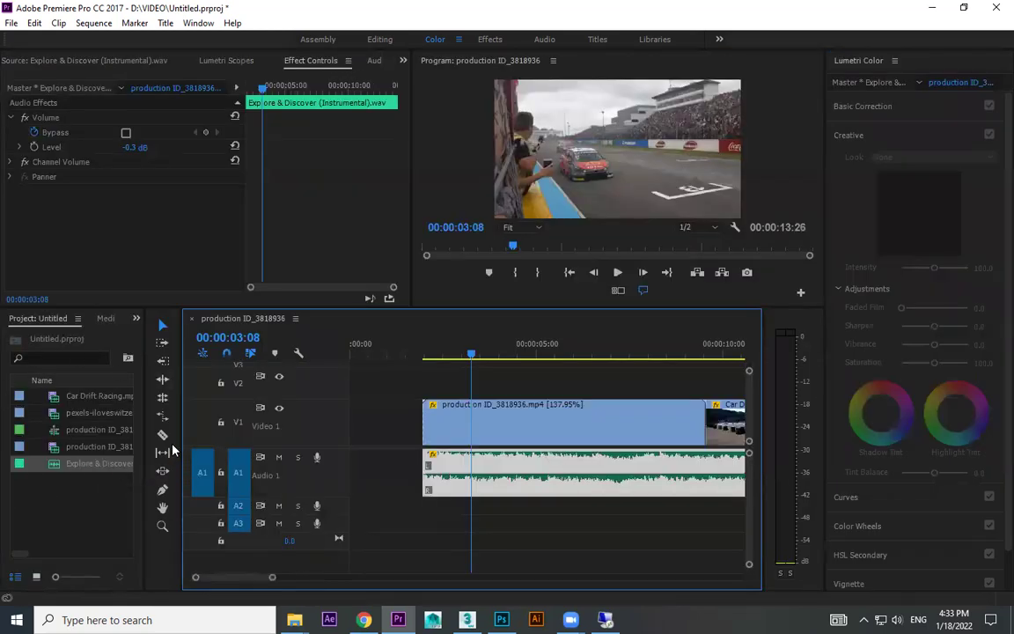
{"action": "left_click", "coordinate": [162, 489]}
{"action": "key", "text": "grave"}
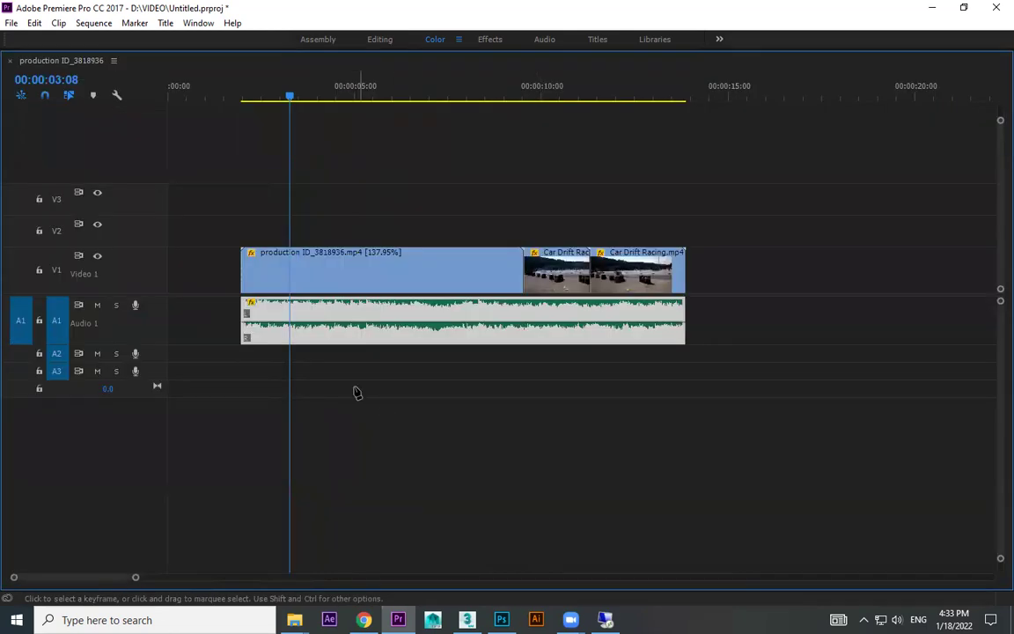
- Add volume keyframes on the music at 00:00:03:08 and just before 00:00:05:00, with a dip at about 4 seconds, and play it
{"action": "left_click", "coordinate": [291, 323]}
{"action": "left_click", "coordinate": [348, 323]}
{"action": "left_click_drag", "start_coordinate": [319, 334], "coordinate": [319, 338]}
{"action": "key", "text": "space"}
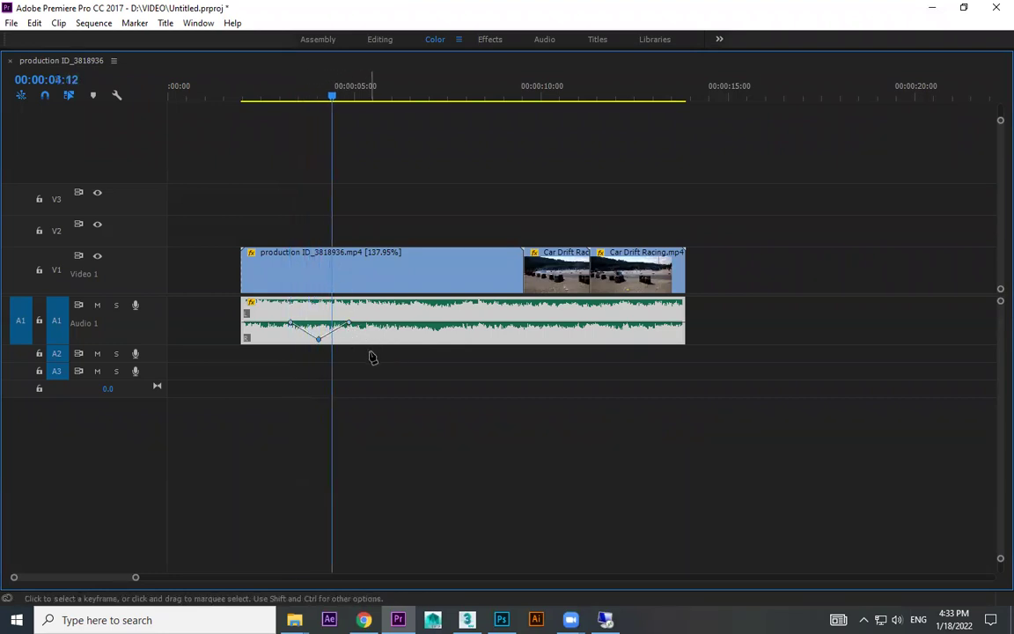
{"action": "key", "text": "space"}
- Add a volume keyframe on the music at about 6 seconds, lower it, and play to hear the drop
{"action": "left_click", "coordinate": [380, 326], "text": "ctrl"}
{"action": "mouse_move", "coordinate": [380, 326]}
{"action": "left_mouse_down"}
{"action": "mouse_move", "coordinate": [385, 349]}
{"action": "mouse_move", "coordinate": [387, 332]}
{"action": "left_mouse_up"}
{"action": "key", "text": "space"}
{"action": "key", "text": "space"}
{"action": "key", "text": "space"}
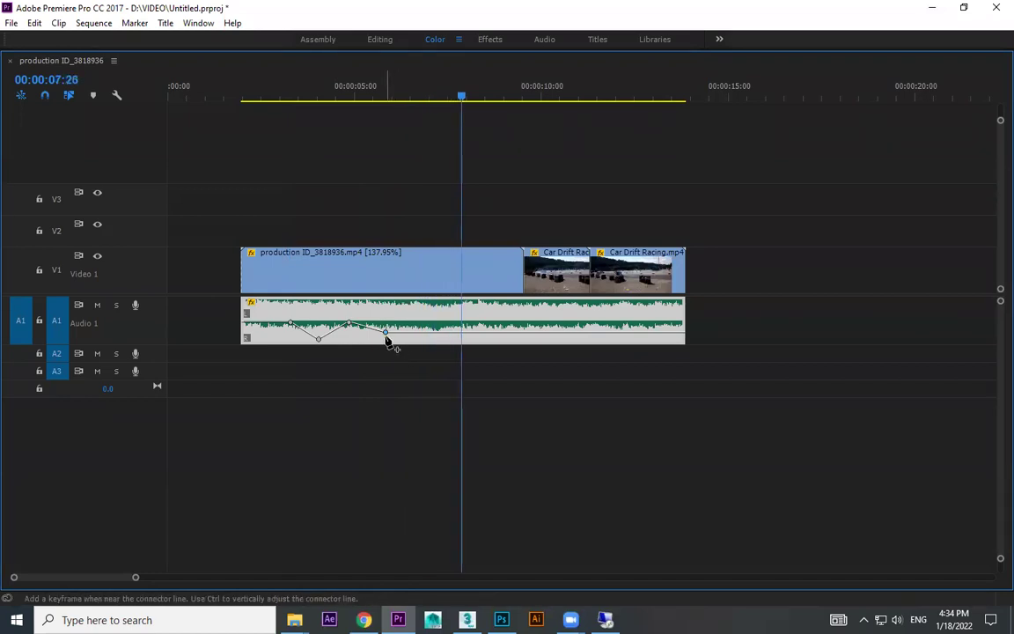
{"action": "key", "text": "space"}
{"action": "left_click_drag", "start_coordinate": [384, 333], "coordinate": [388, 339]}
{"action": "key", "text": "space"}
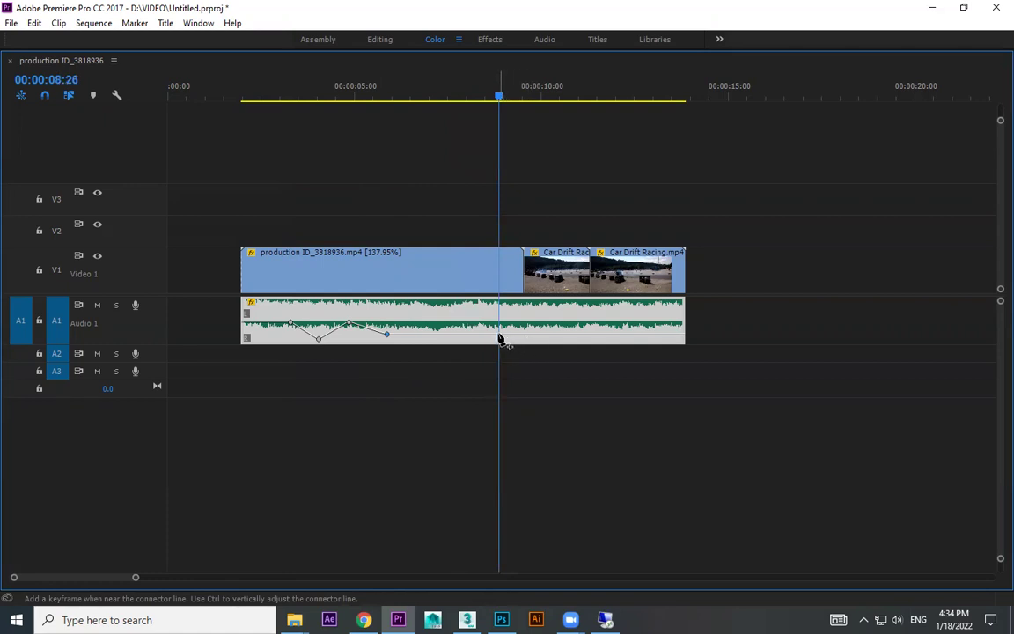
- Add keyframes to raise the music's volume after 00:00:08:26, dip it after 00:00:10:27, and raise it again near the clip's end
{"action": "left_click", "coordinate": [498, 335], "text": "ctrl"}
{"action": "left_click_drag", "start_coordinate": [531, 335], "coordinate": [531, 326]}
{"action": "key", "text": "space"}
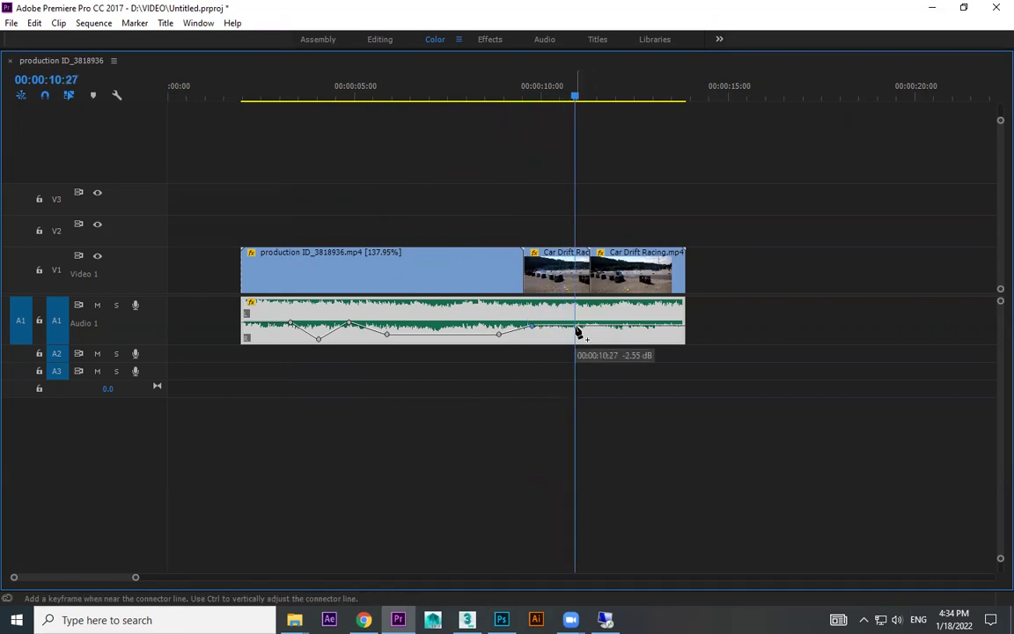
{"action": "left_click_drag", "start_coordinate": [609, 330], "coordinate": [605, 340]}
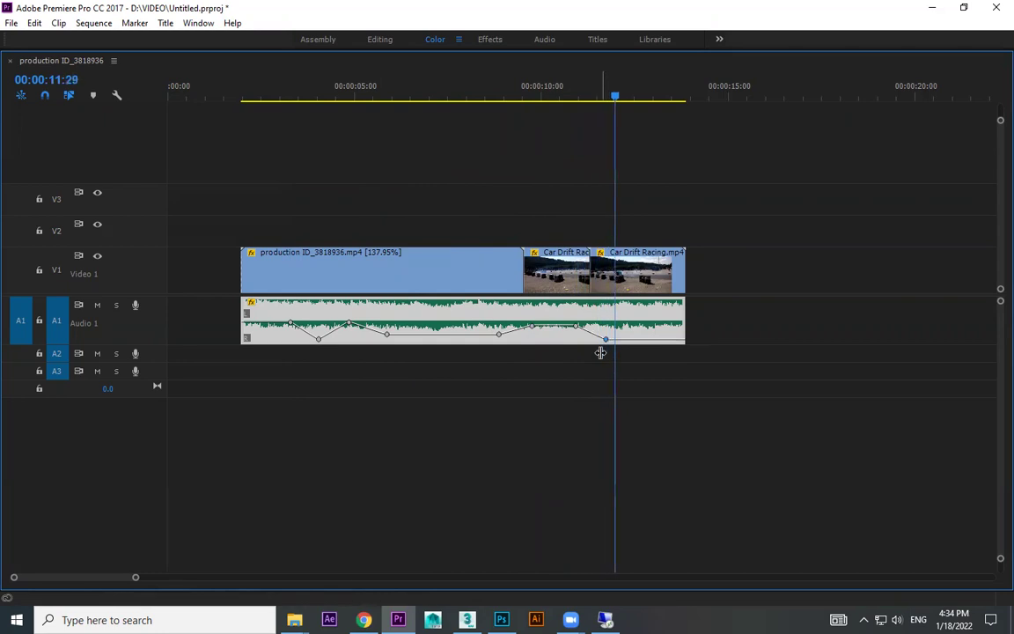
{"action": "left_click_drag", "start_coordinate": [671, 340], "coordinate": [673, 325]}
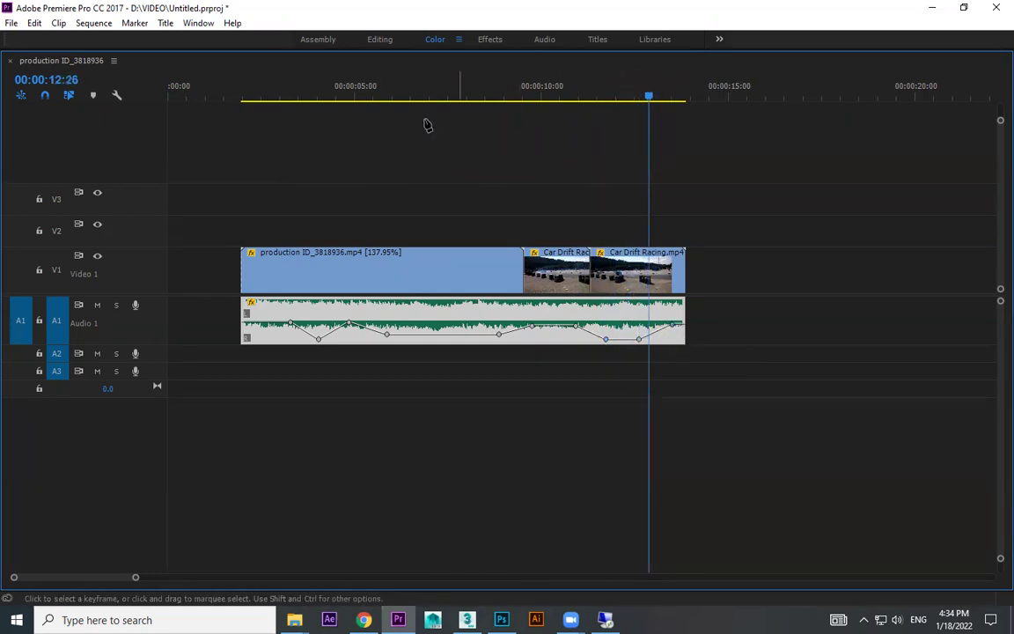
- Play the sequence from 00:00:02:12 to hear the volume changes, and restore the normal panel layout with all clips in view
{"action": "left_click_drag", "start_coordinate": [331, 99], "coordinate": [257, 94]}
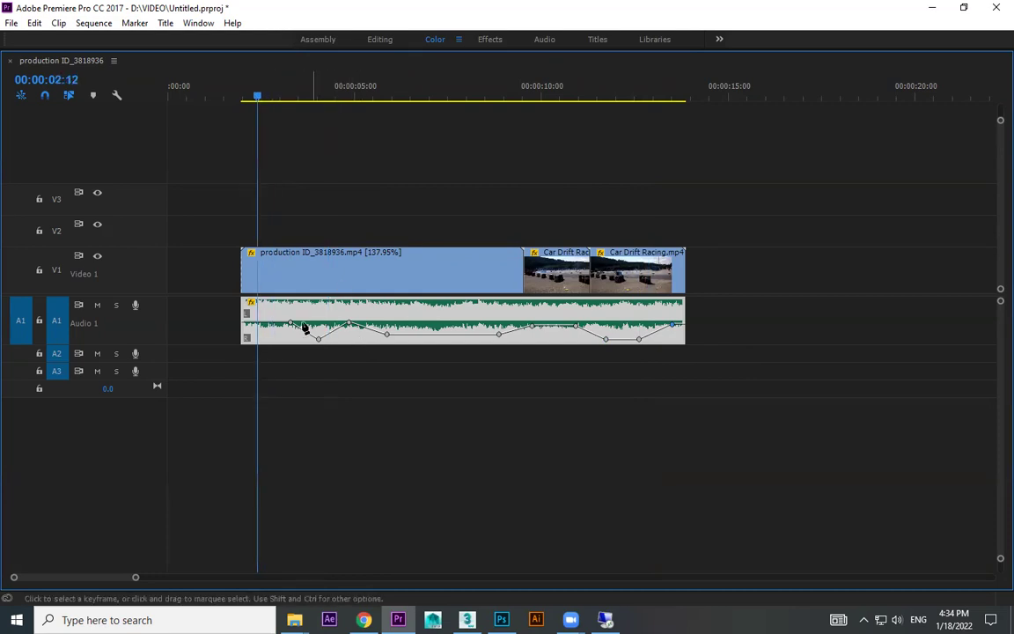
{"action": "key", "text": "space"}
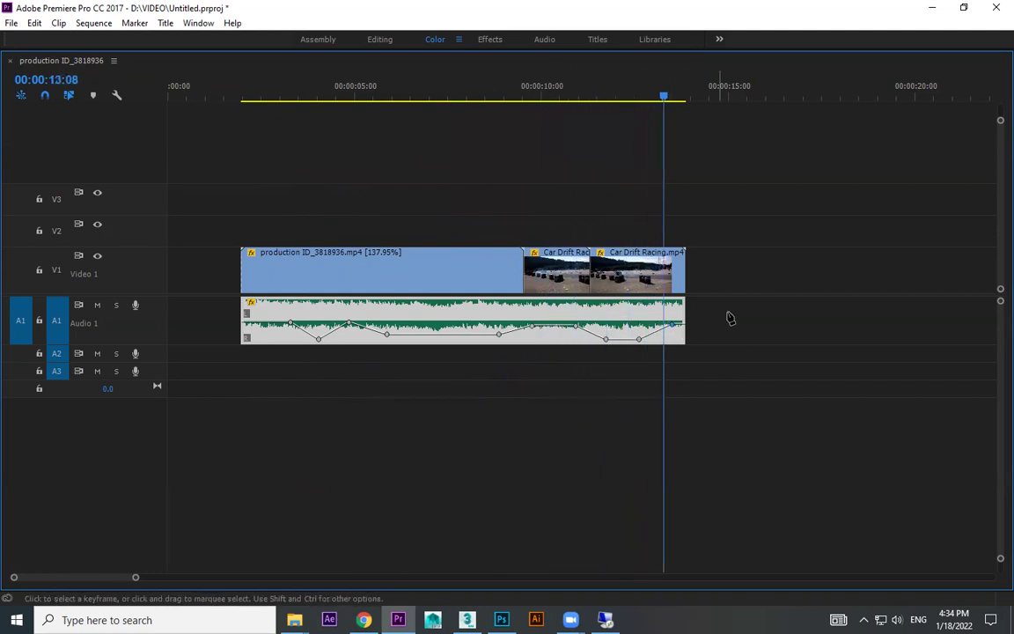
{"action": "key", "text": "grave"}
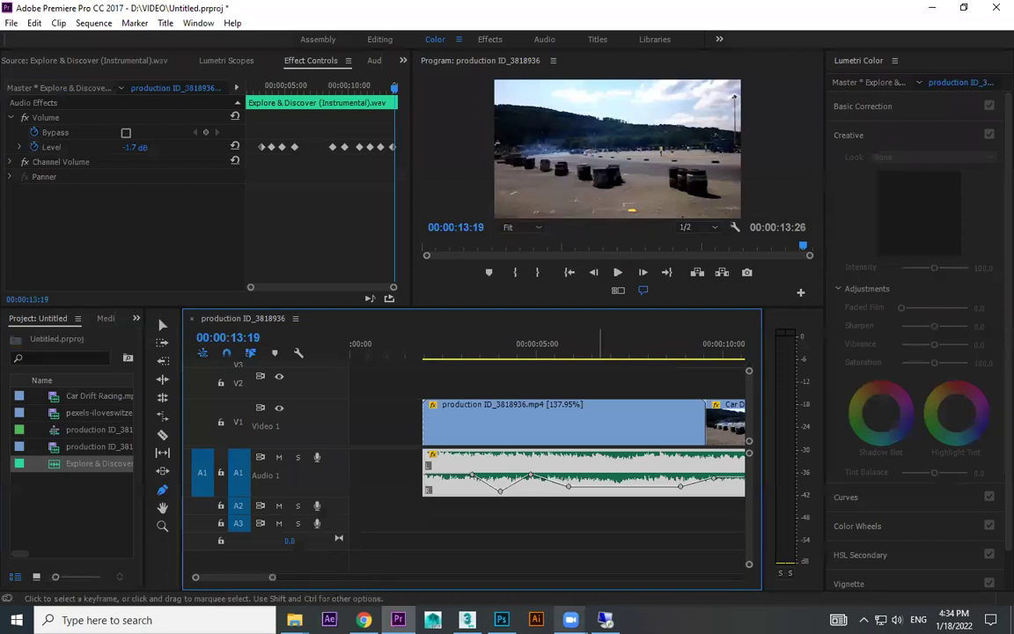
{"action": "left_click", "coordinate": [627, 345]}
{"action": "key", "text": "minus"}
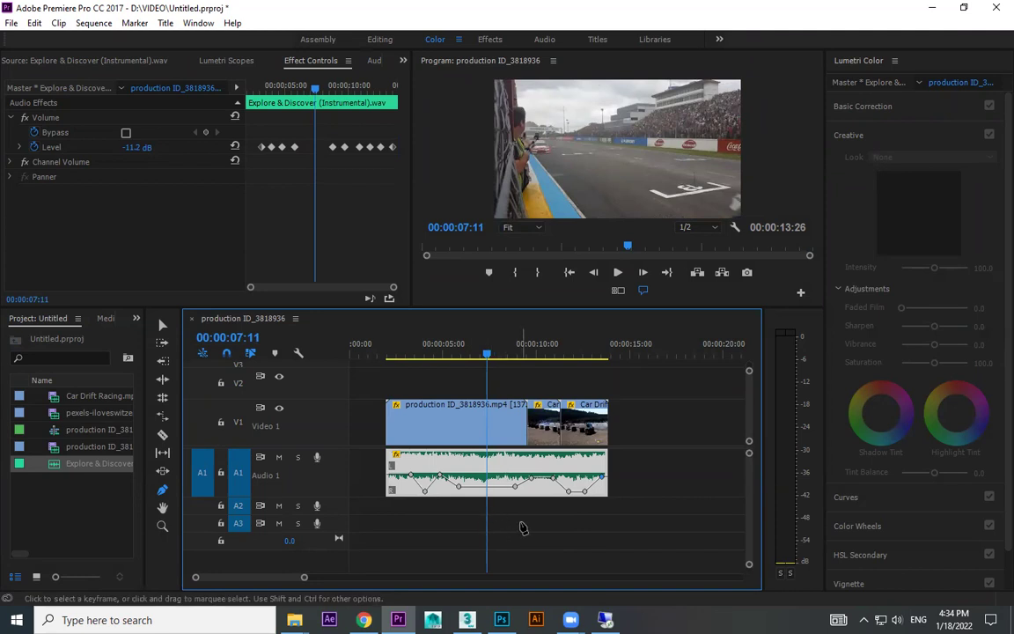
- Undo the latest volume keyframes, delete the remaining ones from the music clip, and play it from 00:00:07:11
{"action": "key", "text": "ctrl+z"}
{"action": "key", "text": "ctrl+z"}
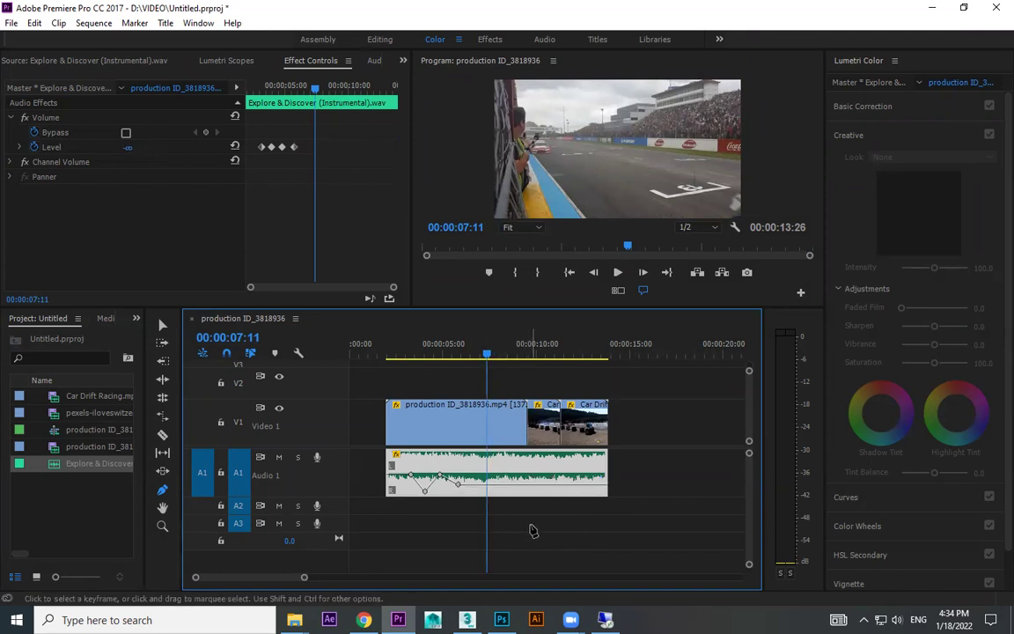
{"action": "left_click_drag", "start_coordinate": [456, 491], "coordinate": [411, 480]}
{"action": "key", "text": "Delete"}
{"action": "key", "text": "Delete"}
{"action": "key", "text": "Delete"}
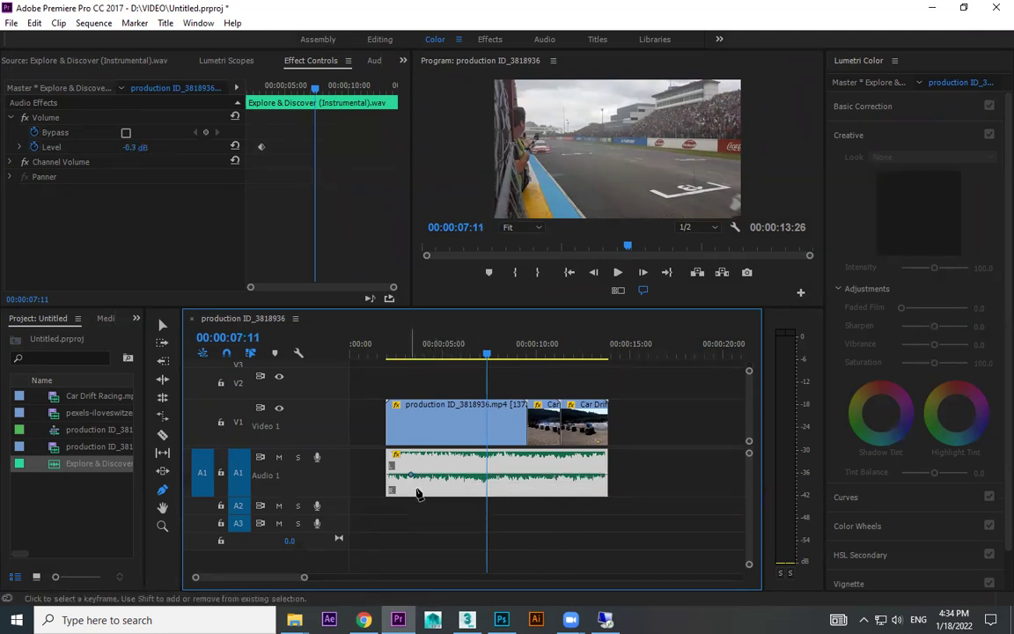
{"action": "key", "text": "space"}
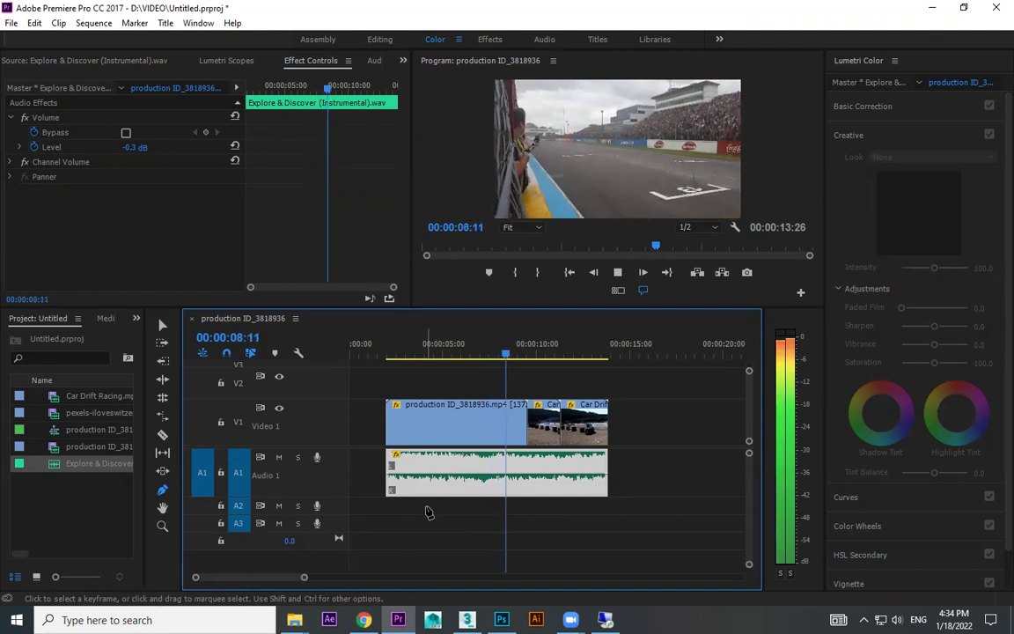
{"action": "key", "text": "space"}
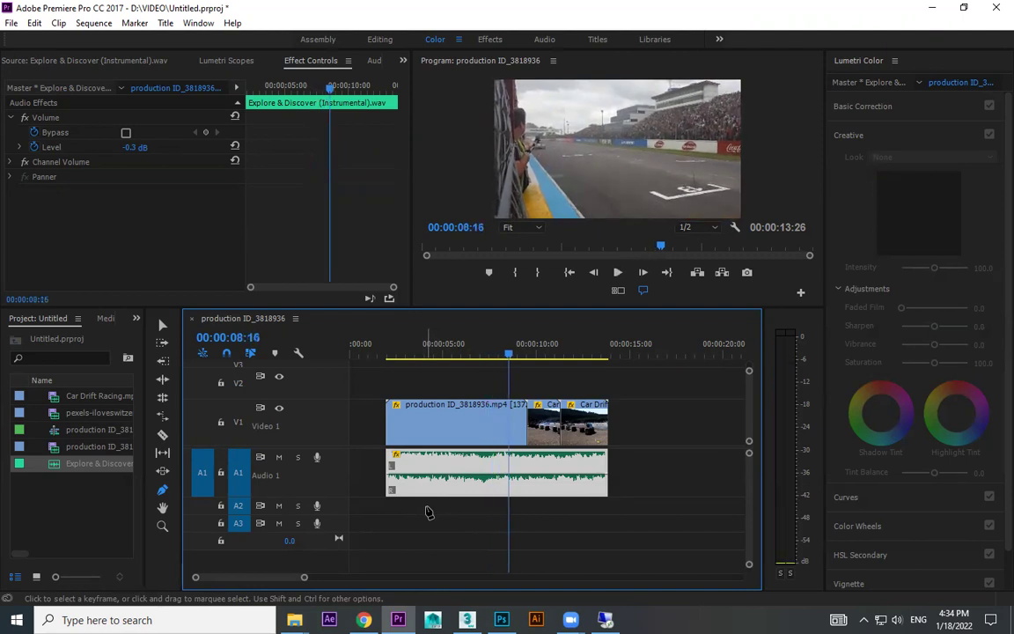
- Fade the music out with two volume keyframes, one at about 12 seconds and one lowered at the clip's end, and play it
{"action": "left_click", "coordinate": [588, 354]}
{"action": "left_click", "coordinate": [570, 475]}
{"action": "left_click_drag", "start_coordinate": [607, 476], "coordinate": [609, 520]}
{"action": "key", "text": "space"}
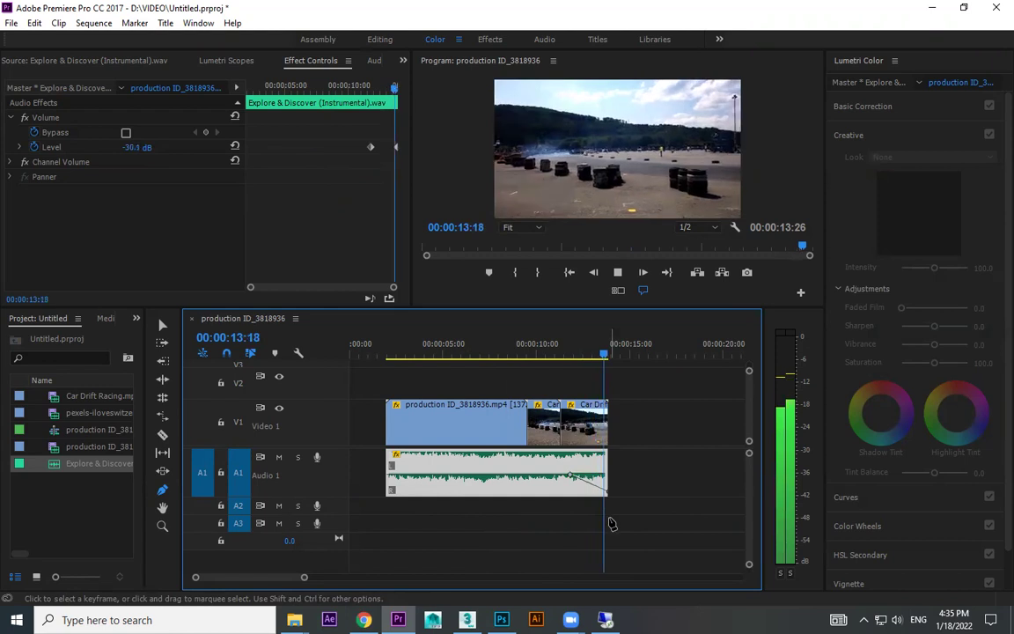
- Play the music's fade-out from 00:00:11:10 and remove the two volume keyframes from the clip
{"action": "left_click", "coordinate": [563, 353]}
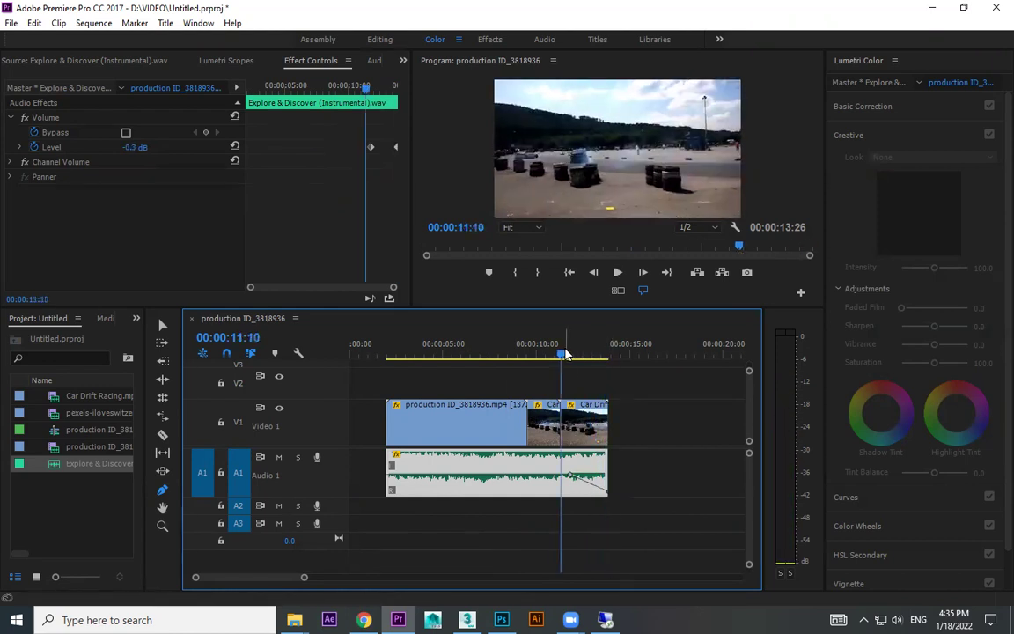
{"action": "key", "text": "space"}
{"action": "key", "text": "space"}
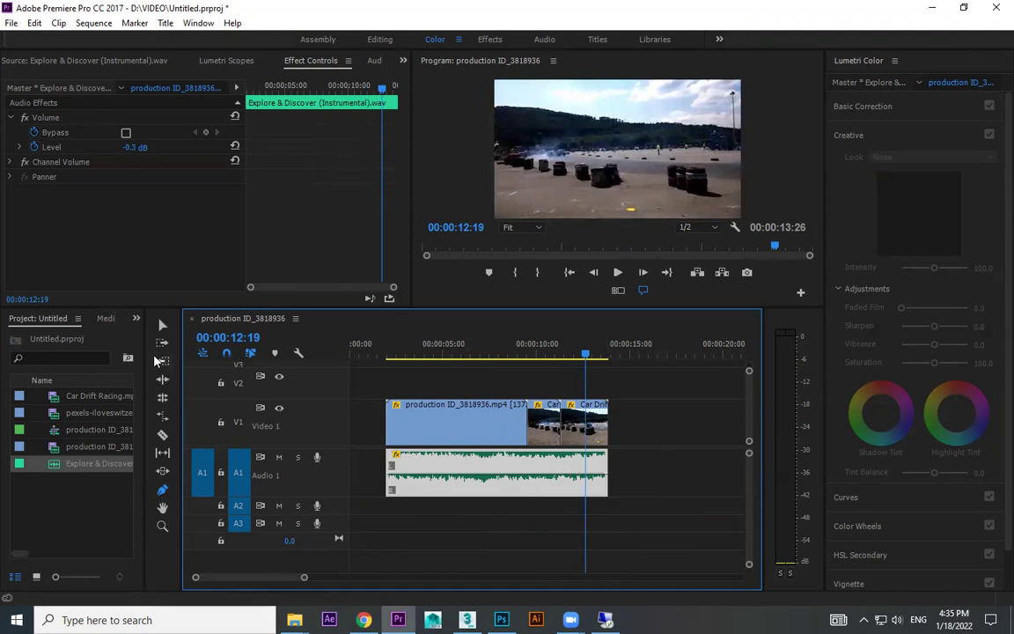
- Close the Info panel to bring up Effects and expand the Crossfade group of the Audio Transitions
{"action": "left_click_drag", "start_coordinate": [143, 347], "coordinate": [212, 348]}
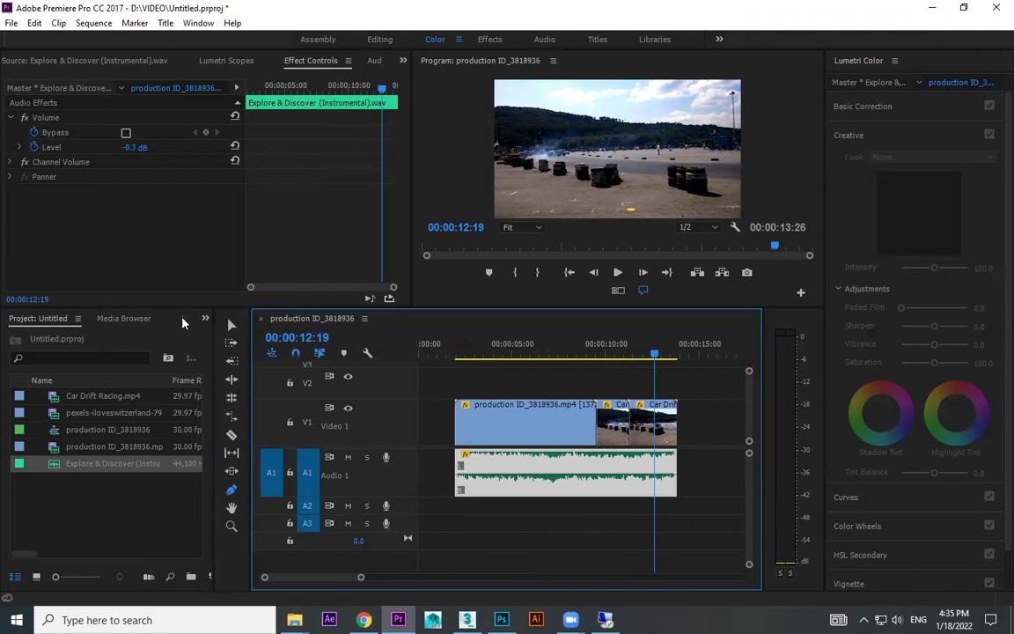
{"action": "left_click", "coordinate": [183, 318]}
{"action": "right_click", "coordinate": [125, 322]}
{"action": "left_click", "coordinate": [127, 327]}
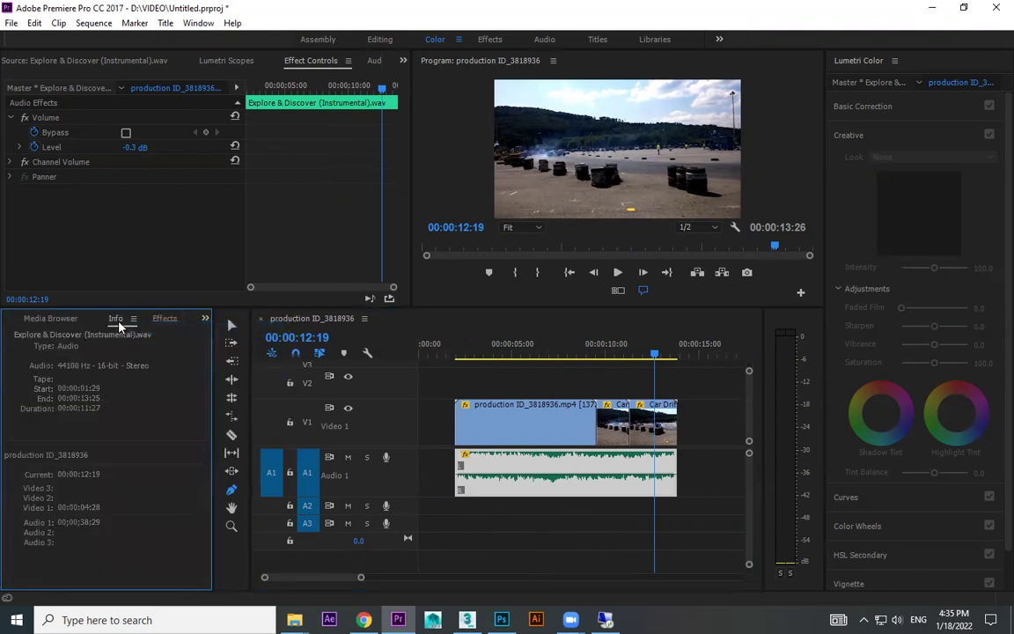
{"action": "right_click", "coordinate": [120, 320]}
{"action": "left_click", "coordinate": [125, 327]}
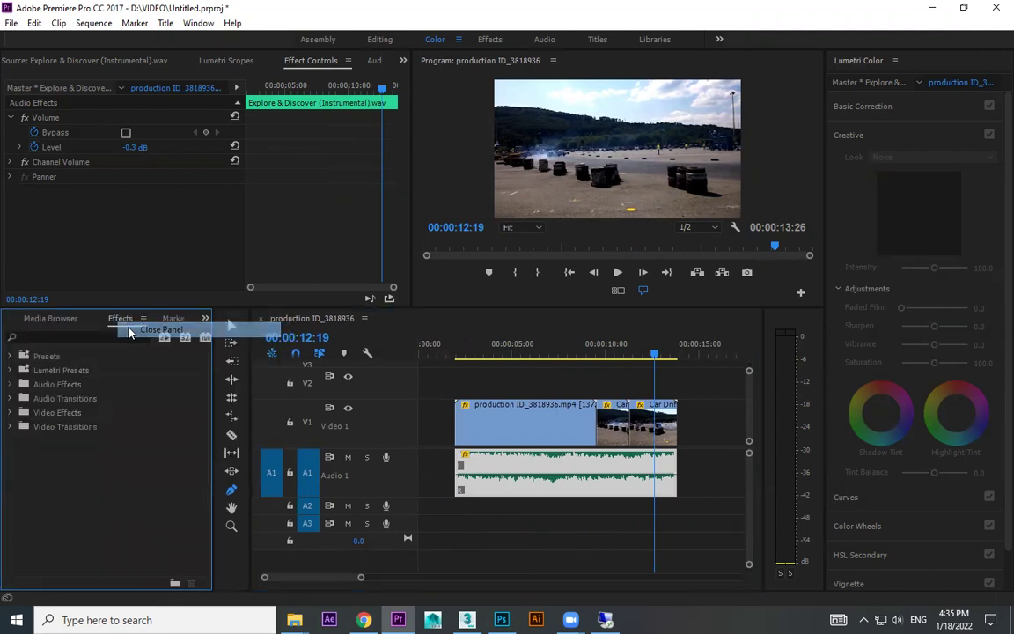
{"action": "left_click", "coordinate": [19, 412]}
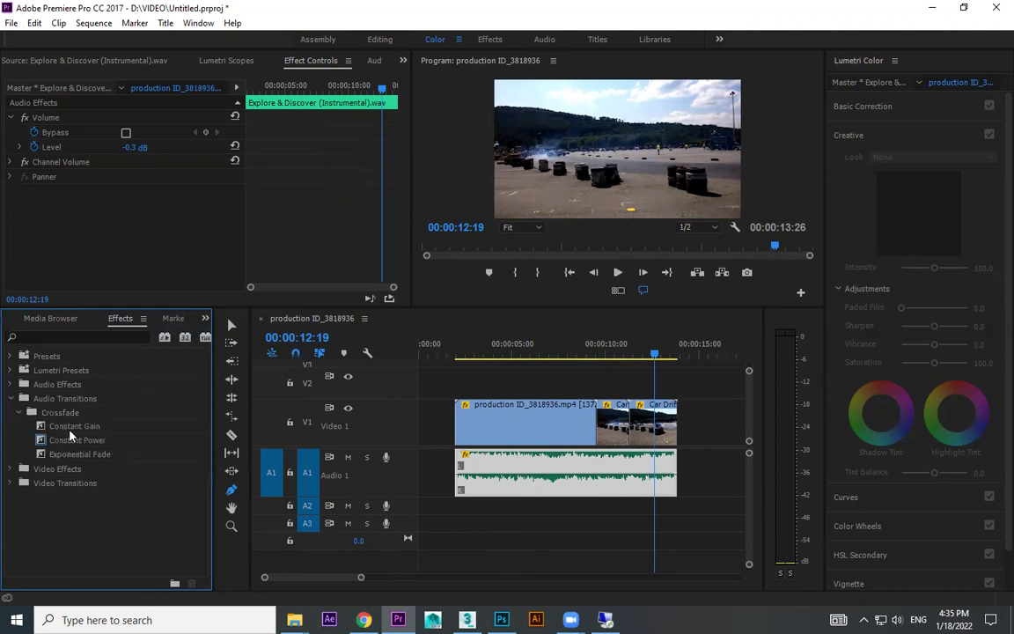
- Apply the Constant Gain transition to the end of the music clip and lengthen it to about 00:00:02:11
{"action": "left_click", "coordinate": [83, 431]}
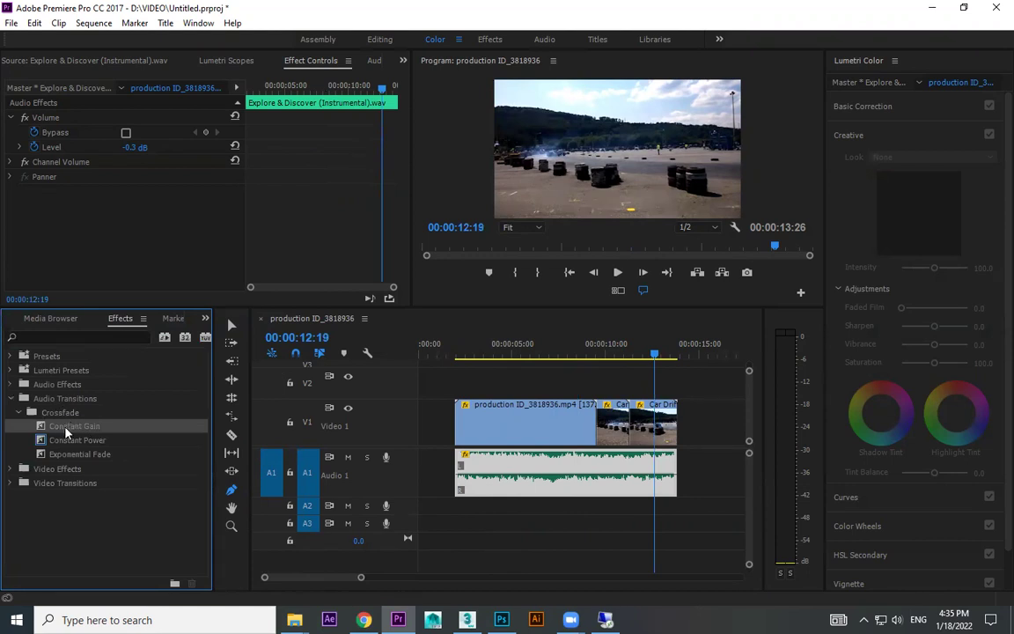
{"action": "left_click_drag", "start_coordinate": [678, 475], "coordinate": [675, 475]}
{"action": "key", "text": "="}
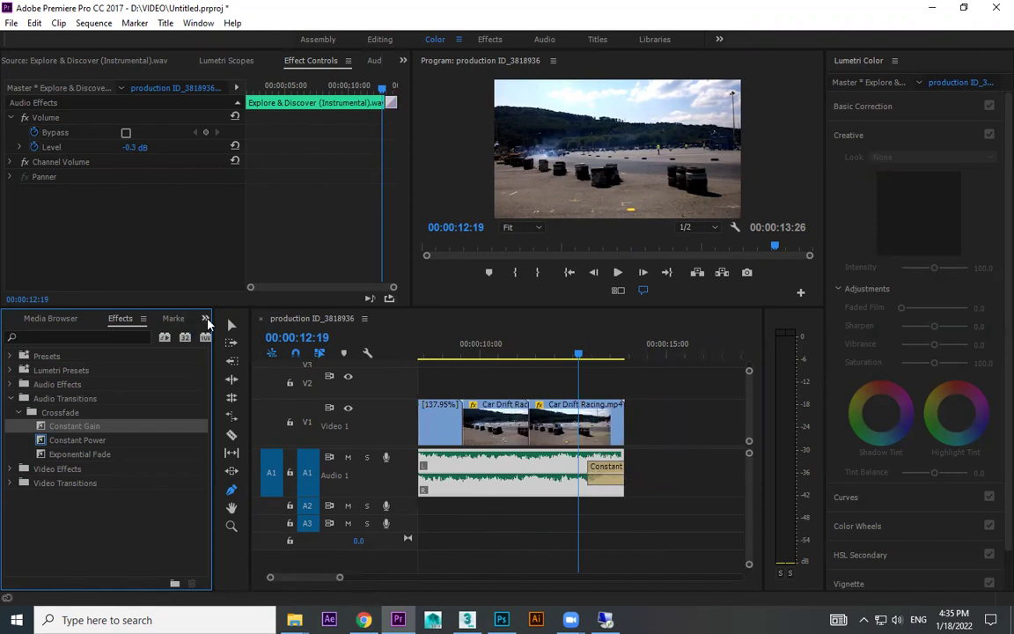
{"action": "left_click_drag", "start_coordinate": [589, 473], "coordinate": [536, 473]}
- Play the end of the sequence from 00:00:11:03 and again from the start of the Constant Gain fade
{"action": "left_click", "coordinate": [523, 355]}
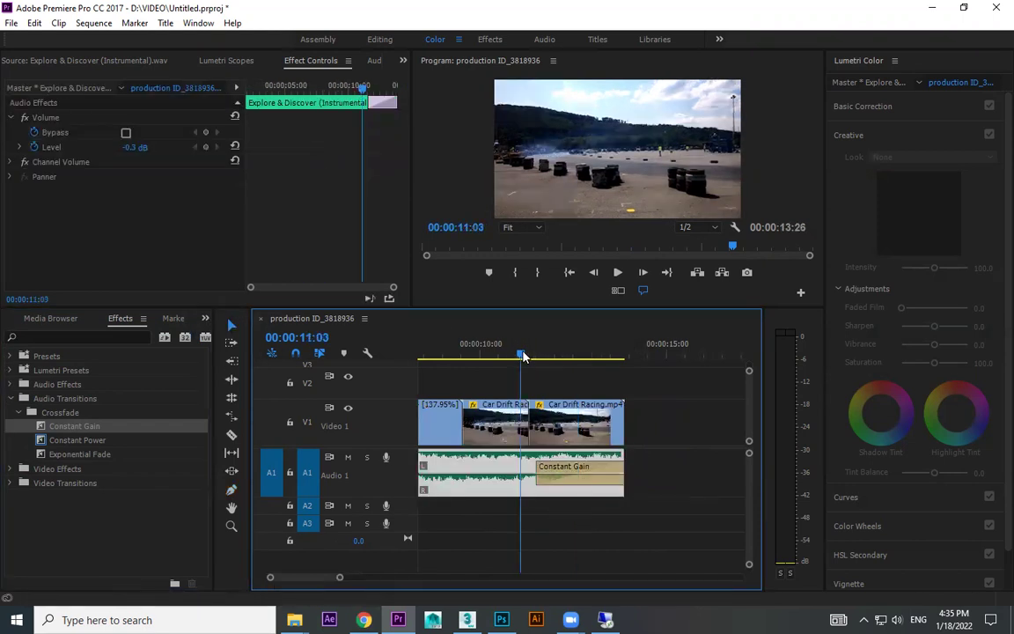
{"action": "key", "text": "space"}
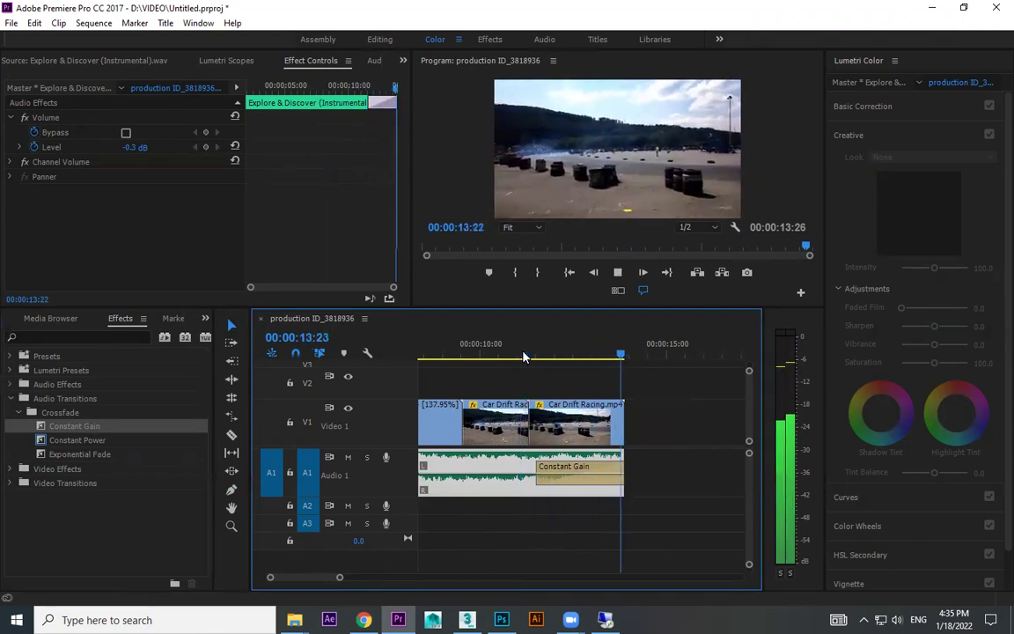
{"action": "left_click", "coordinate": [539, 353]}
{"action": "key", "text": "space"}
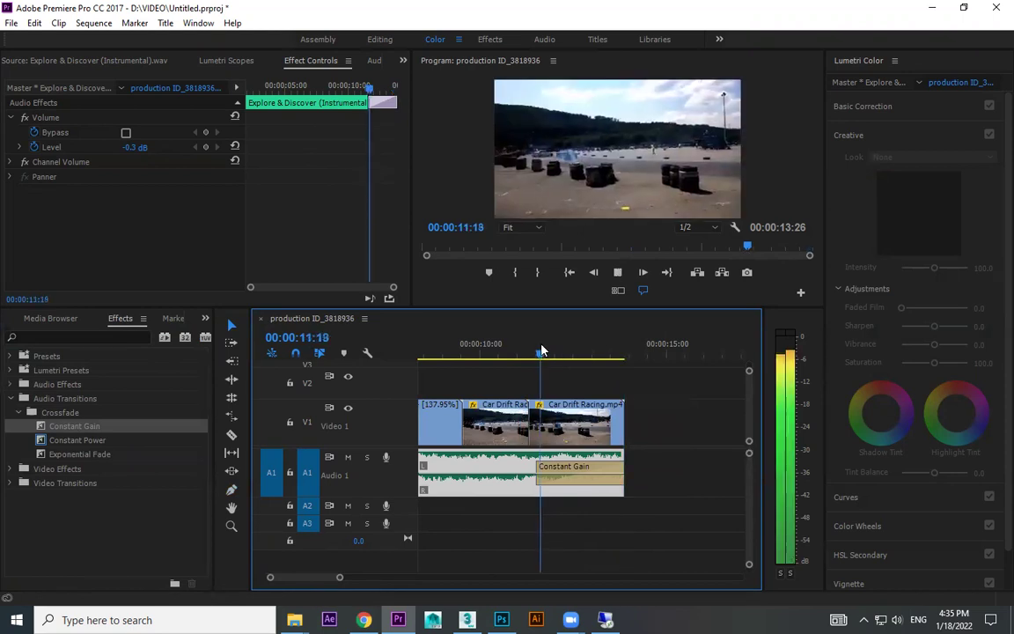
{"action": "key", "text": "space"}
- Try ending the music clip slightly before the video, play the shortened fade, and undo the trim
{"action": "left_click_drag", "start_coordinate": [620, 464], "coordinate": [606, 464]}
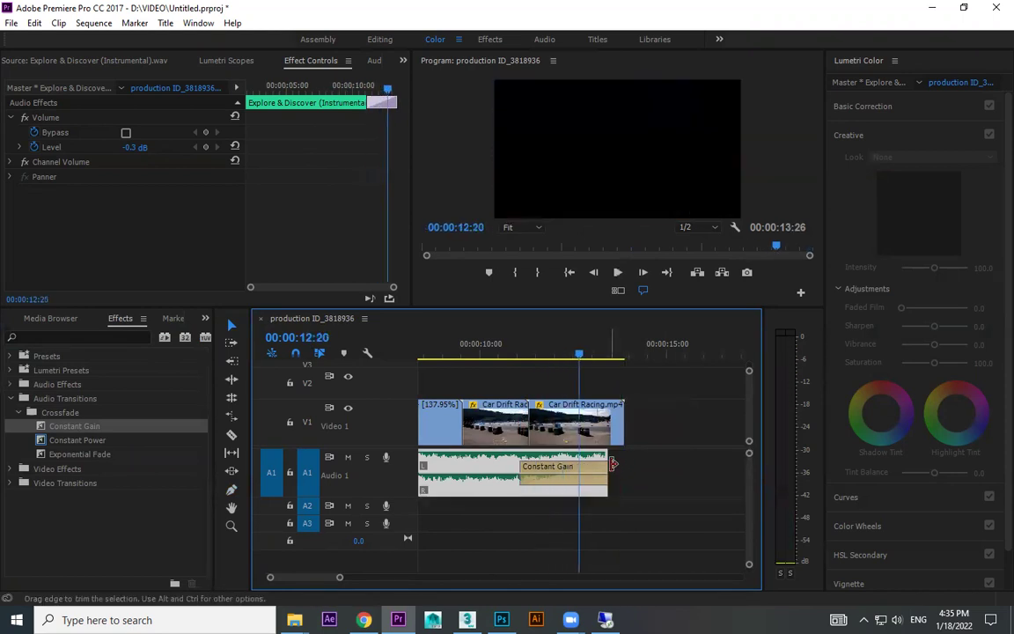
{"action": "left_click", "coordinate": [536, 354]}
{"action": "key", "text": "space"}
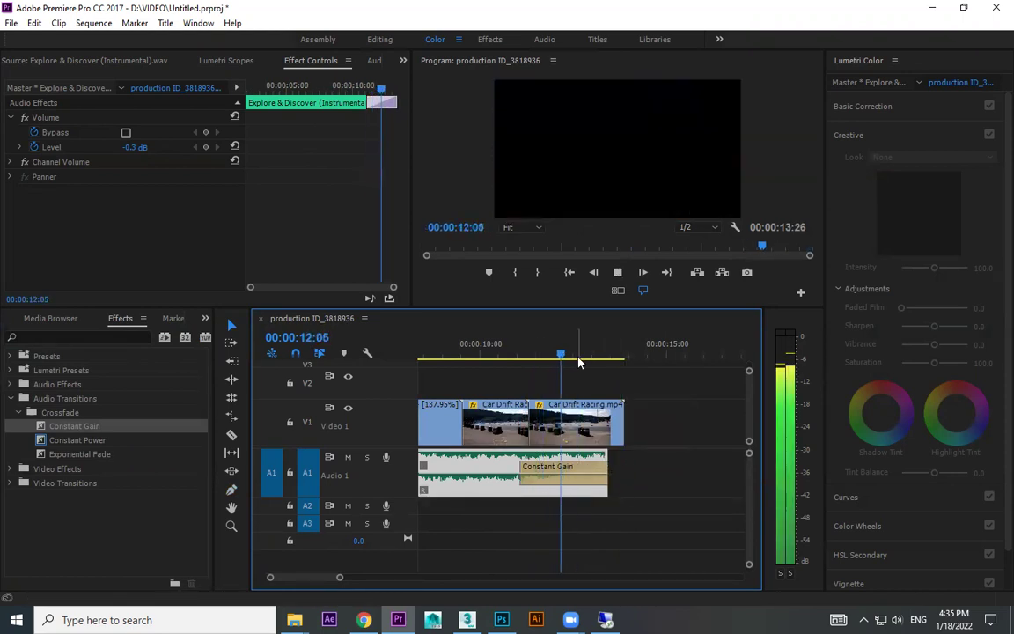
{"action": "key", "text": "space"}
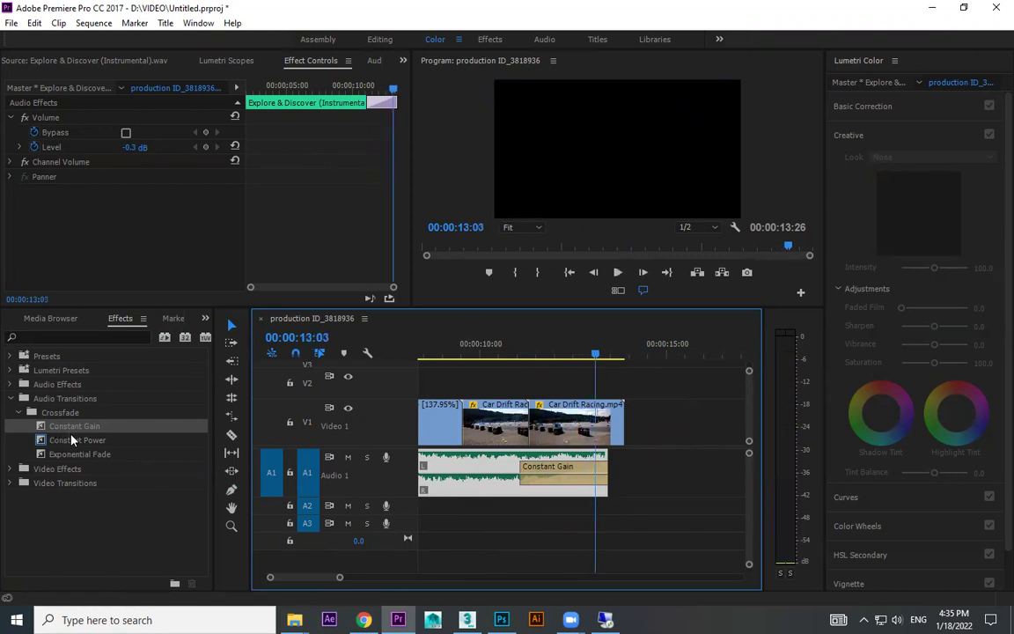
{"action": "key", "text": "ctrl+z"}
- Delete the Constant Gain transition from the end of the music clip
{"action": "left_click", "coordinate": [595, 476]}
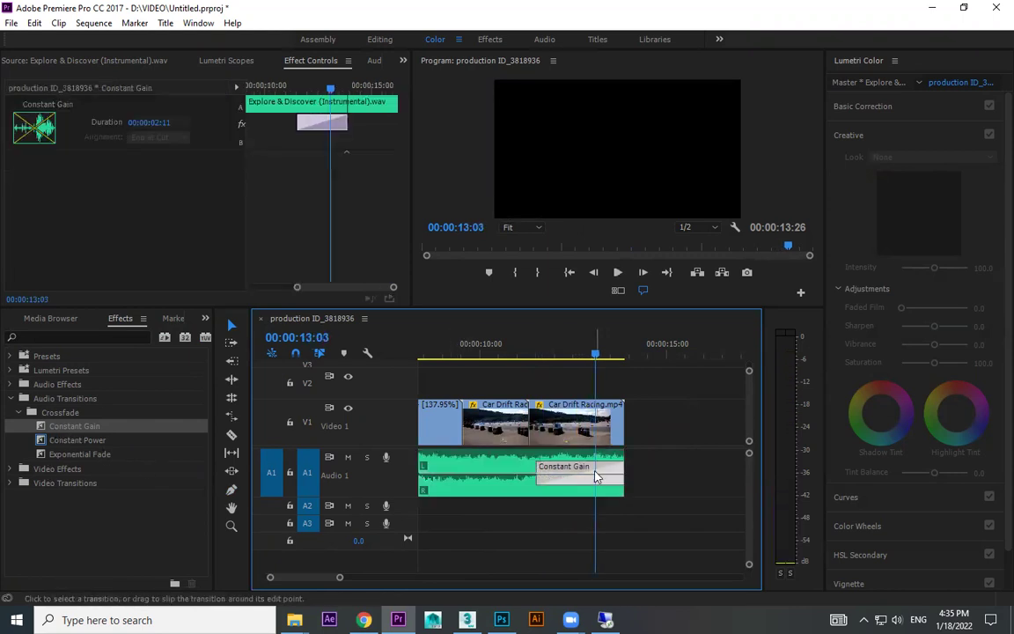
{"action": "key", "text": "Delete"}
{"action": "left_click", "coordinate": [548, 430]}
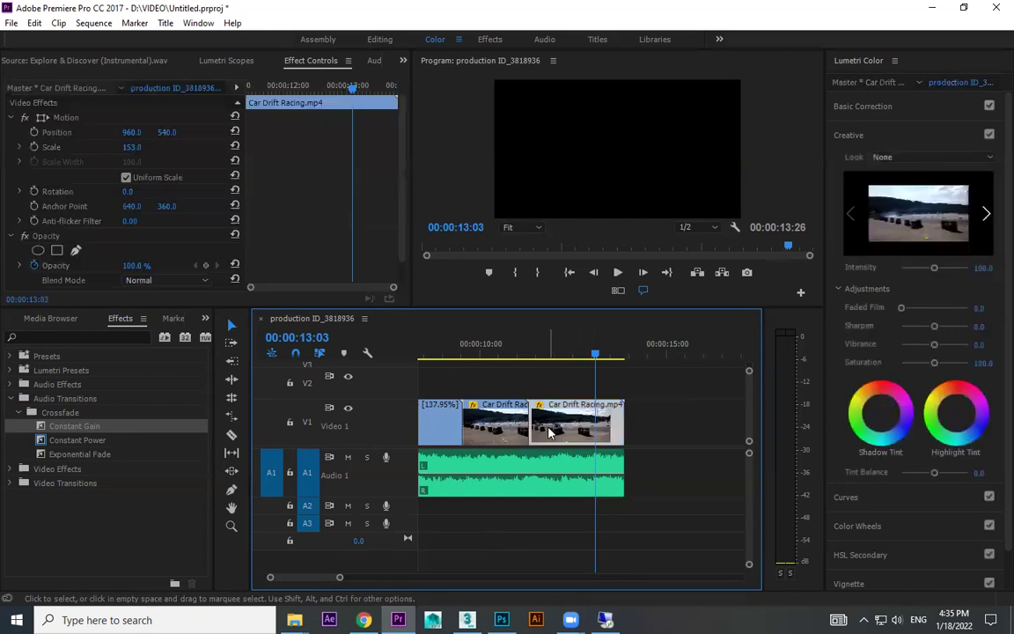
- Bring the whole sequence into view and move the playhead near its start, at 00:00:03:14
{"action": "scroll", "coordinate": [550, 431], "scroll_direction": "down", "scroll_amount": 3}
{"action": "key", "text": "minus"}
{"action": "left_click", "coordinate": [436, 341]}
{"action": "key", "text": "equal"}
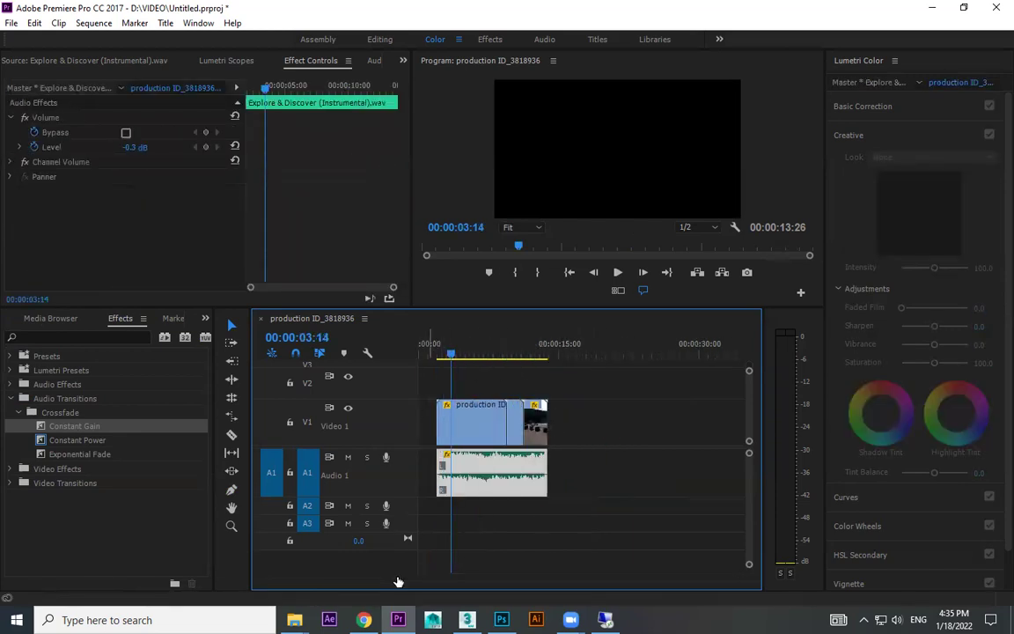